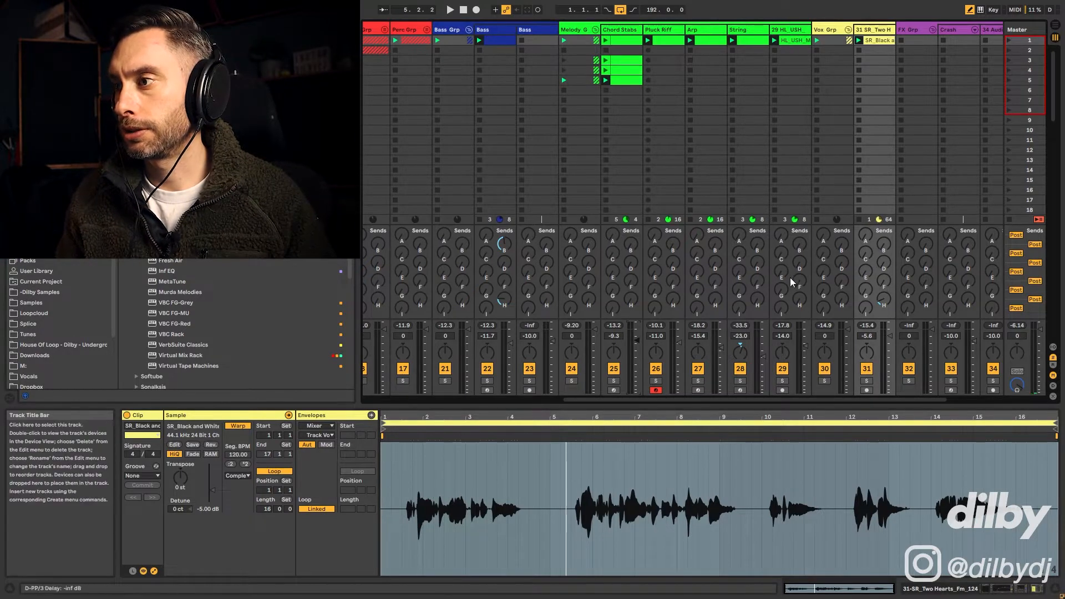
- Solo the Arp track and play the session to hear it on its own
{"action": "left_click", "coordinate": [743, 30]}
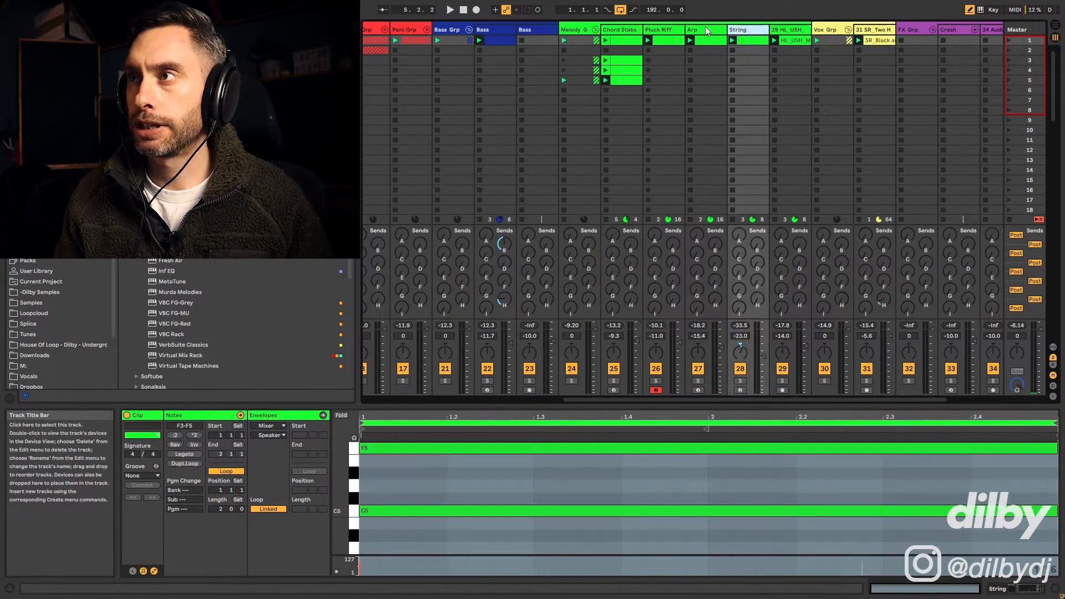
{"action": "left_click", "coordinate": [703, 30]}
{"action": "left_click", "coordinate": [698, 380]}
{"action": "key", "text": "space"}
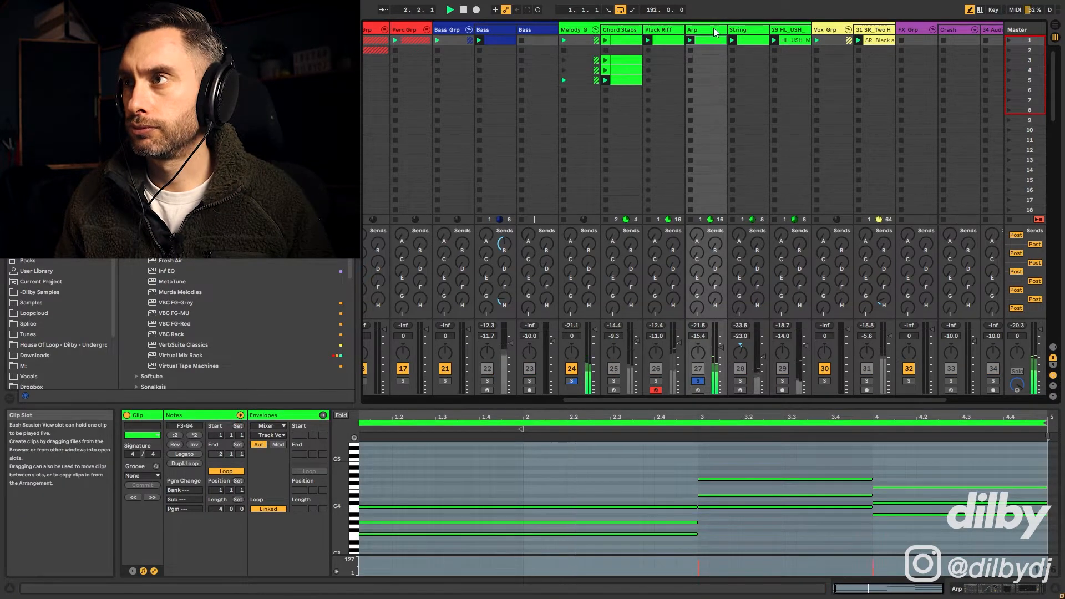
- Listen to the Pluck Riff and Chord Stabs tracks, each soloed in turn
{"action": "left_click", "coordinate": [656, 381]}
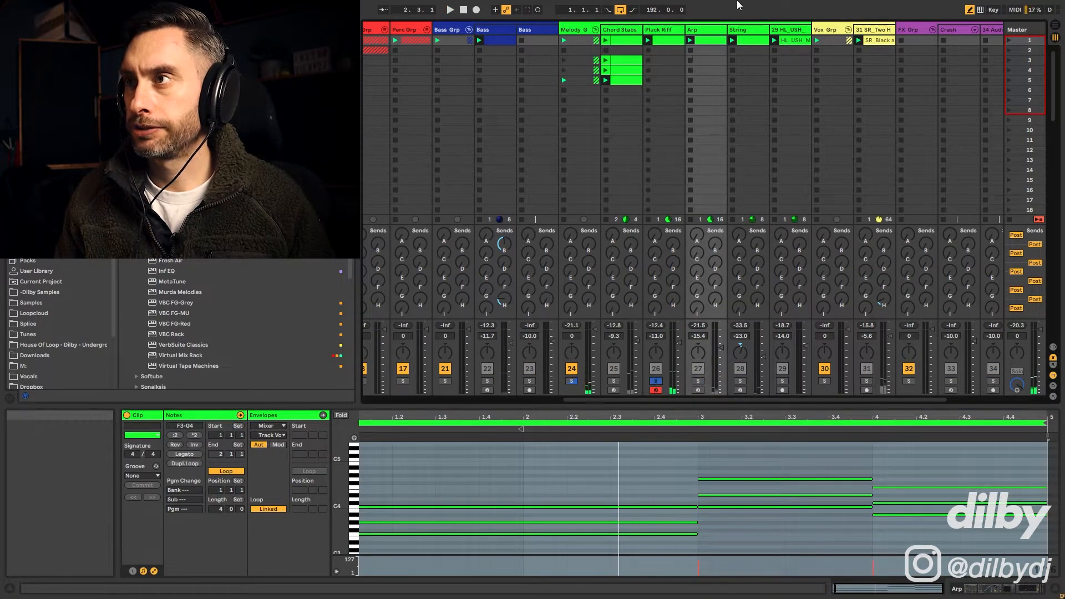
{"action": "key", "text": "space"}
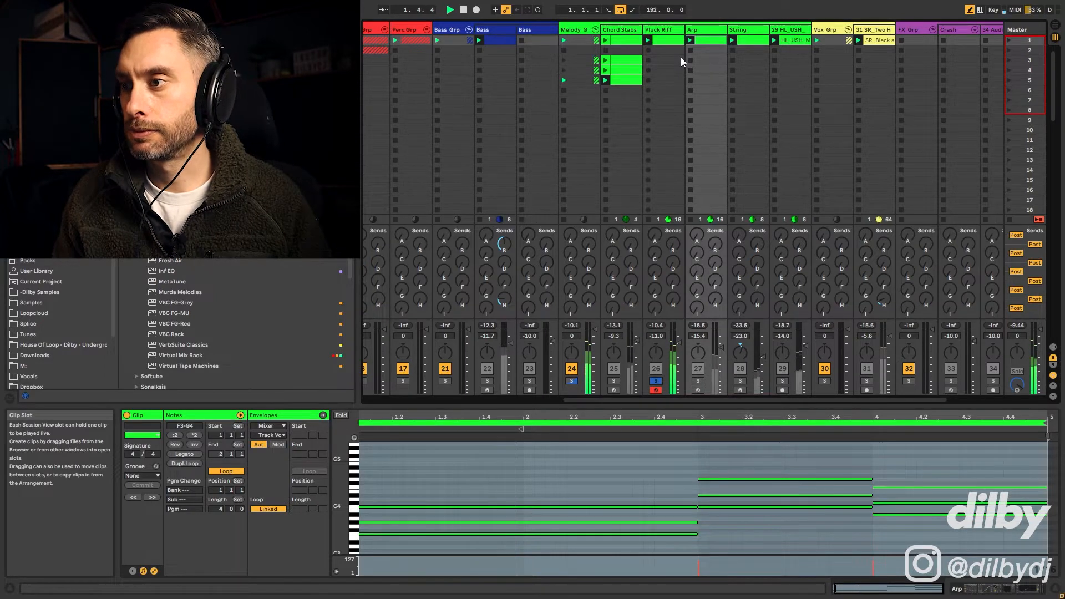
{"action": "key", "text": "space"}
{"action": "left_click", "coordinate": [613, 381]}
{"action": "key", "text": "space"}
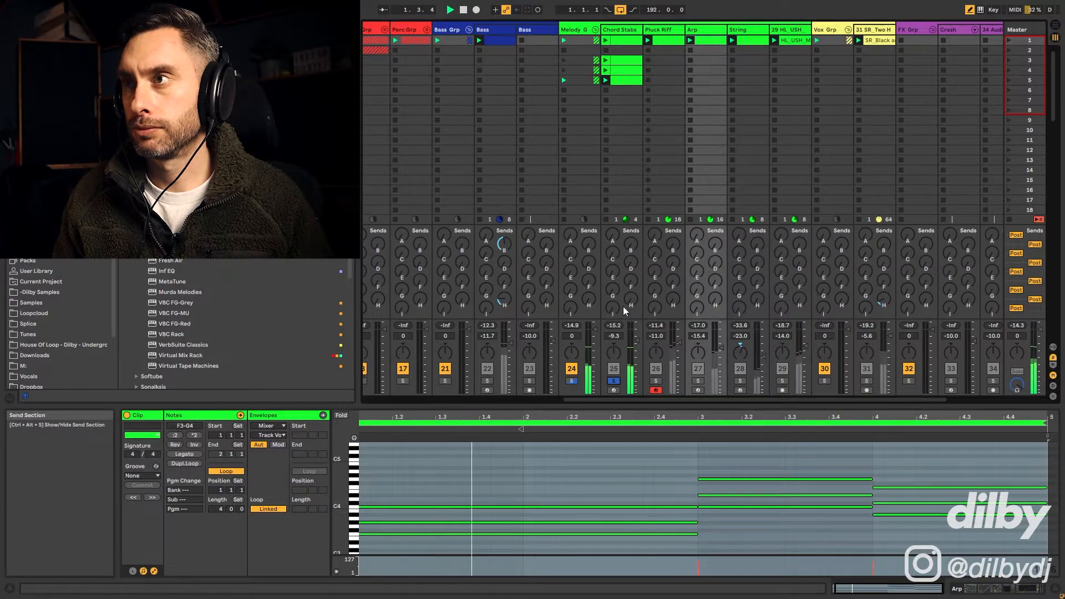
- Expose Diva's filter cutoff and Env 2 depth as configured parameters on the Chord Stabs track
{"action": "left_click", "coordinate": [619, 29]}
{"action": "double_click", "coordinate": [622, 29]}
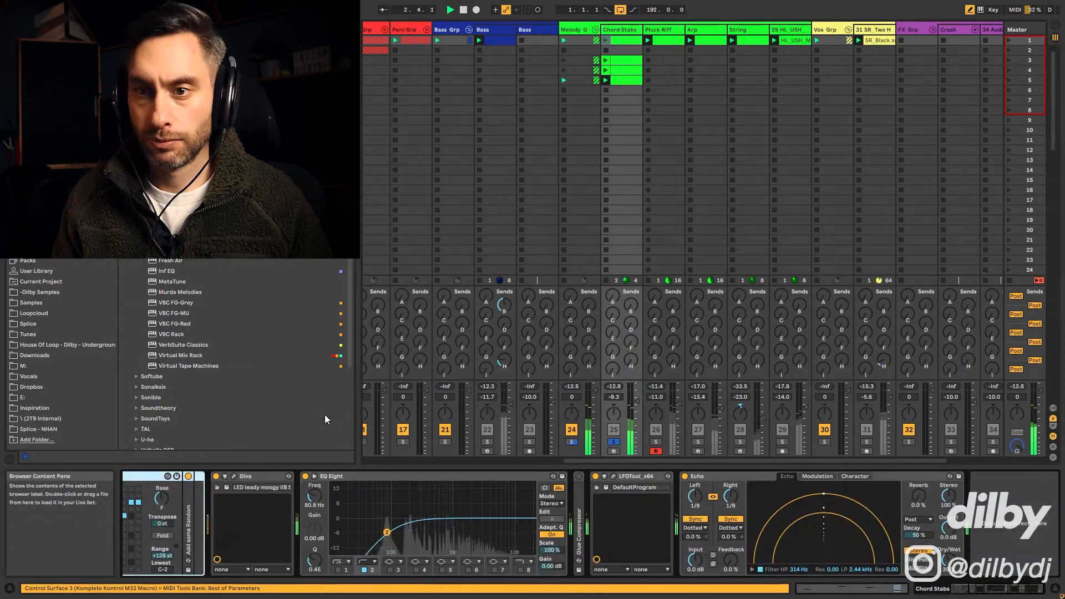
{"action": "left_click", "coordinate": [224, 476]}
{"action": "left_click", "coordinate": [319, 476]}
{"action": "left_click", "coordinate": [438, 121]}
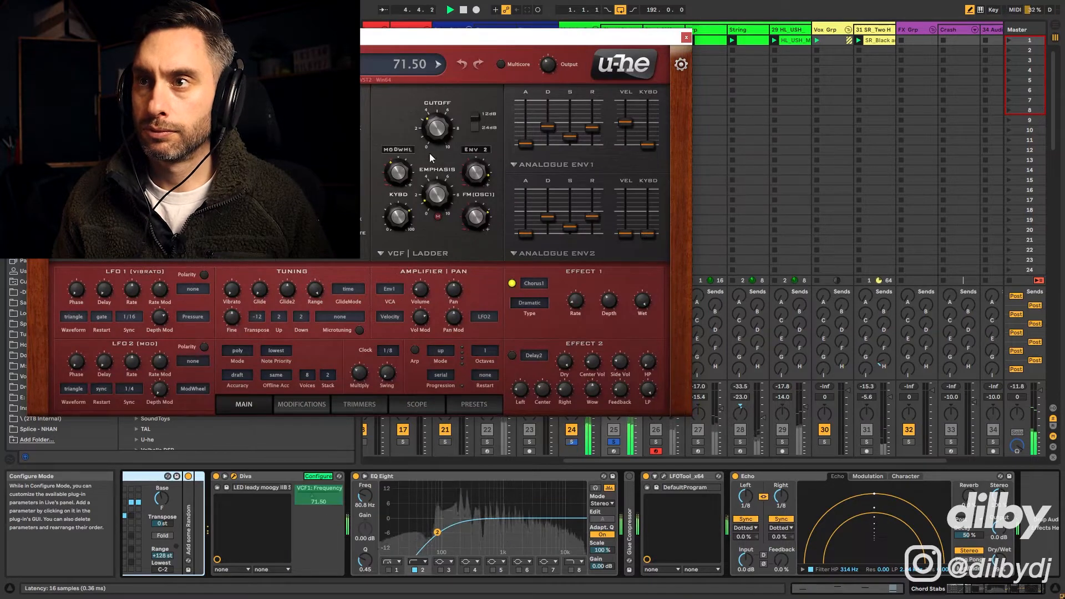
{"action": "left_click", "coordinate": [475, 173]}
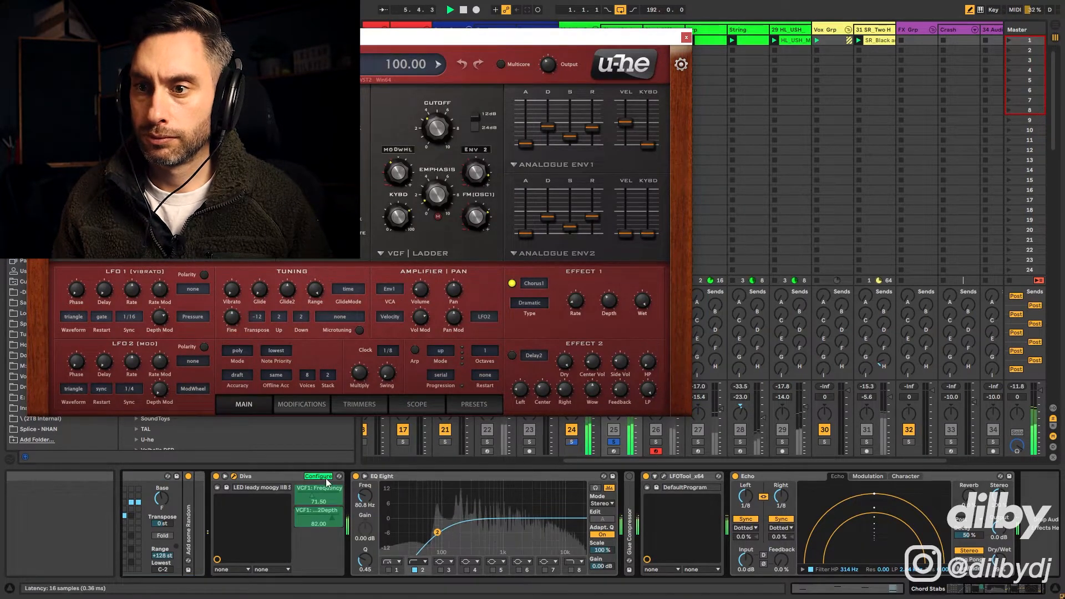
- Set Diva's filter frequency to 68.00 and Env 2 depth to 54.00, and unsolo the Chord Stabs track
{"action": "scroll", "coordinate": [480, 174], "scroll_direction": "down", "scroll_amount": 3}
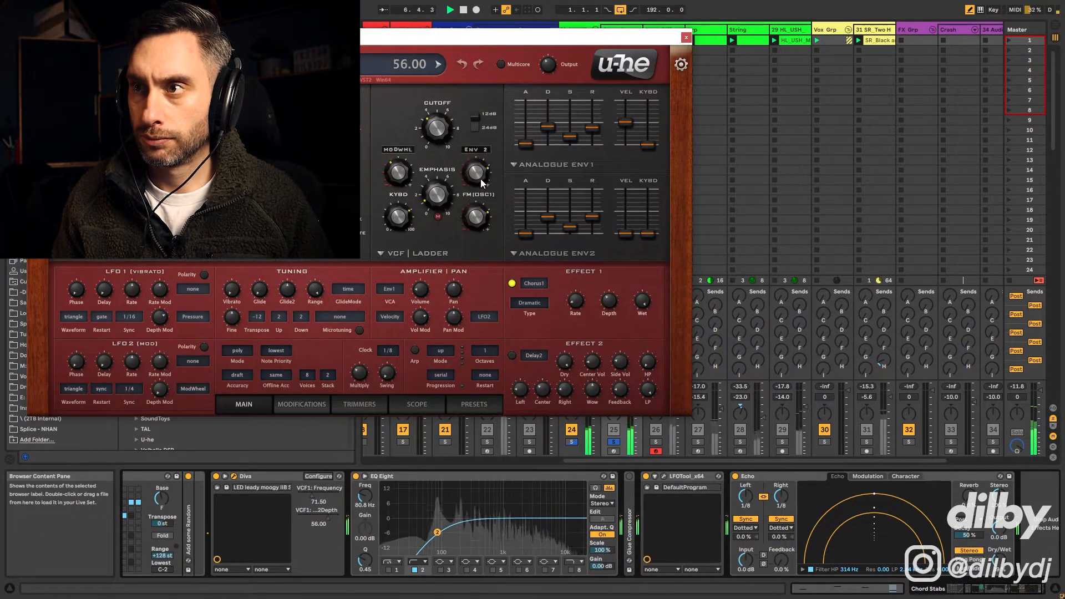
{"action": "scroll", "coordinate": [480, 178], "scroll_direction": "down", "scroll_amount": 1}
{"action": "scroll", "coordinate": [438, 132], "scroll_direction": "down", "scroll_amount": 1}
{"action": "scroll", "coordinate": [437, 134], "scroll_direction": "down", "scroll_amount": 1}
{"action": "left_click", "coordinate": [686, 37]}
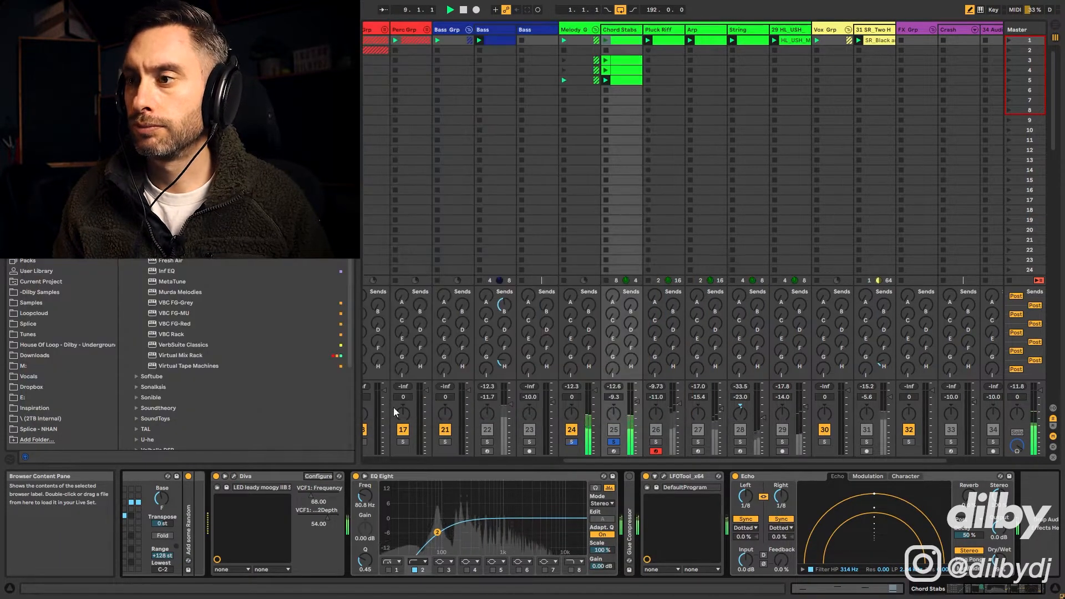
{"action": "left_click", "coordinate": [616, 440]}
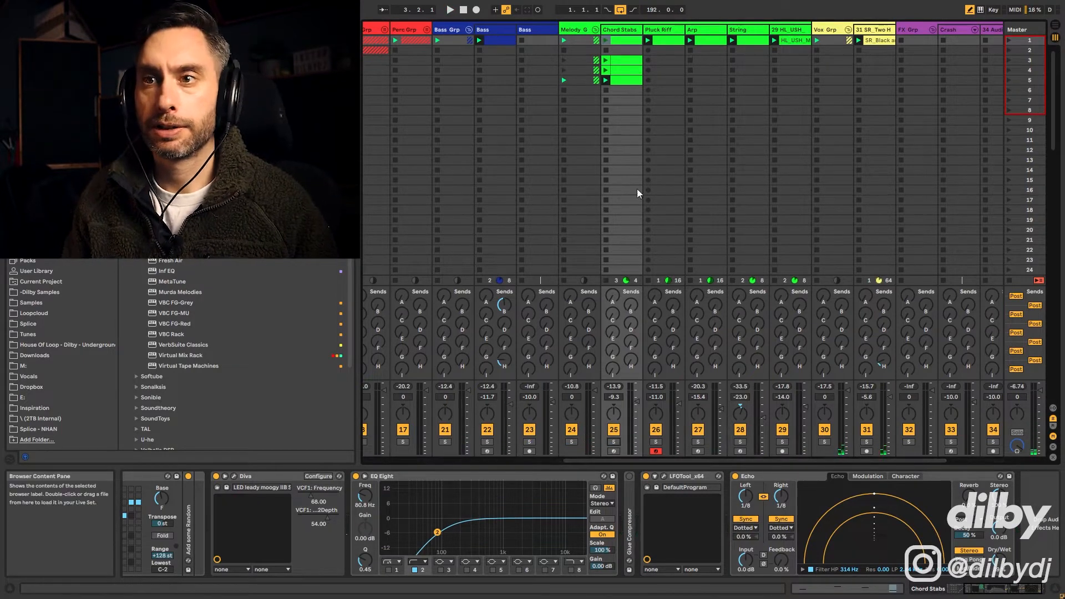
- Add Murda Melodies to the SR_Two Hearts vocal track and solo that track
{"action": "key", "text": "ctrl+f"}
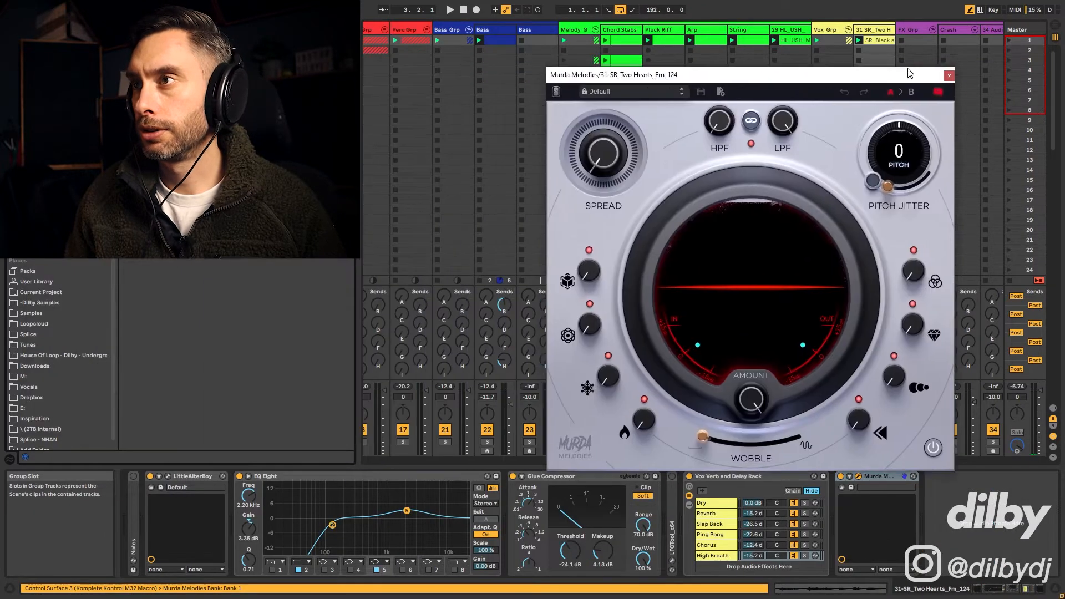
{"action": "left_click_drag", "start_coordinate": [909, 73], "coordinate": [843, 47]}
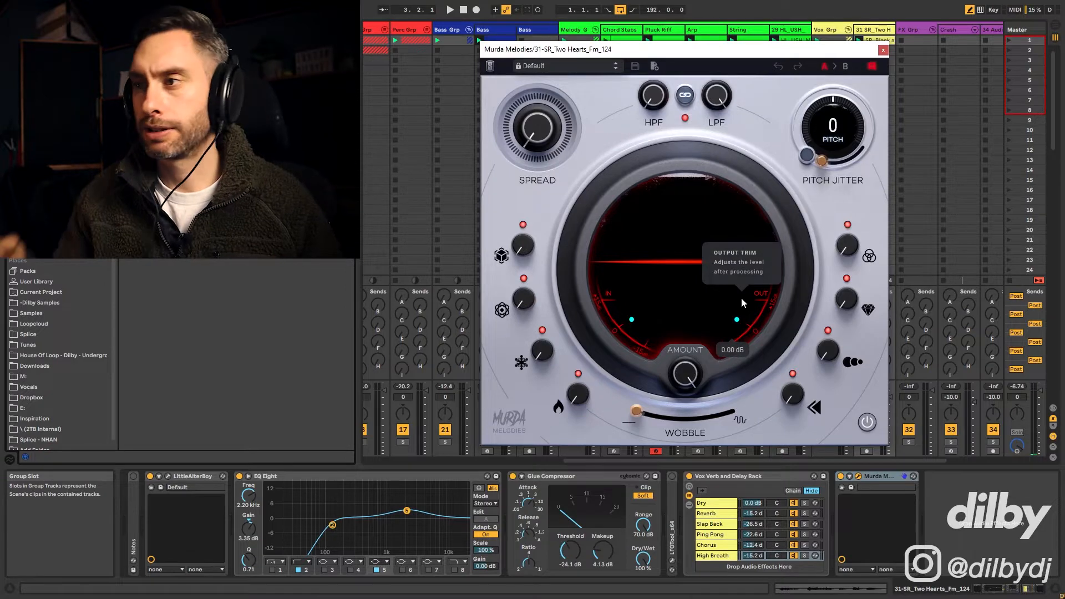
{"action": "left_click", "coordinate": [865, 441]}
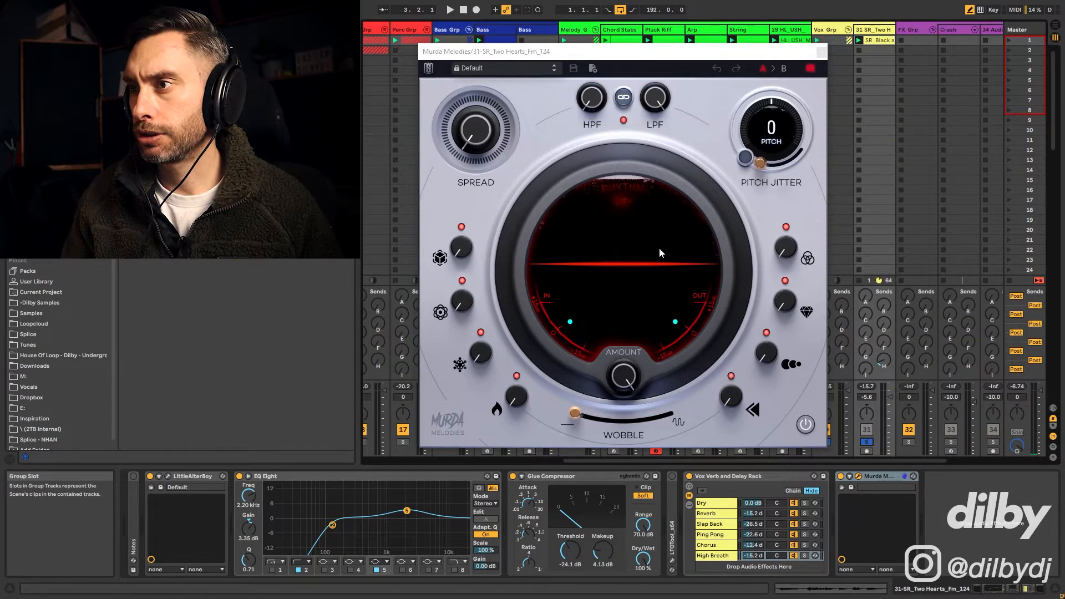
- Play the soloed vocal and compare its sound with Murda Melodies bypassed and active
{"action": "key", "text": "space"}
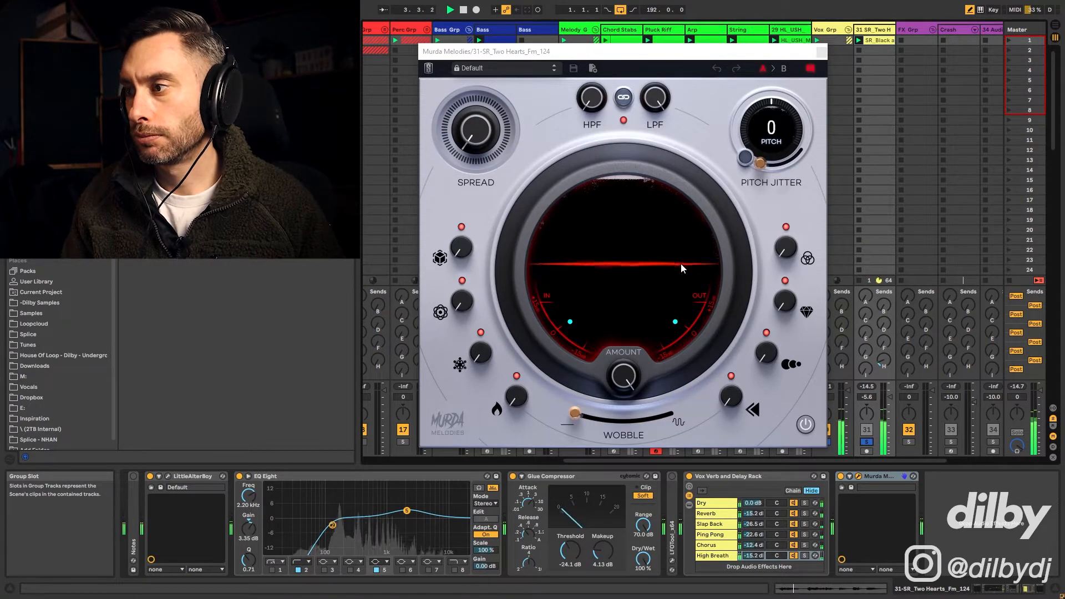
{"action": "left_click", "coordinate": [805, 425]}
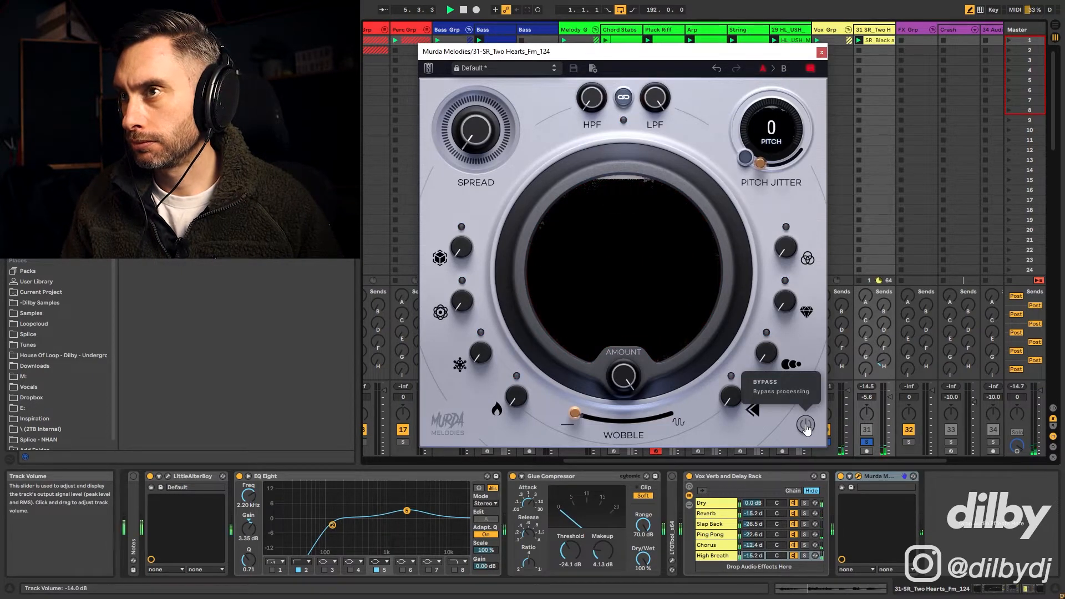
{"action": "left_click", "coordinate": [805, 425]}
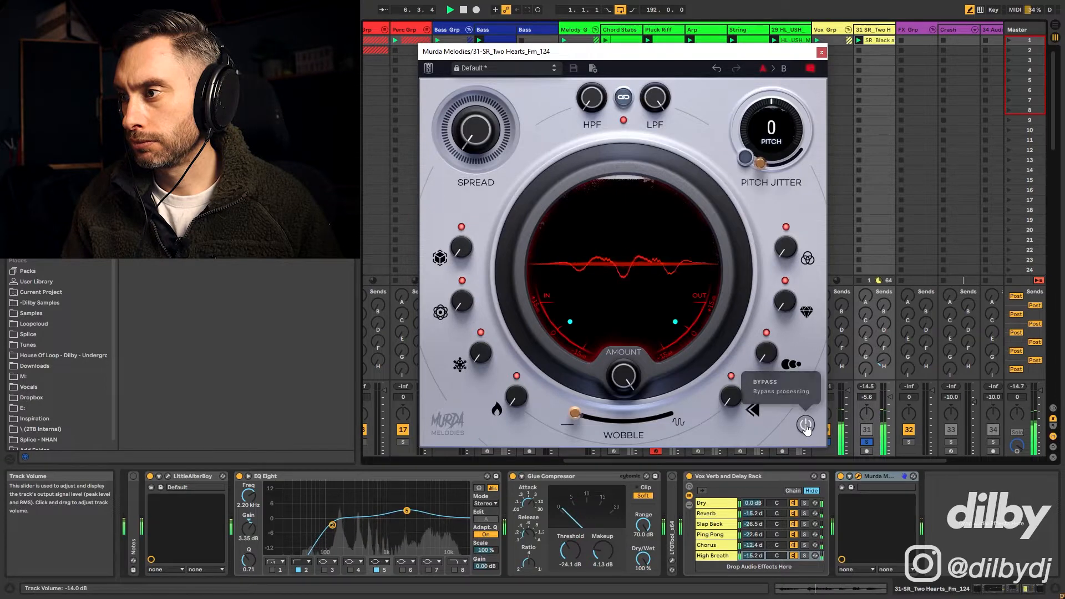
{"action": "left_click", "coordinate": [805, 425]}
{"action": "left_click", "coordinate": [806, 425]}
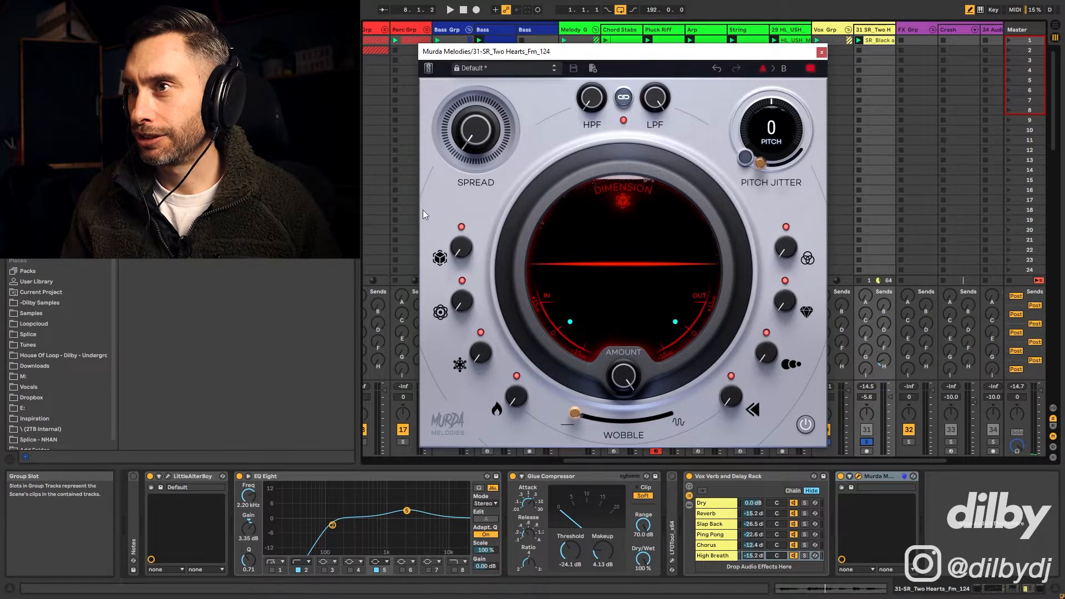
- Loop the vocal clip's second phrase from position 5.3.1 with a length of 4.0.0, and play it
{"action": "key", "text": "space"}
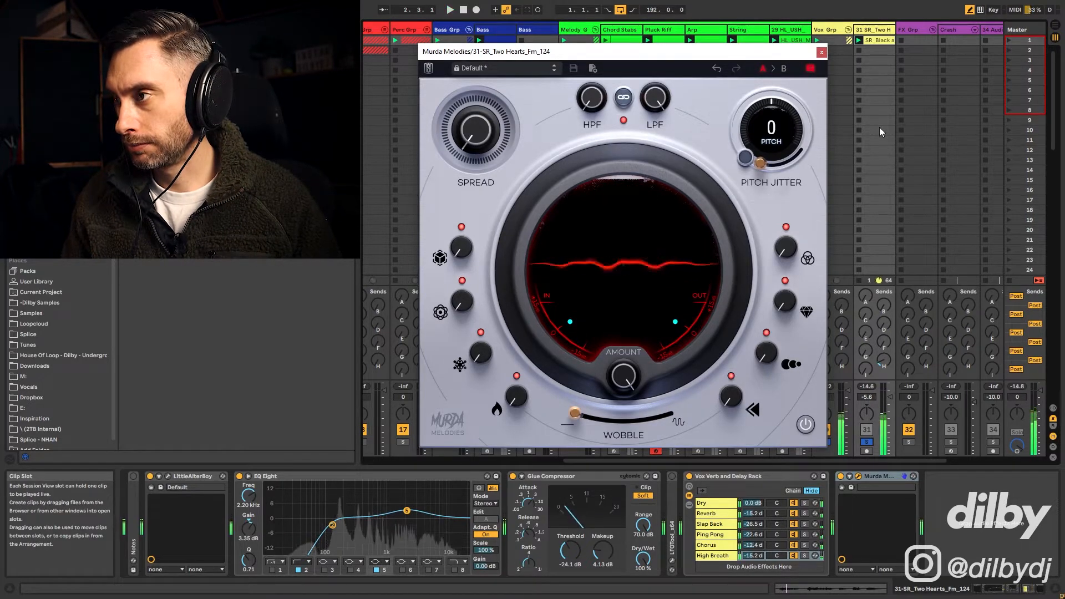
{"action": "key", "text": "space"}
{"action": "left_click", "coordinate": [877, 40]}
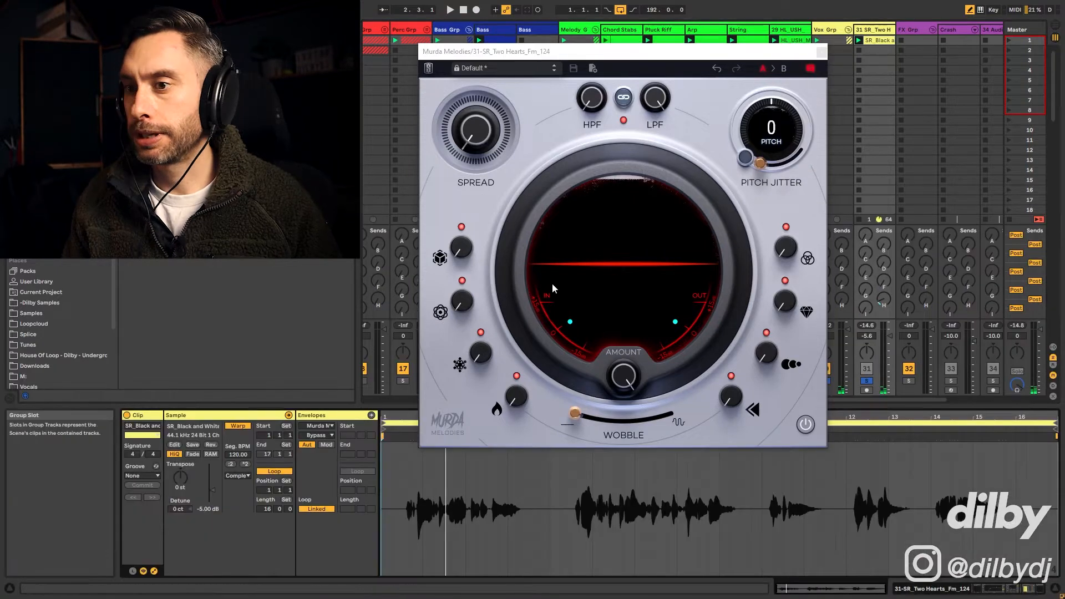
{"action": "left_click_drag", "start_coordinate": [568, 506], "coordinate": [740, 520]}
{"action": "key", "text": "ctrl+l"}
{"action": "key", "text": "space"}
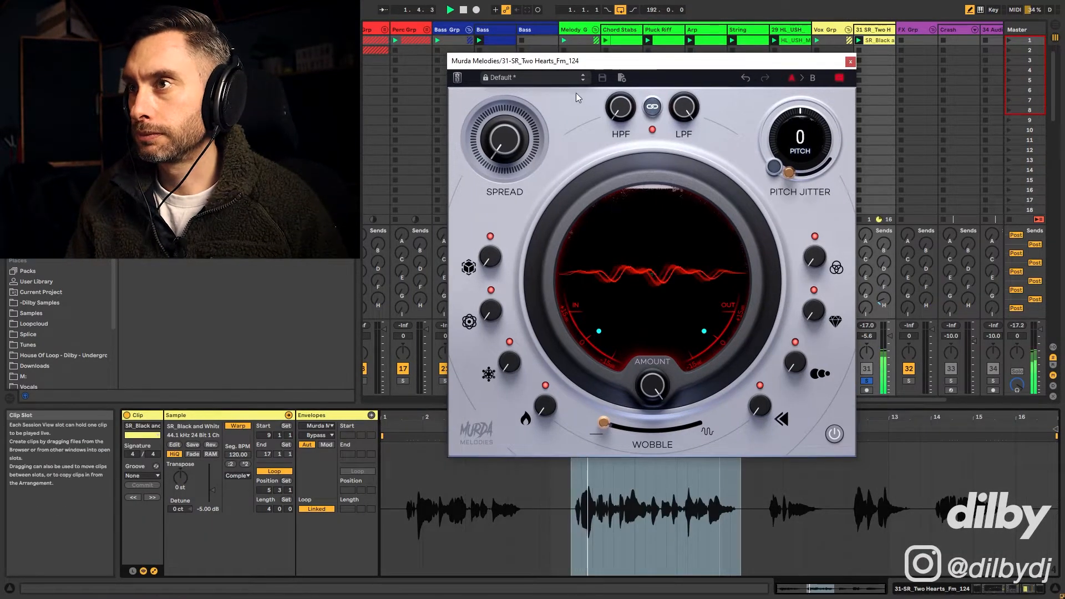
- Try the Deep Wave, Graham Bell and Just Highs presets in Murda Melodies on the looped vocal
{"action": "left_click", "coordinate": [504, 77]}
{"action": "left_click", "coordinate": [528, 133]}
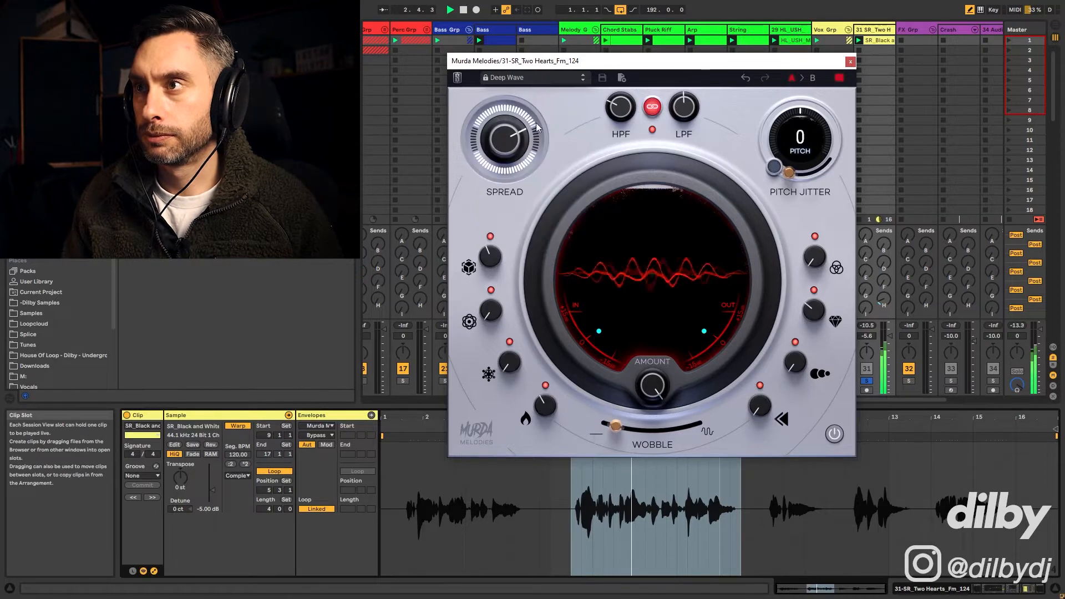
{"action": "left_click", "coordinate": [584, 81]}
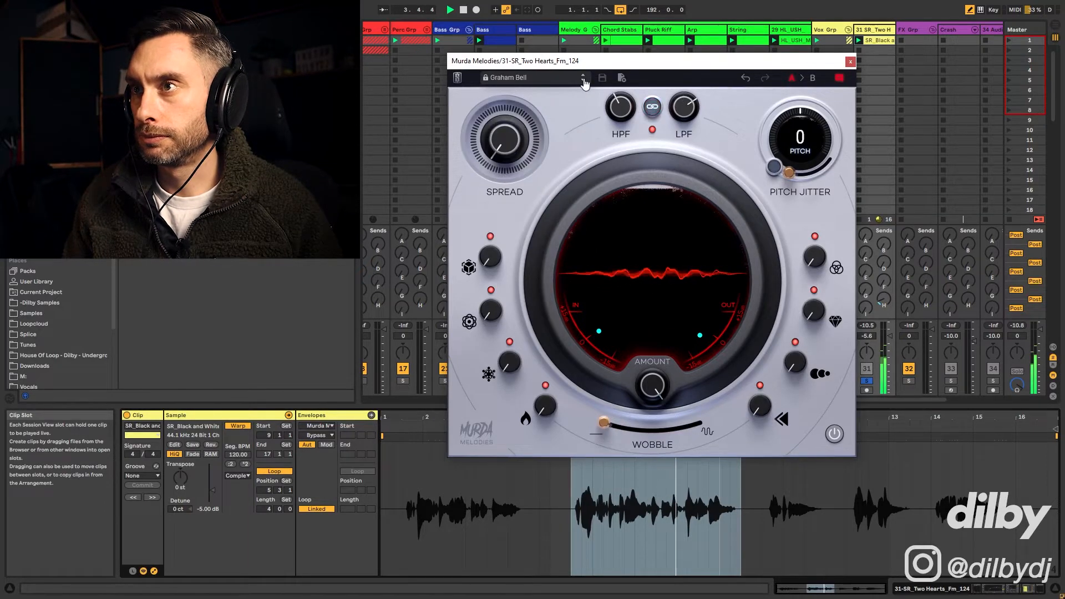
{"action": "left_click", "coordinate": [583, 81]}
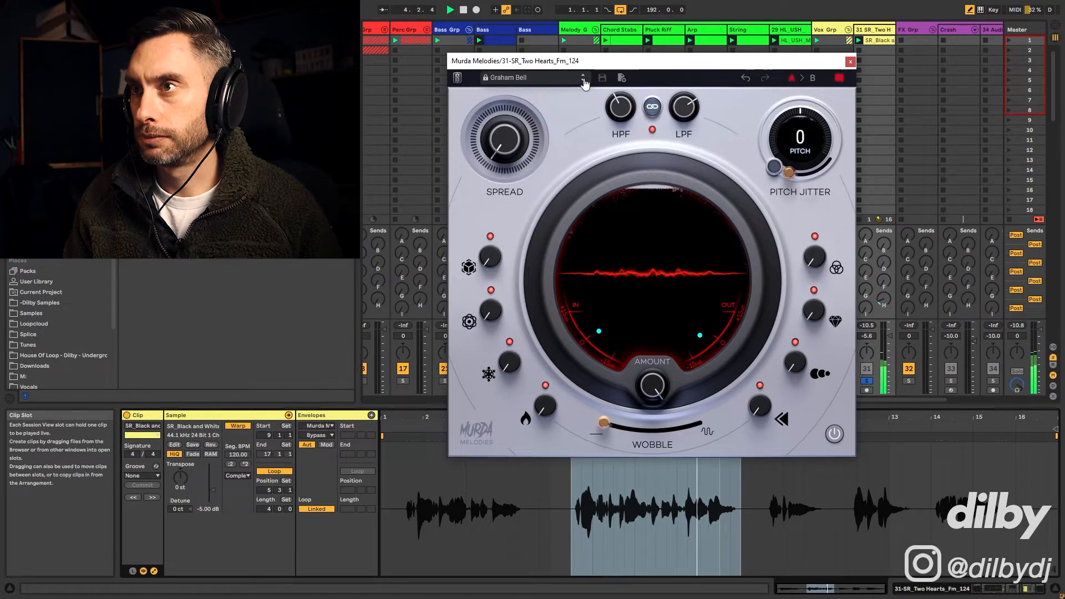
- Load the Rowdy preset from the Warped category in Murda Melodies and play the vocal loop
{"action": "left_click", "coordinate": [554, 79]}
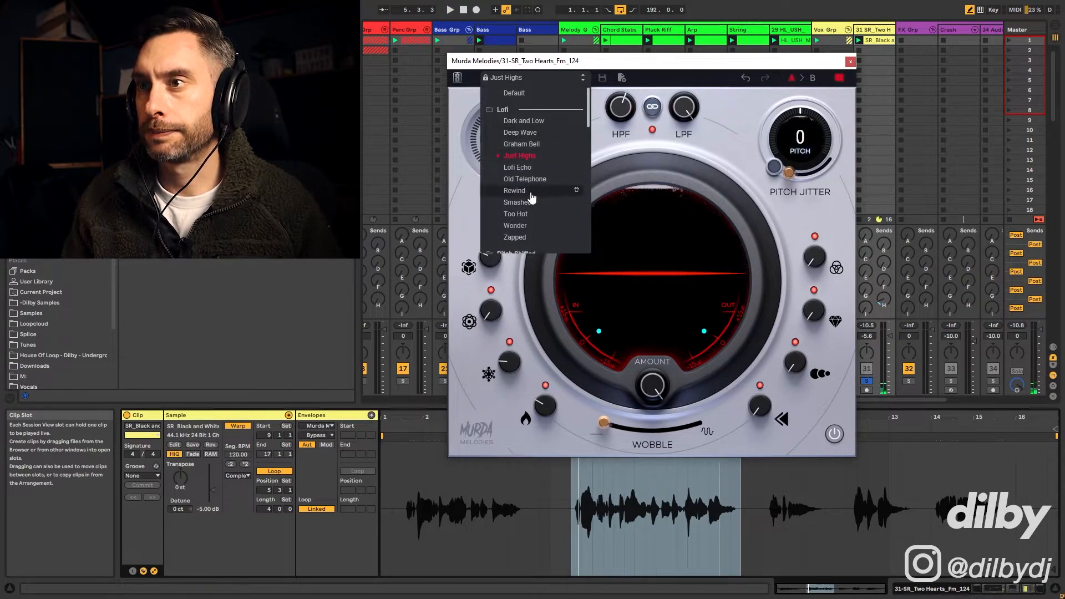
{"action": "scroll", "coordinate": [529, 199], "scroll_direction": "down", "scroll_amount": 3}
{"action": "scroll", "coordinate": [515, 198], "scroll_direction": "down", "scroll_amount": 10}
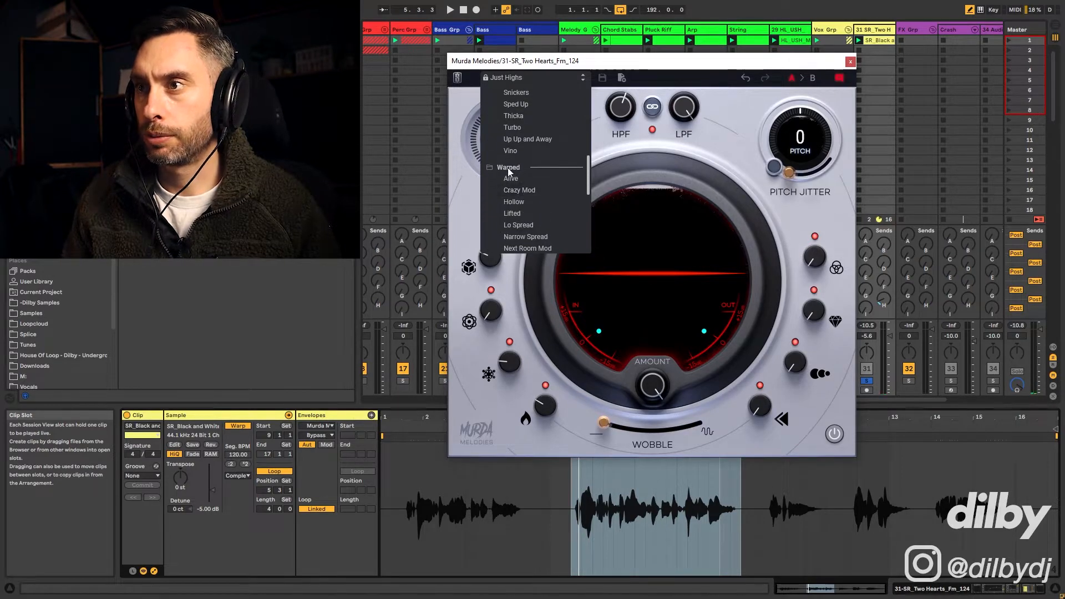
{"action": "scroll", "coordinate": [507, 167], "scroll_direction": "down", "scroll_amount": 8}
{"action": "scroll", "coordinate": [515, 156], "scroll_direction": "down", "scroll_amount": 1}
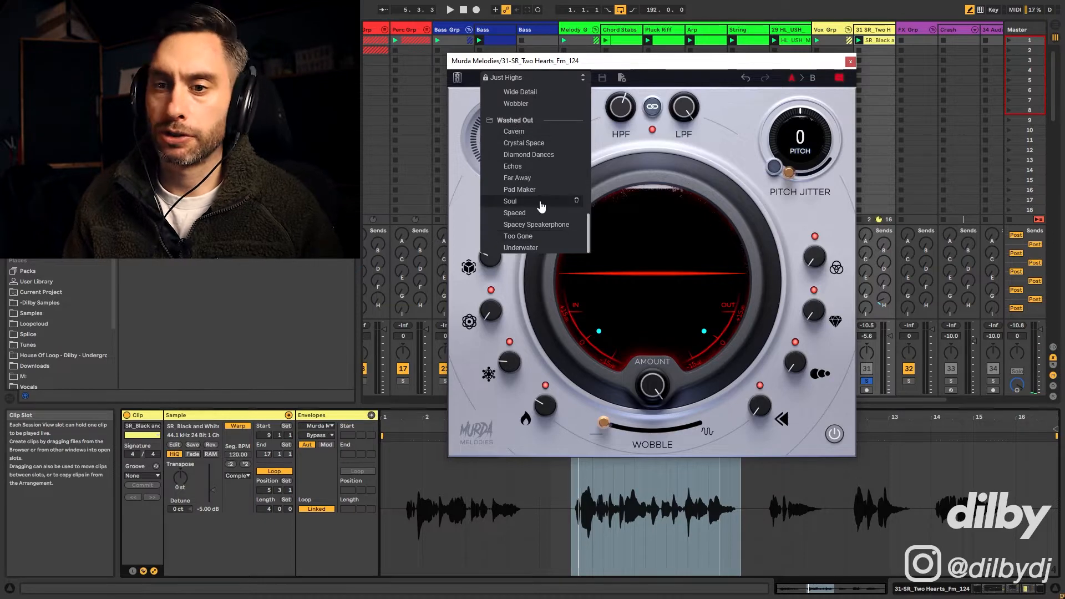
{"action": "scroll", "coordinate": [541, 178], "scroll_direction": "up", "scroll_amount": 3}
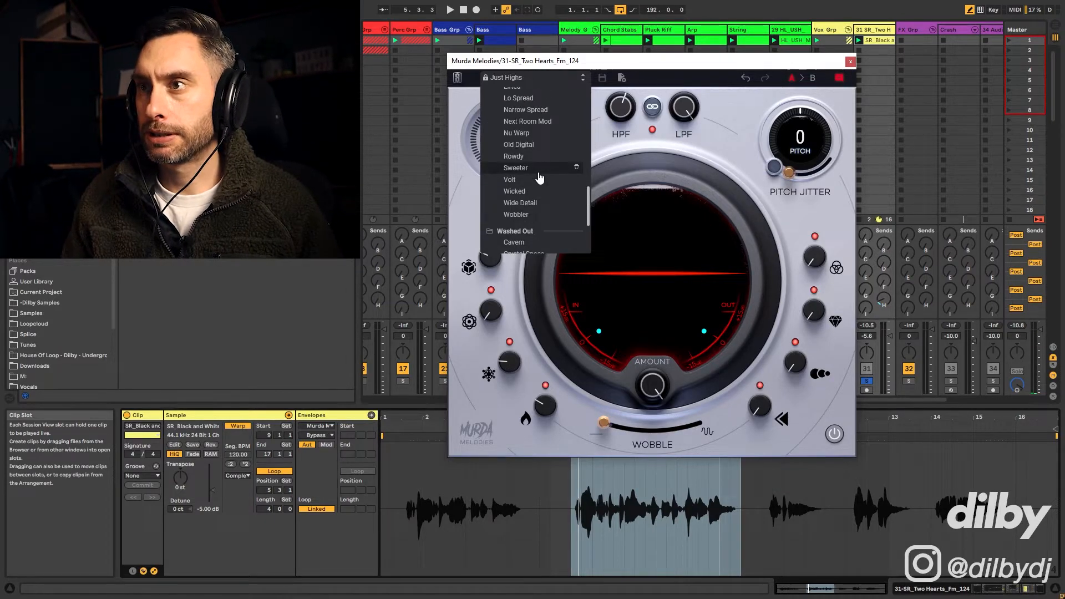
{"action": "scroll", "coordinate": [539, 175], "scroll_direction": "up", "scroll_amount": 2}
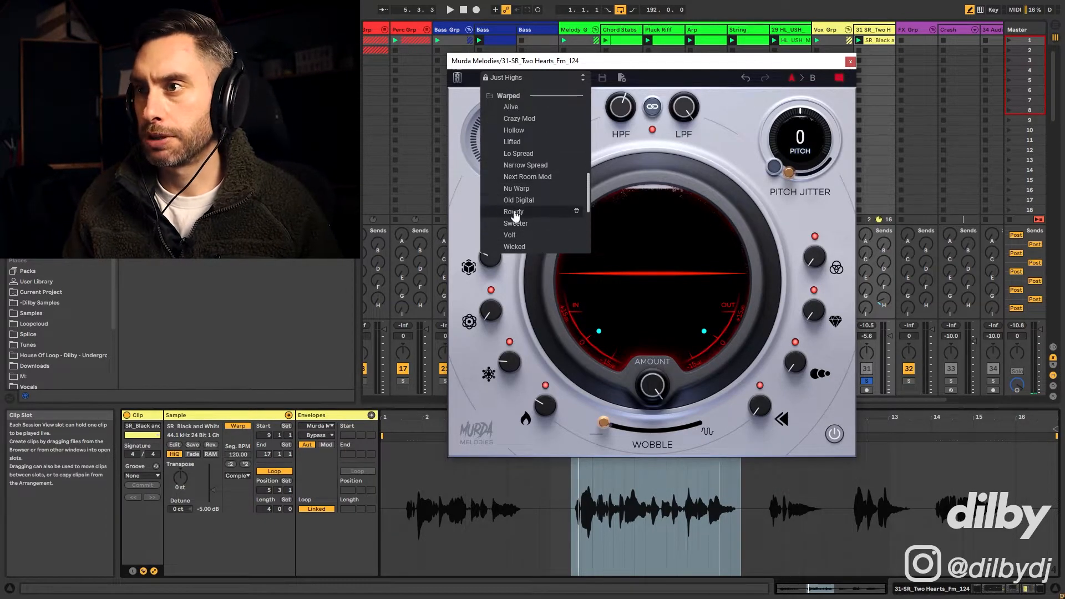
{"action": "left_click", "coordinate": [514, 212]}
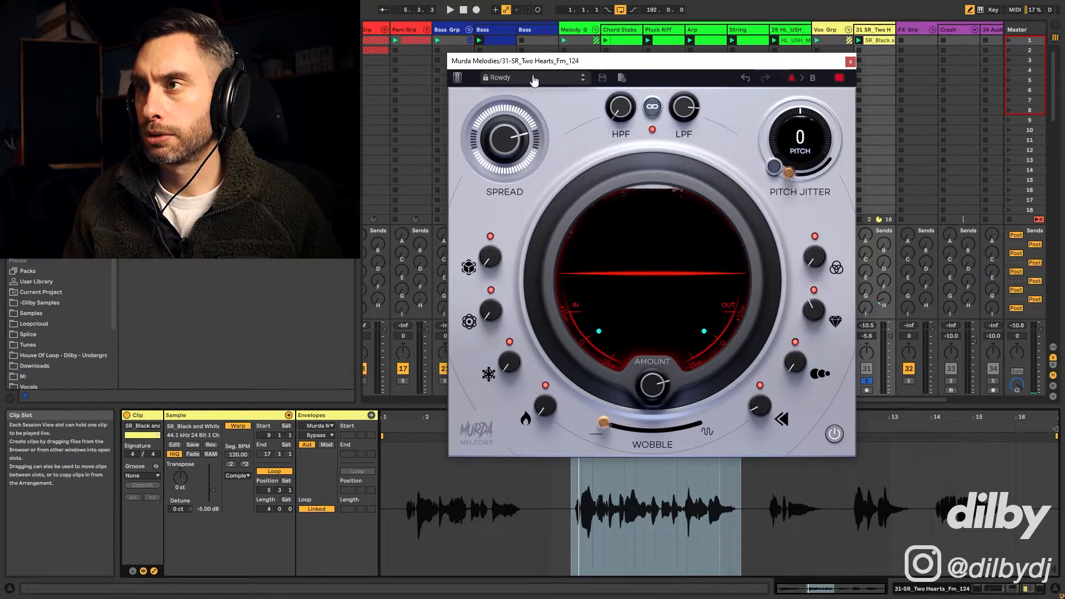
{"action": "key", "text": "space"}
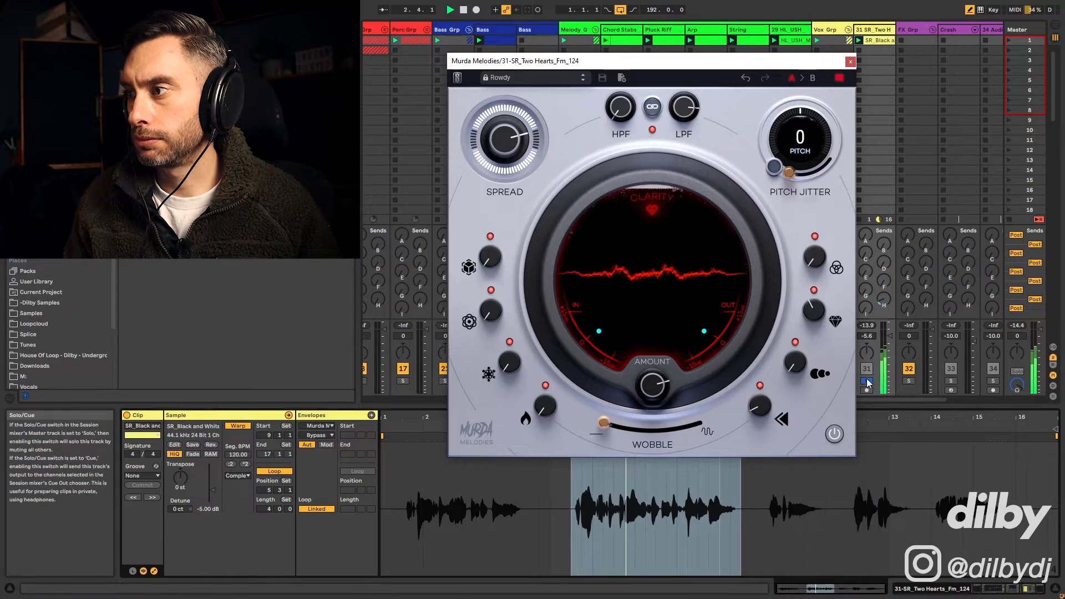
- Unsolo the vocal track and mute the Arp and Pluck Riff tracks while the full mix plays
{"action": "left_click", "coordinate": [859, 365]}
{"action": "left_click_drag", "start_coordinate": [806, 69], "coordinate": [502, 56]}
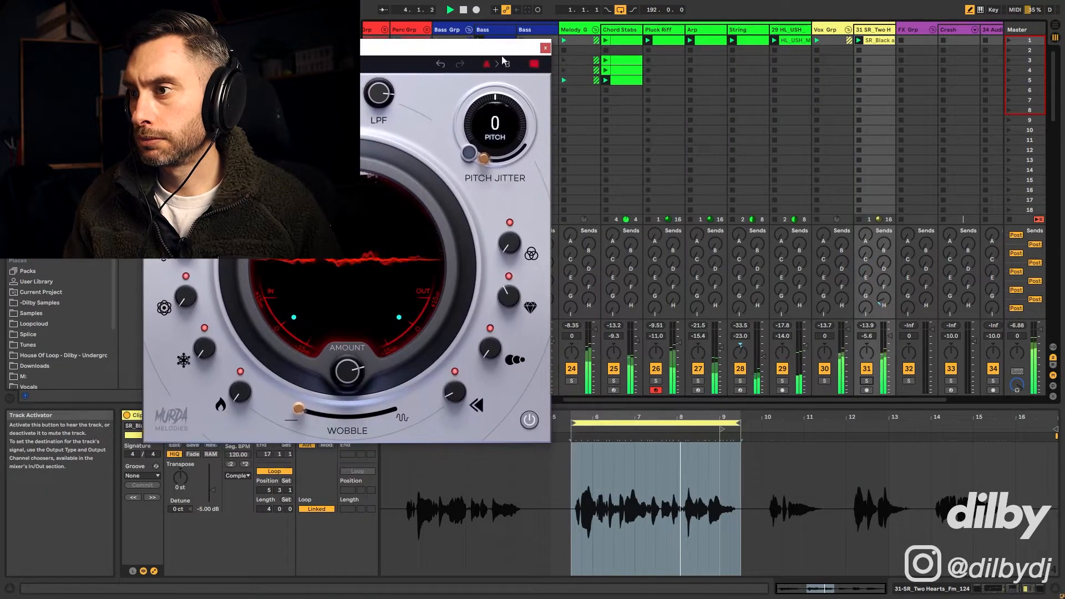
{"action": "left_click", "coordinate": [698, 369]}
{"action": "left_click", "coordinate": [655, 369]}
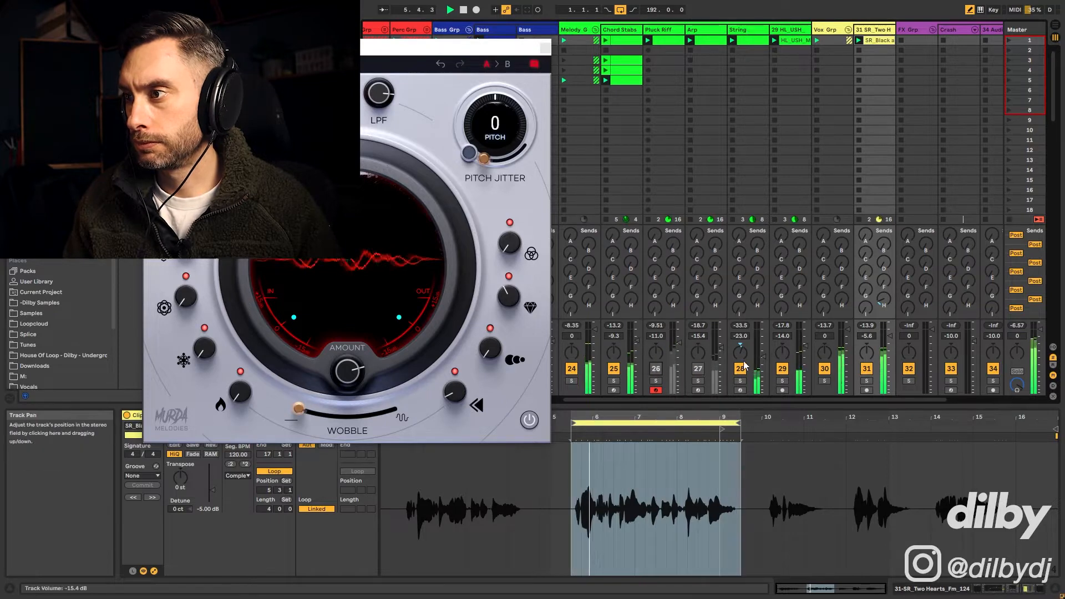
- Switch Murda Melodies on the vocal to the Old Digital preset
{"action": "left_click_drag", "start_coordinate": [455, 49], "coordinate": [788, 55]}
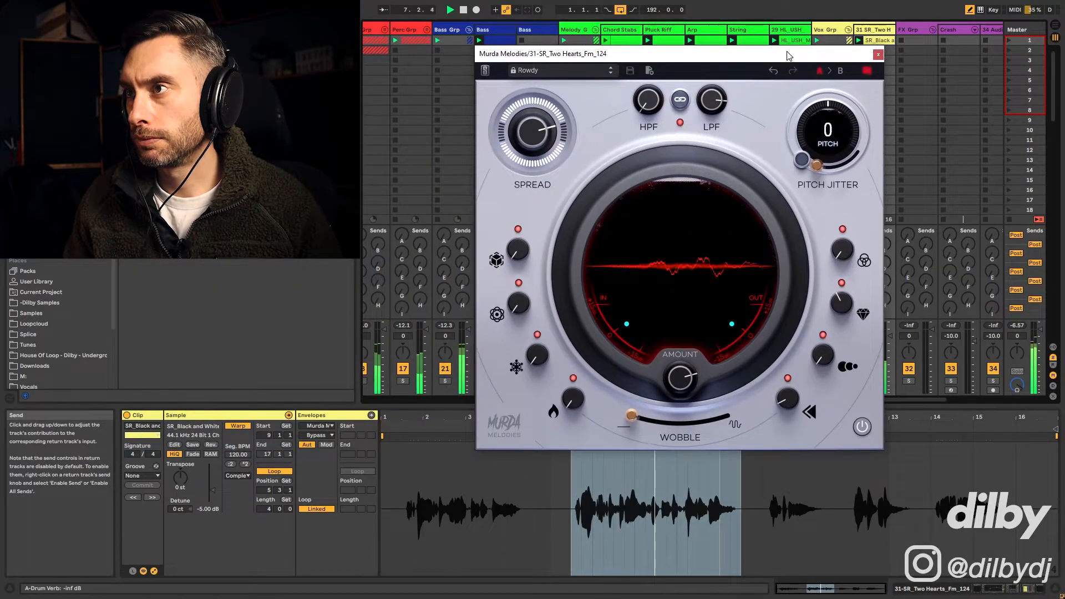
{"action": "left_click", "coordinate": [612, 72]}
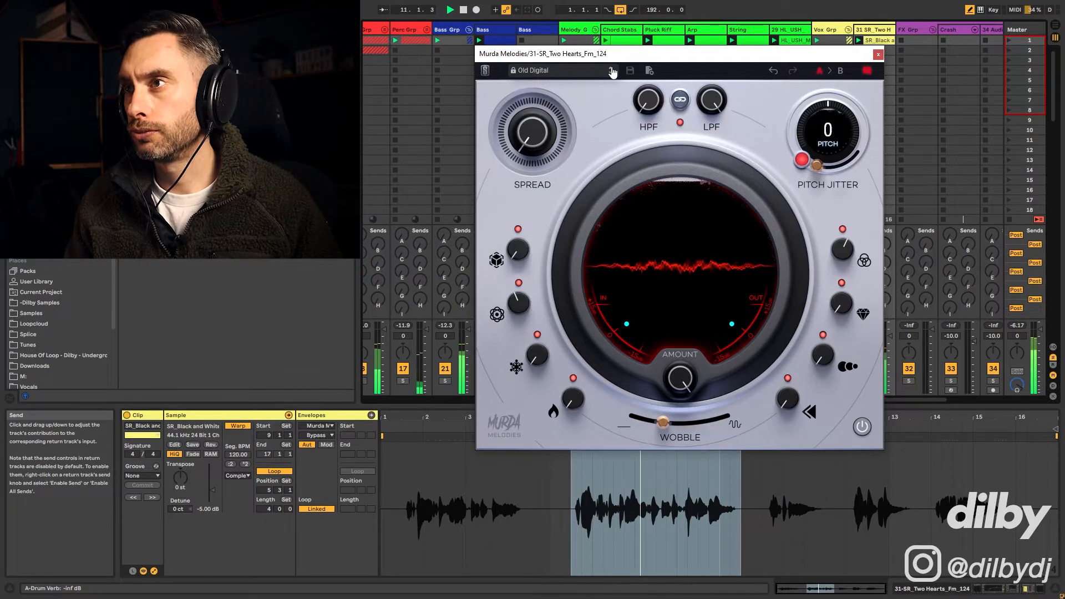
- Switch Murda Melodies on the vocal to the Nu Warp preset and compare it with the effect bypassed
{"action": "left_click", "coordinate": [612, 72]}
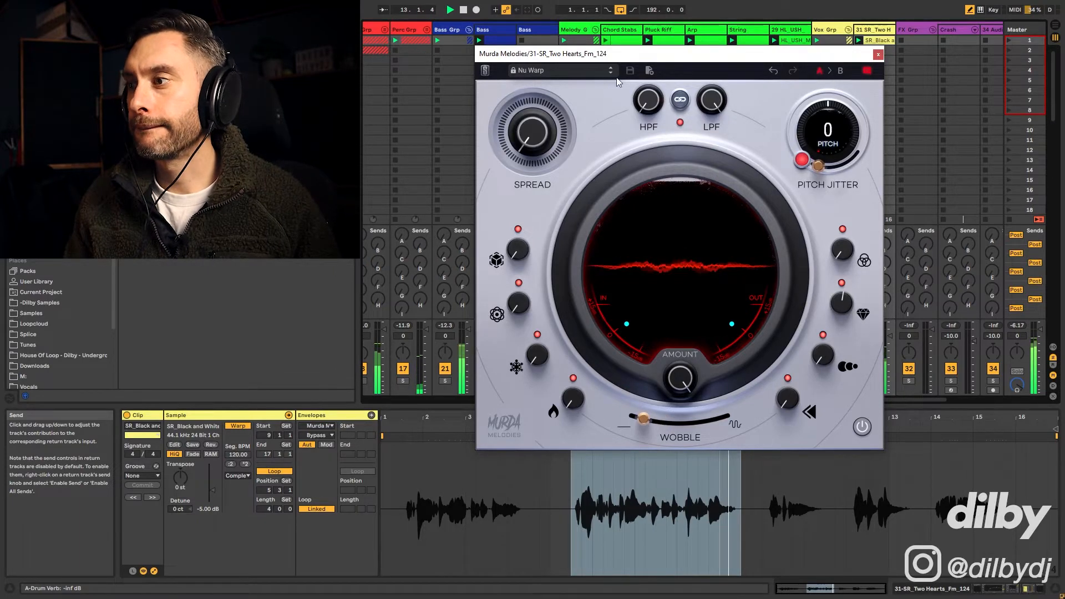
{"action": "left_click", "coordinate": [863, 427]}
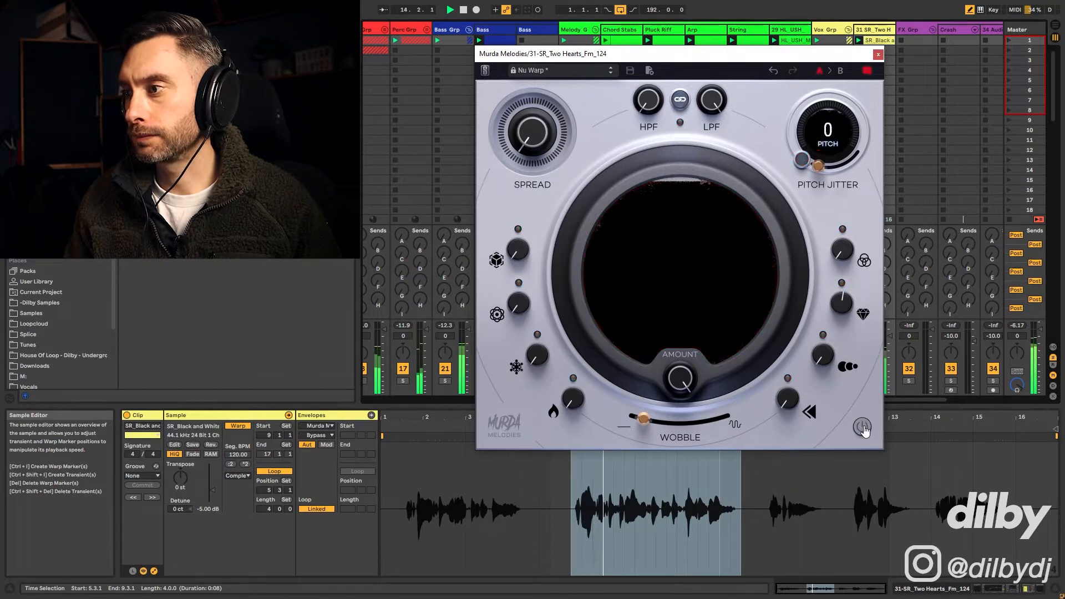
{"action": "left_click", "coordinate": [862, 427]}
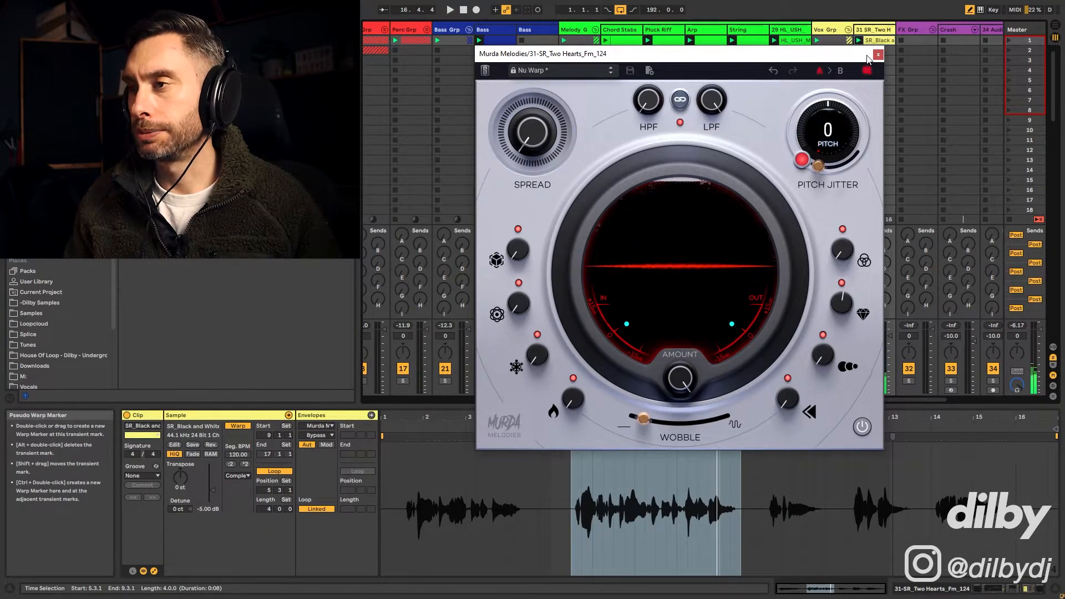
- Show the vocal track's device chain and turn off the Vox Verb and Delay Rack
{"action": "left_click_drag", "start_coordinate": [867, 56], "coordinate": [848, 48]}
{"action": "double_click", "coordinate": [878, 29]}
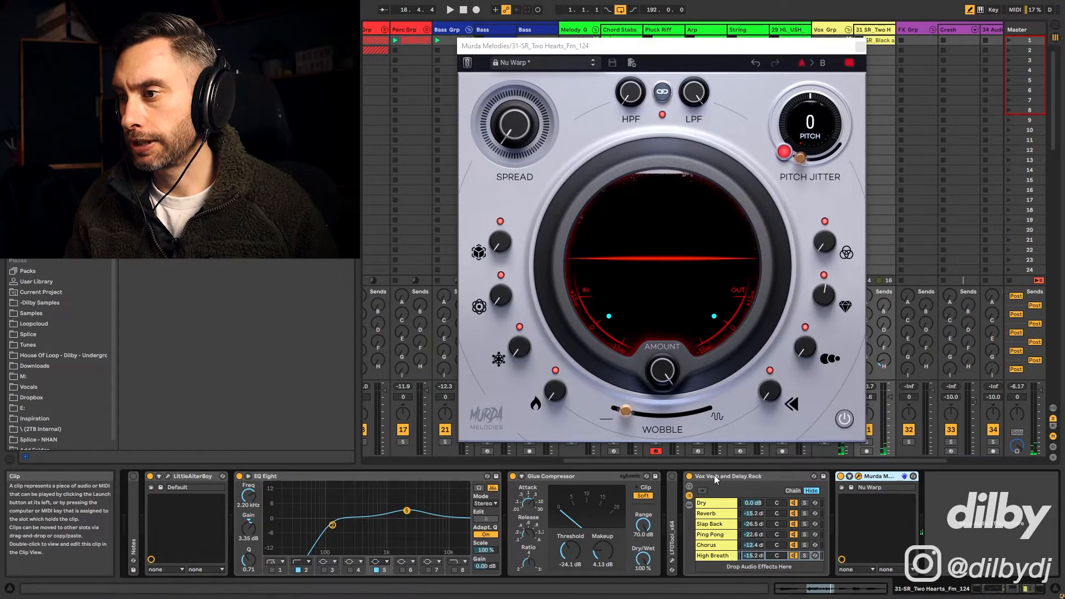
{"action": "left_click", "coordinate": [689, 478]}
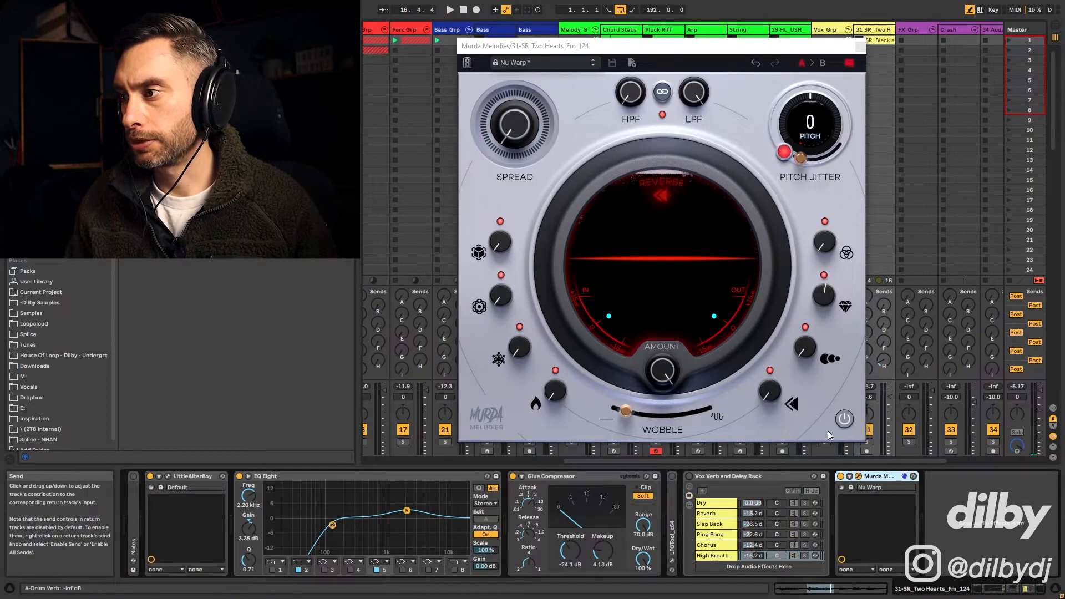
- Play the mix and compare the vocal with Murda Melodies bypassed and active on the Nu Warp preset
{"action": "key", "text": "space"}
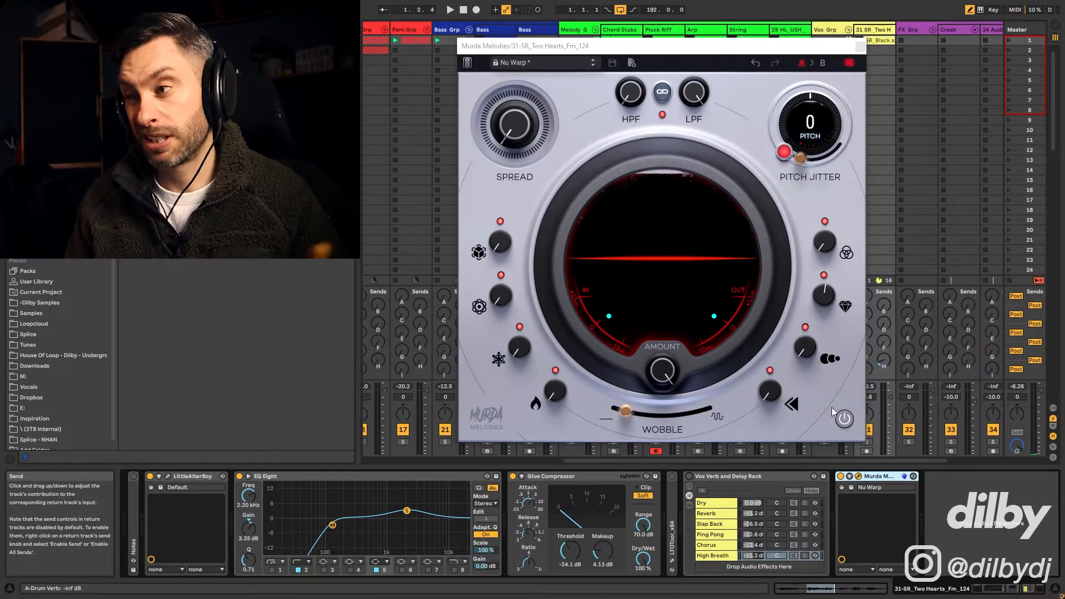
{"action": "key", "text": "space"}
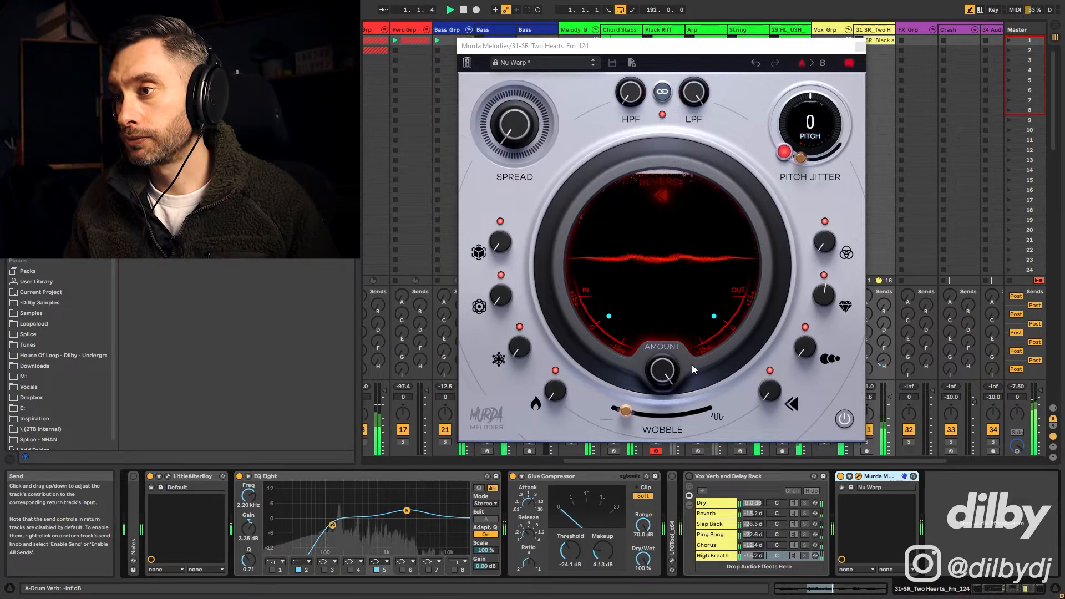
{"action": "left_click", "coordinate": [844, 420]}
{"action": "left_click", "coordinate": [844, 420]}
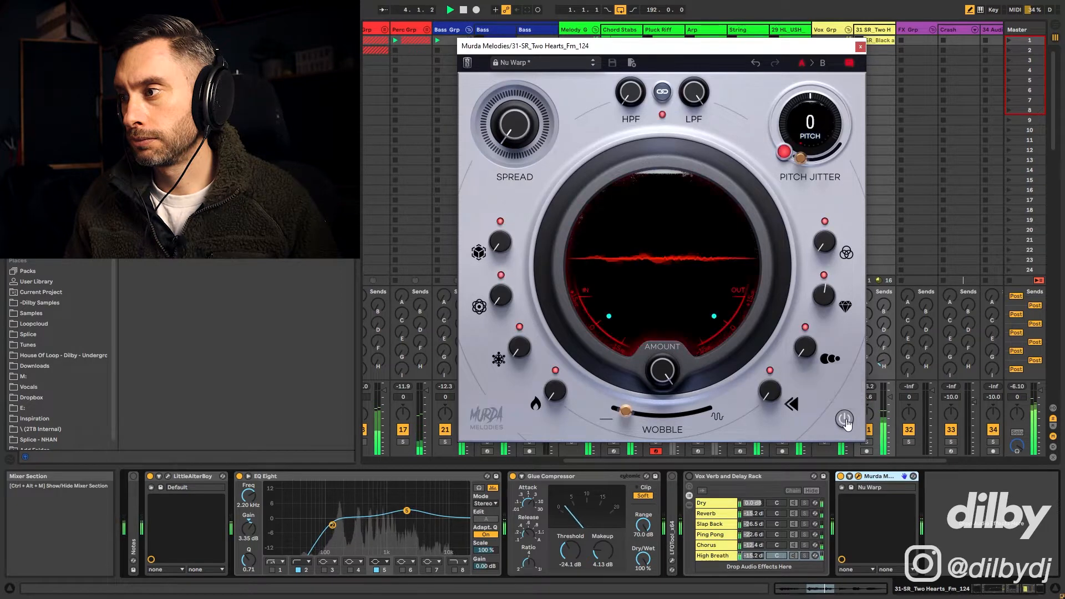
{"action": "left_click", "coordinate": [844, 419]}
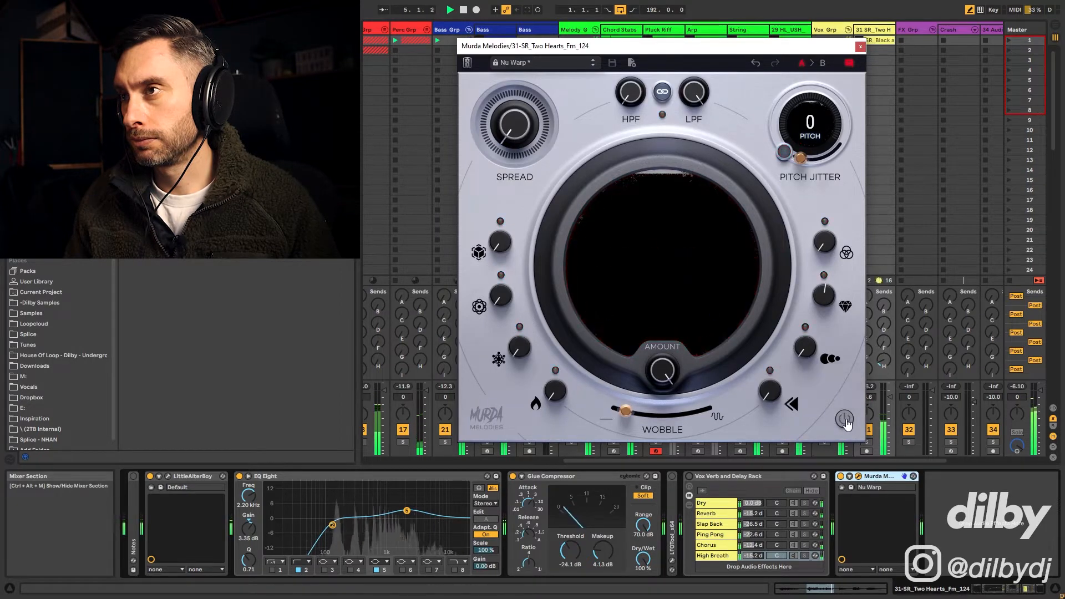
{"action": "left_click", "coordinate": [844, 420]}
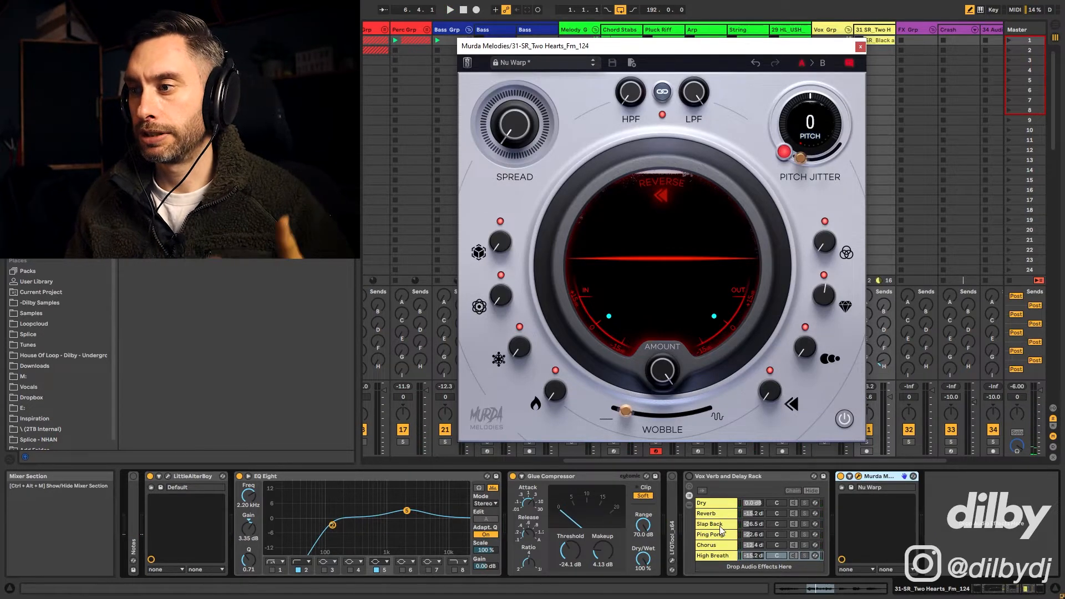
- Try the Next Room Mod preset on the vocal during playback and compare it with the effect bypassed
{"action": "key", "text": "space"}
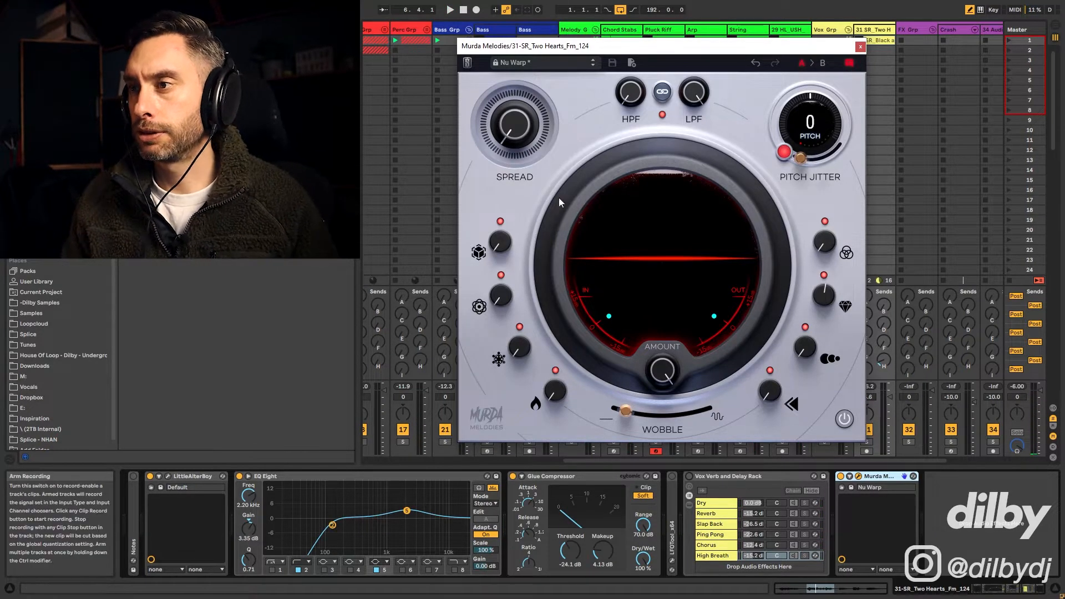
{"action": "left_click", "coordinate": [594, 63]}
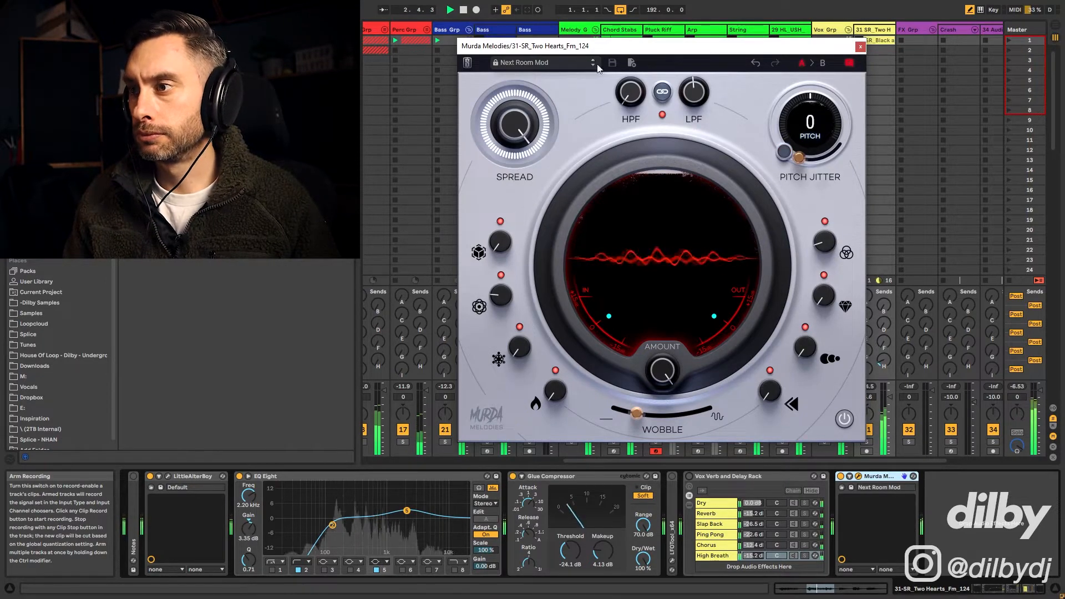
{"action": "left_click", "coordinate": [845, 420]}
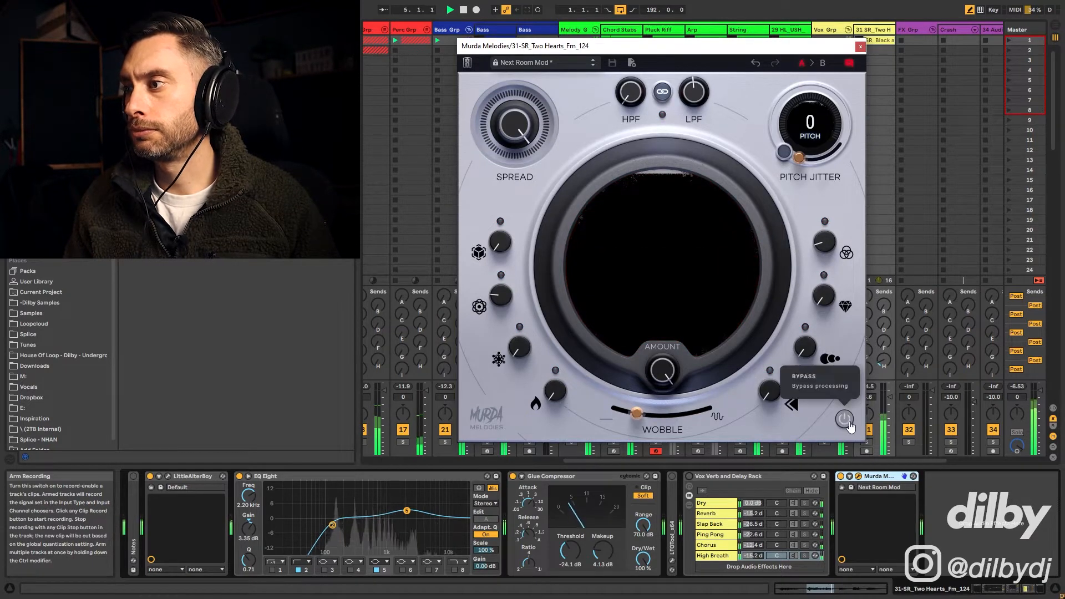
{"action": "left_click", "coordinate": [846, 421]}
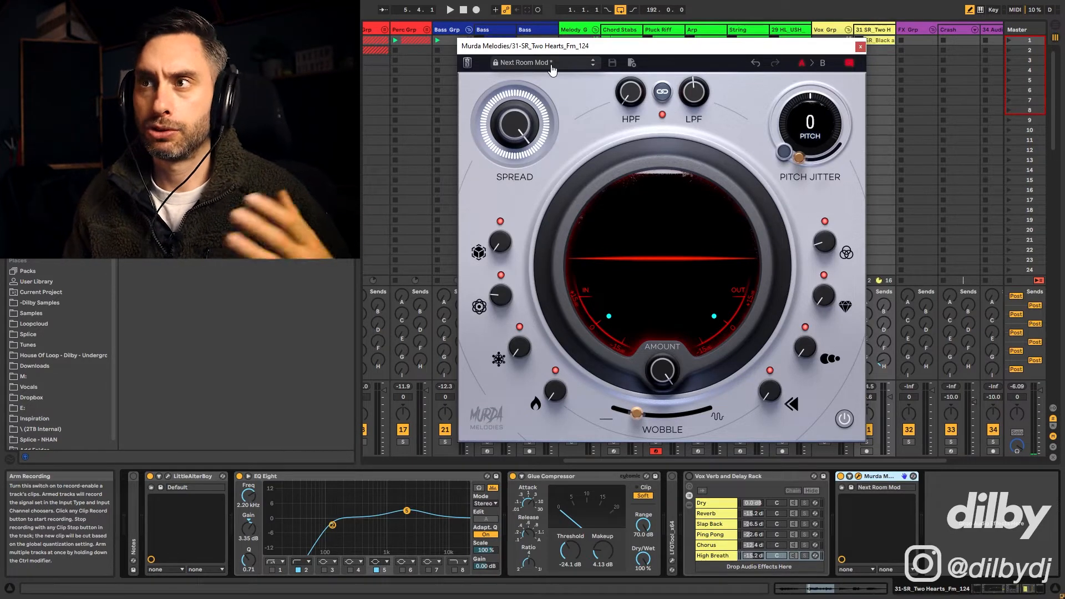
- Try the Lo Spread, Lifted and Old Telephone presets in Murda Melodies on the vocal during playback
{"action": "left_click", "coordinate": [594, 59]}
{"action": "key", "text": "space"}
{"action": "left_click", "coordinate": [593, 62]}
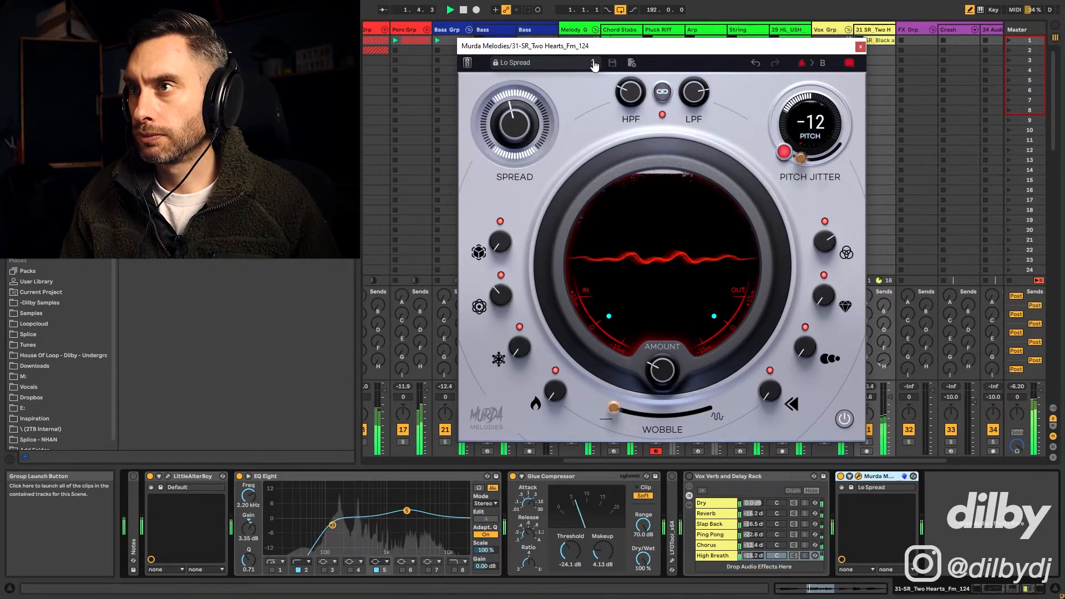
{"action": "left_click", "coordinate": [593, 63]}
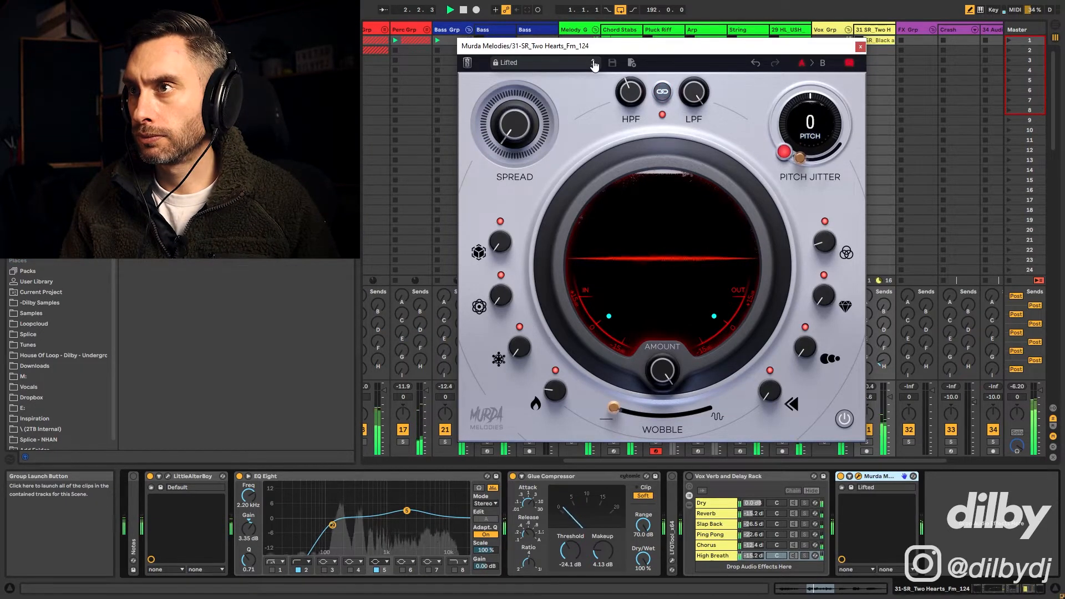
{"action": "left_click", "coordinate": [565, 66]}
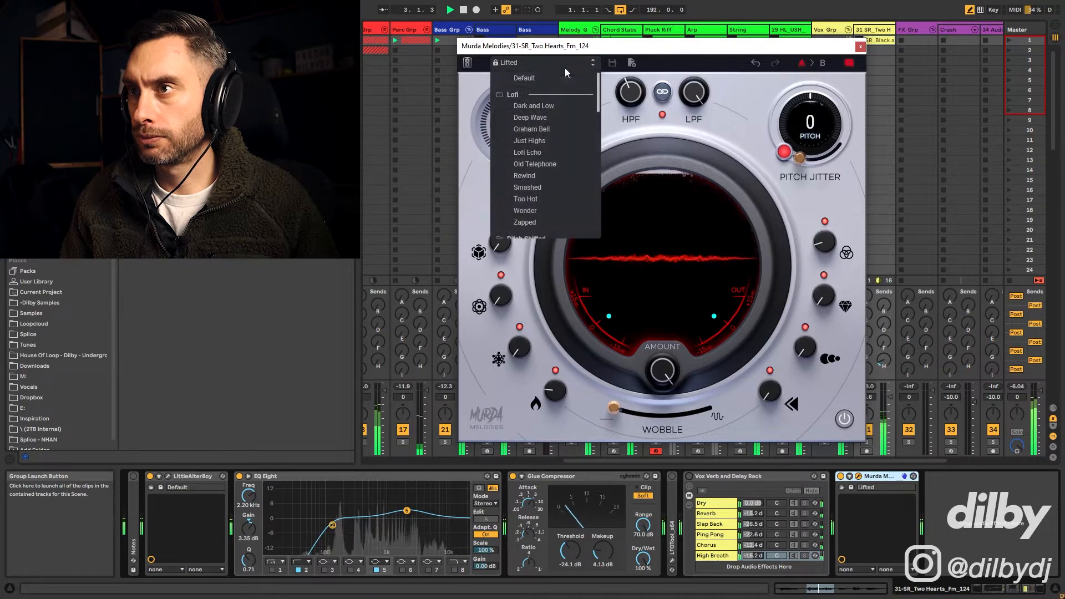
{"action": "left_click", "coordinate": [535, 164]}
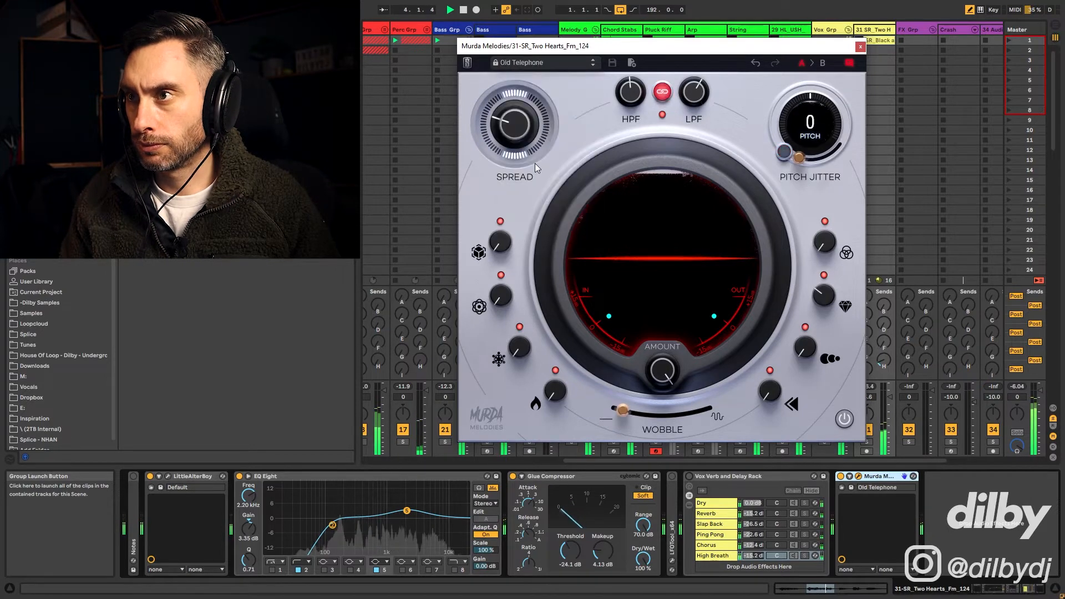
- Try the Rewind, Smashed and Hi Harmonizer presets in Murda Melodies on the vocal during playback
{"action": "left_click", "coordinate": [592, 66]}
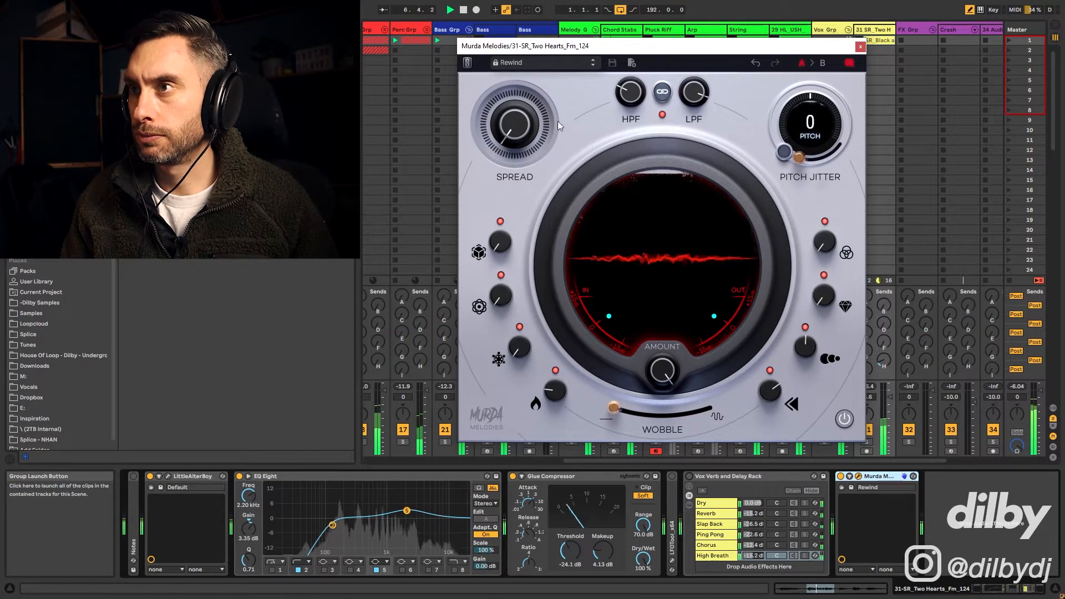
{"action": "left_click", "coordinate": [592, 66]}
{"action": "left_click", "coordinate": [573, 69]}
{"action": "scroll", "coordinate": [554, 166], "scroll_direction": "down", "scroll_amount": 4}
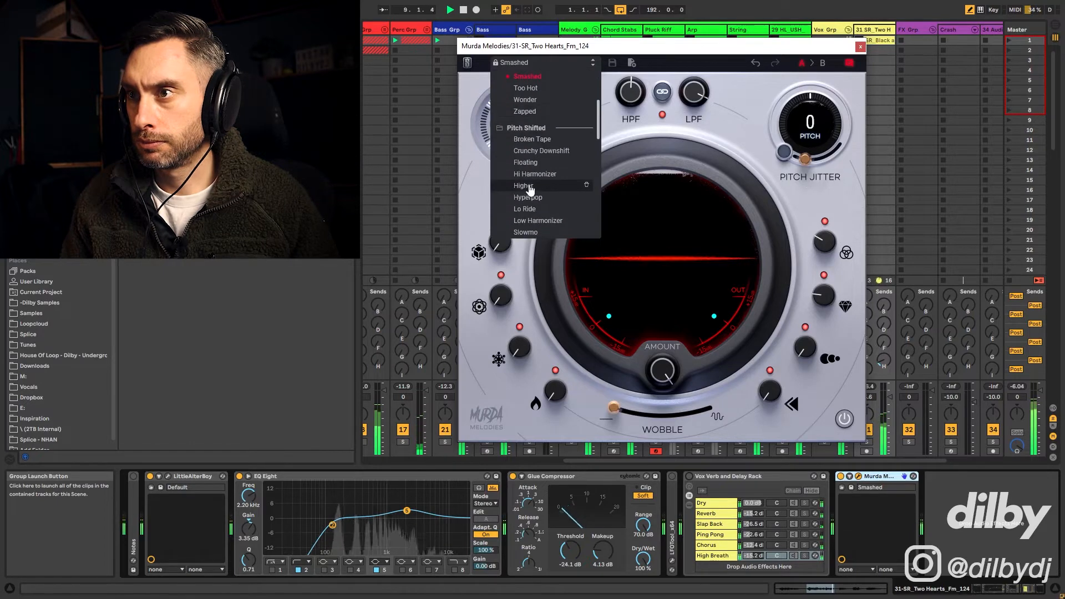
{"action": "left_click", "coordinate": [528, 174]}
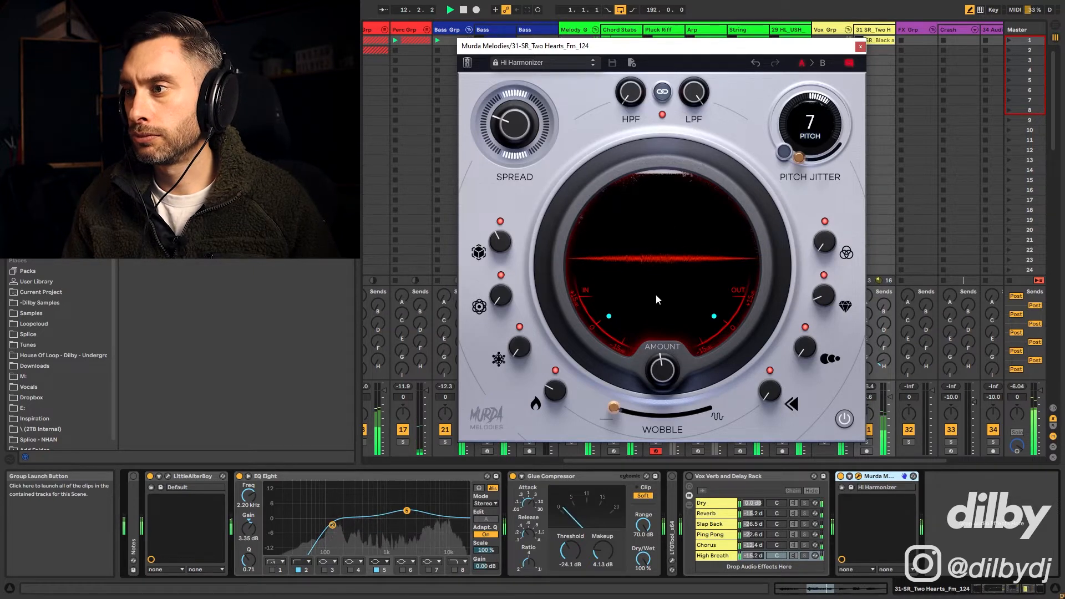
- Step through the Hyperpop and Lo Ride presets to Low Harmonizer on the vocal and adjust its Amount
{"action": "left_click", "coordinate": [593, 66]}
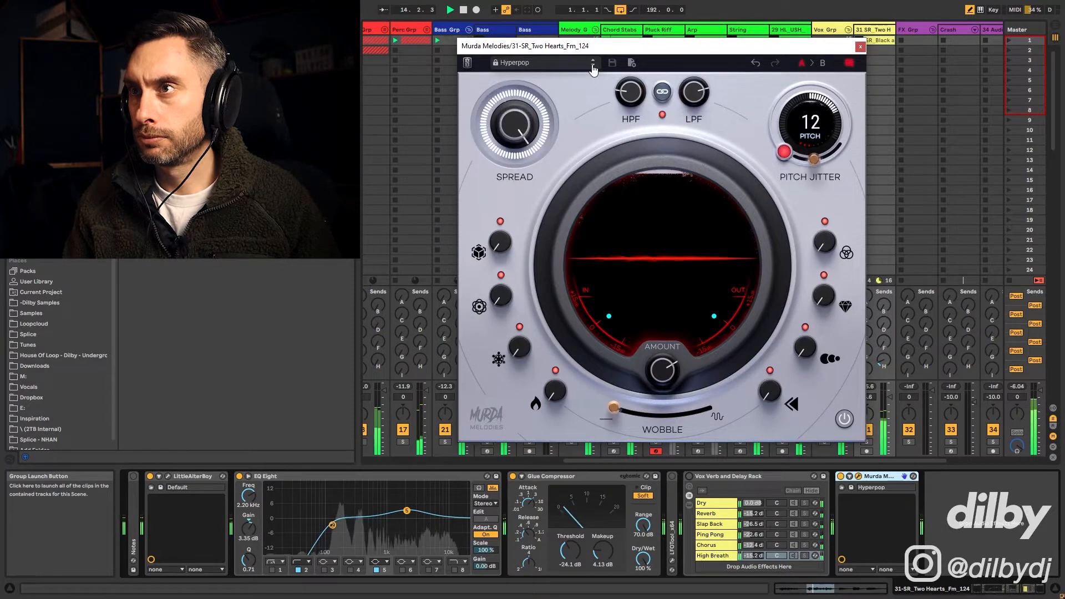
{"action": "left_click", "coordinate": [593, 68]}
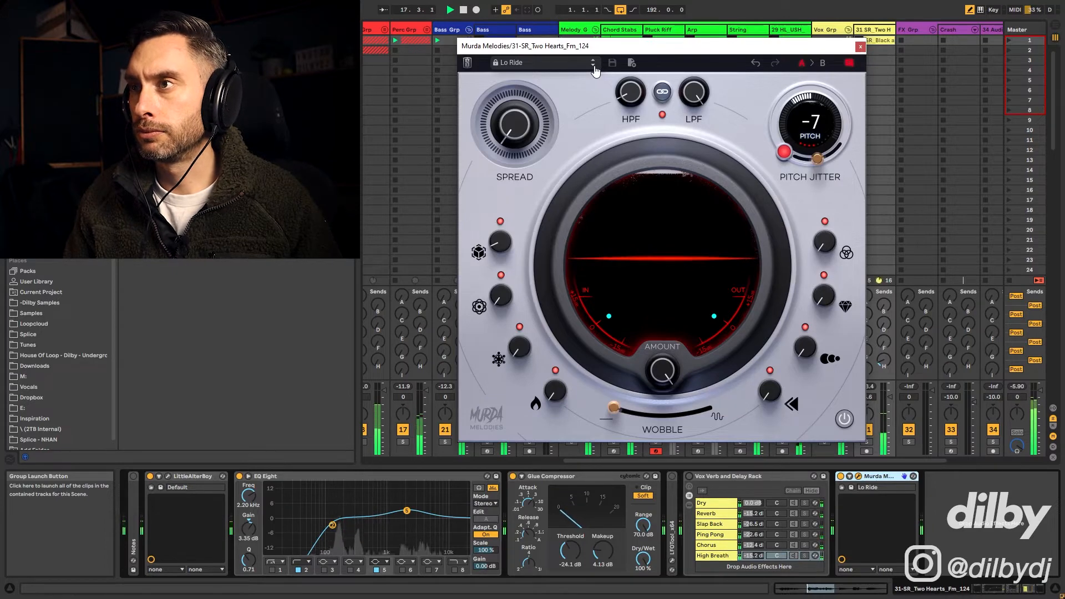
{"action": "left_click", "coordinate": [593, 68]}
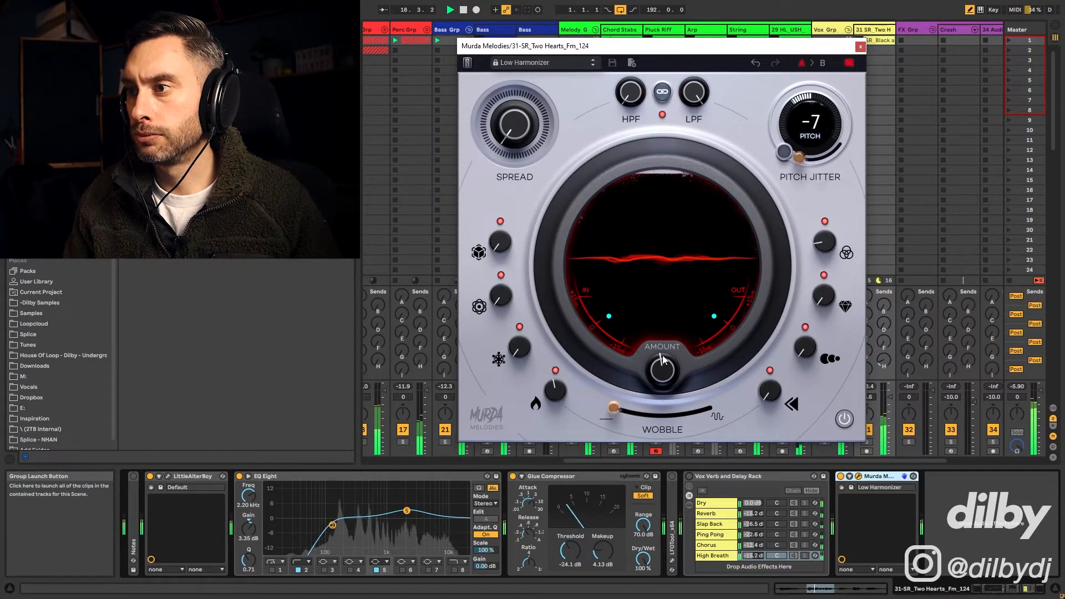
{"action": "left_click_drag", "start_coordinate": [659, 377], "coordinate": [704, 346]}
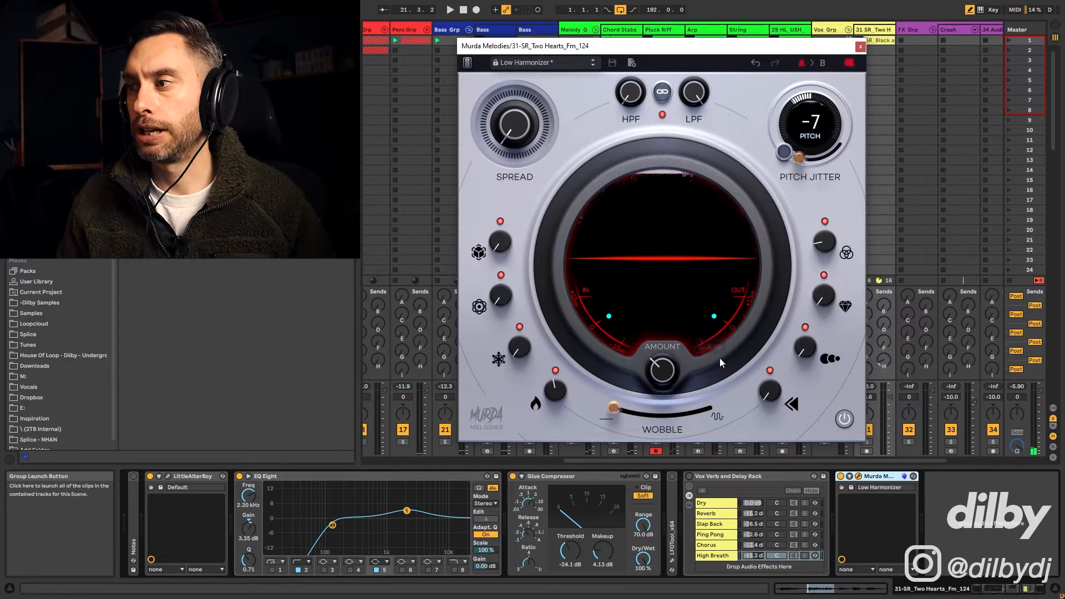
- Turn the vocal's Vox Verb and Delay Rack back on and put Murda Melodies on the String track
{"action": "left_click_drag", "start_coordinate": [810, 47], "coordinate": [682, 52]}
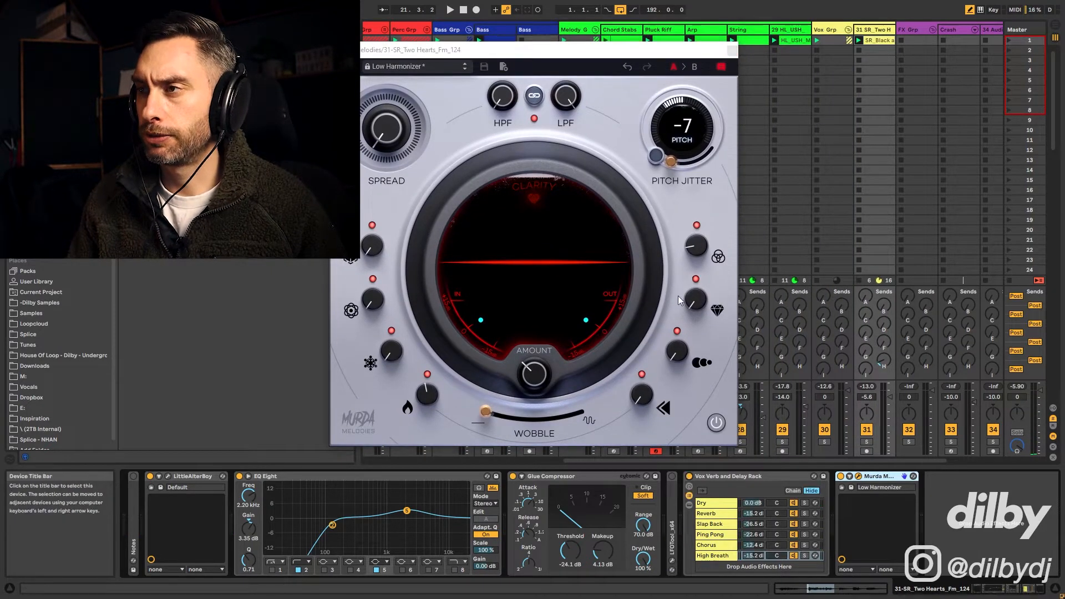
{"action": "left_click_drag", "start_coordinate": [698, 53], "coordinate": [595, 42]}
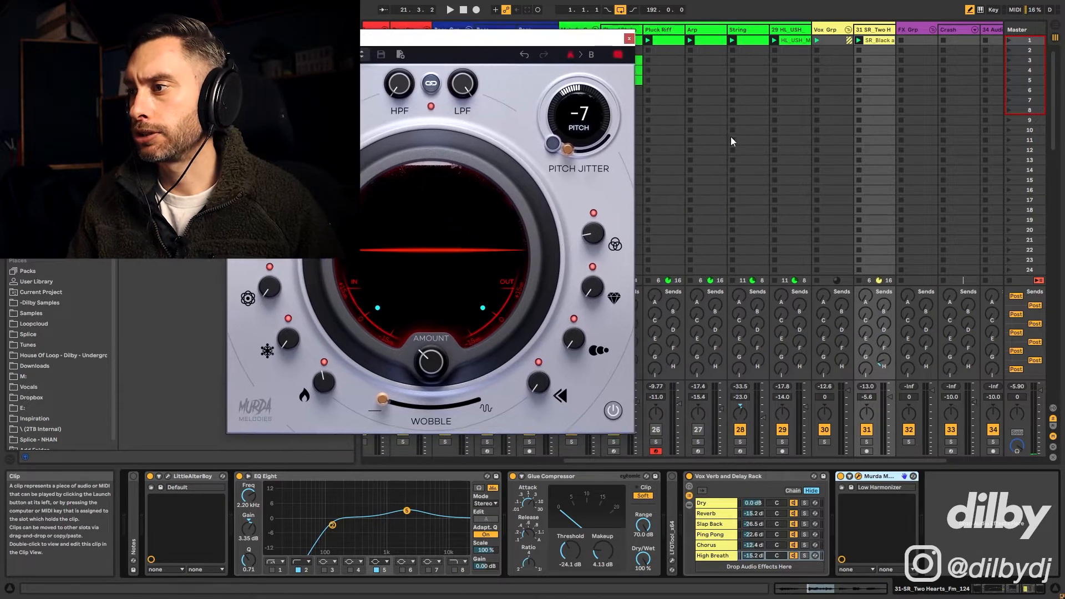
{"action": "left_click", "coordinate": [746, 73]}
{"action": "left_click_drag", "start_coordinate": [444, 42], "coordinate": [720, 82]}
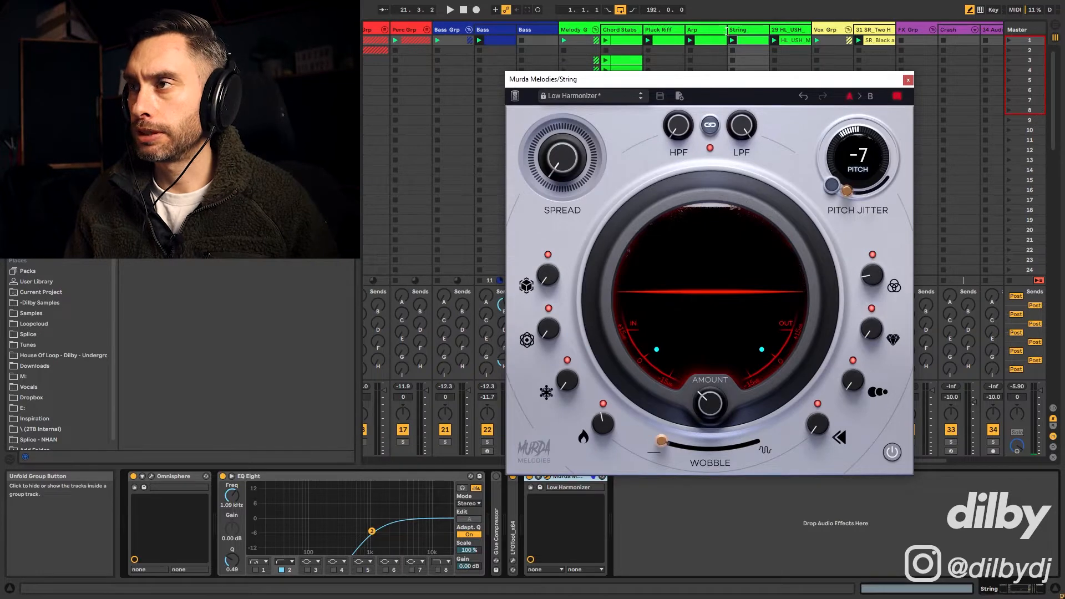
- Load the Thicka preset from the Pitch Shifted category in Murda Melodies on the String track
{"action": "left_click", "coordinate": [592, 97]}
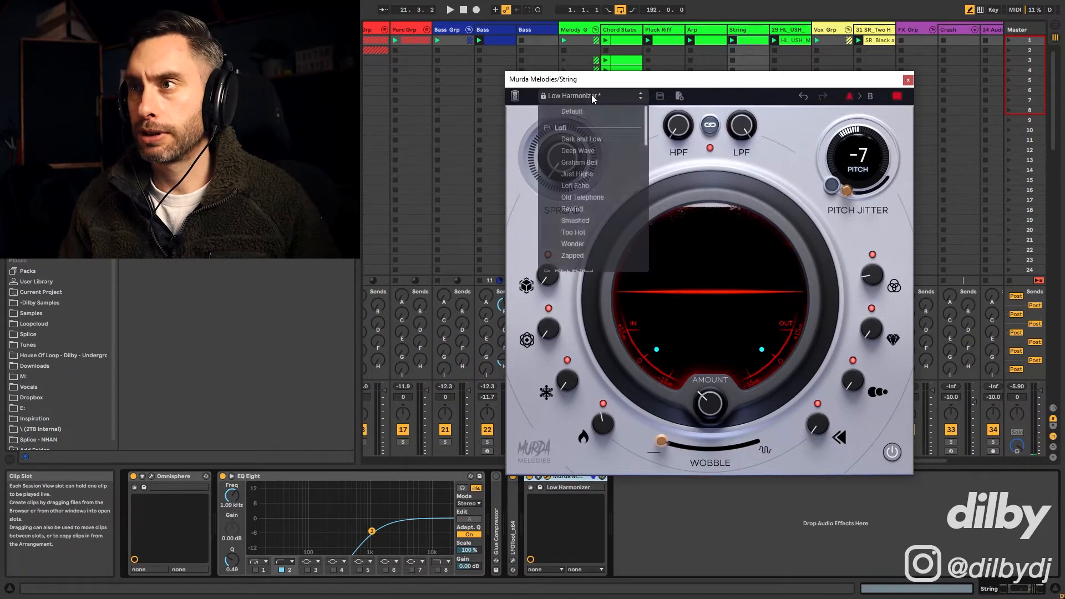
{"action": "scroll", "coordinate": [590, 189], "scroll_direction": "down", "scroll_amount": 5}
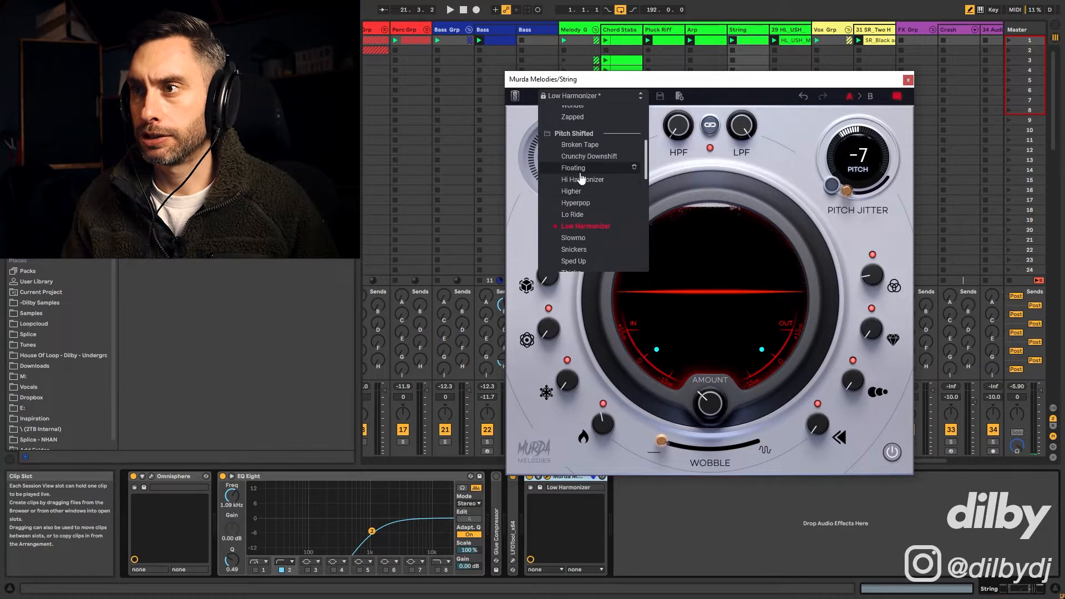
{"action": "scroll", "coordinate": [590, 191], "scroll_direction": "down", "scroll_amount": 3}
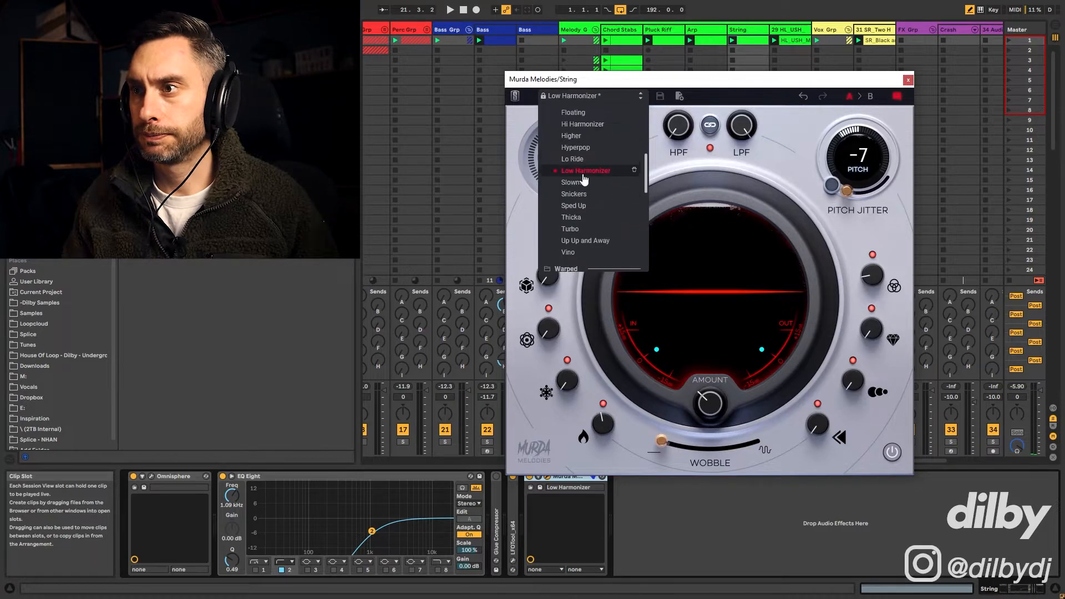
{"action": "left_click", "coordinate": [571, 217]}
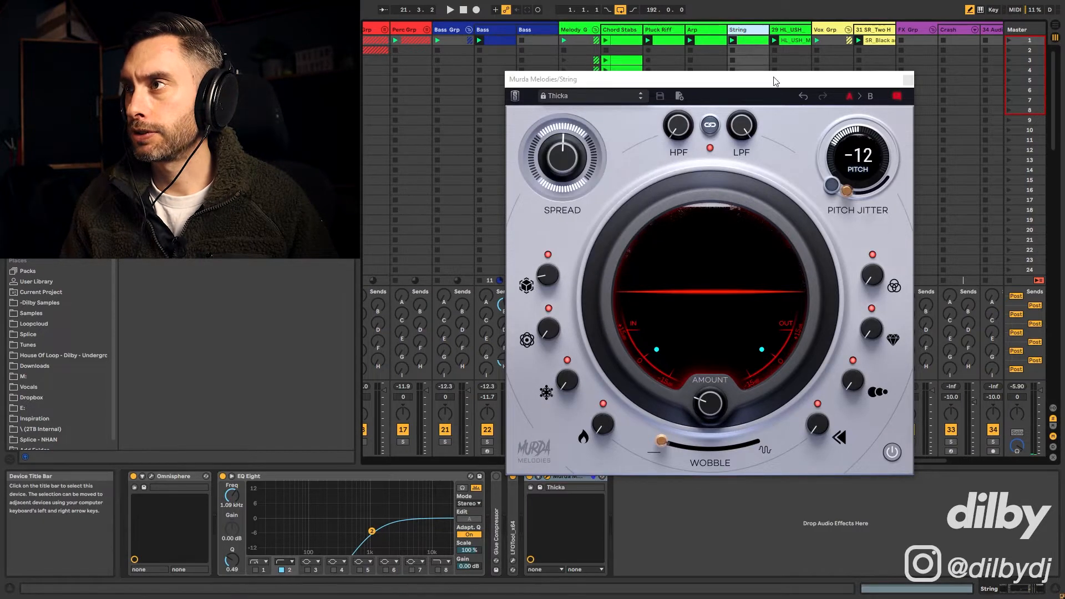
- Play the String part and raise the Murda Melodies Amount to 79%
{"action": "left_click_drag", "start_coordinate": [798, 83], "coordinate": [788, 55]}
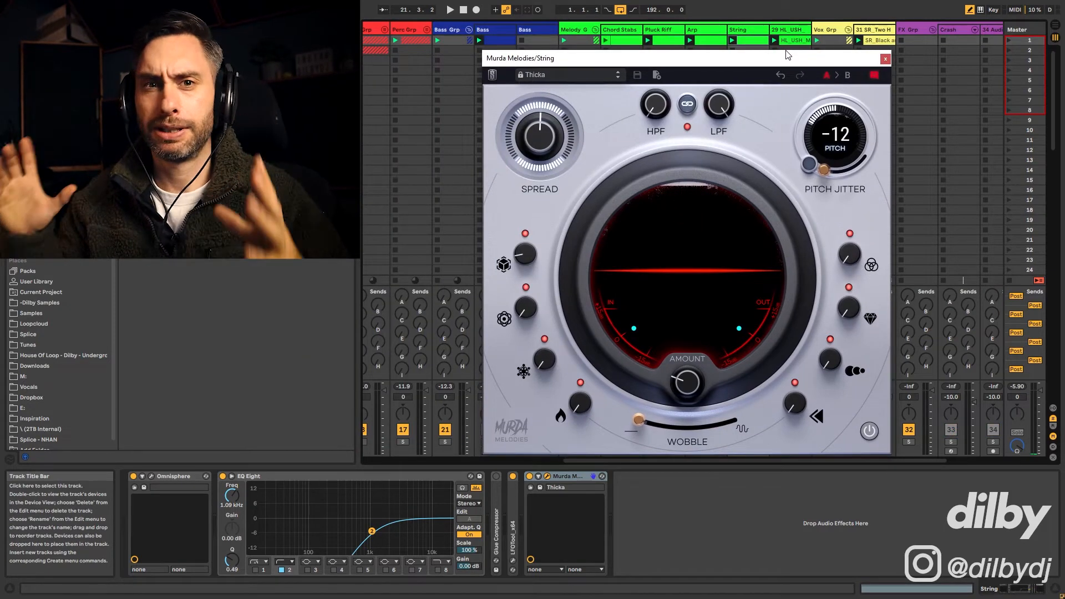
{"action": "key", "text": "space"}
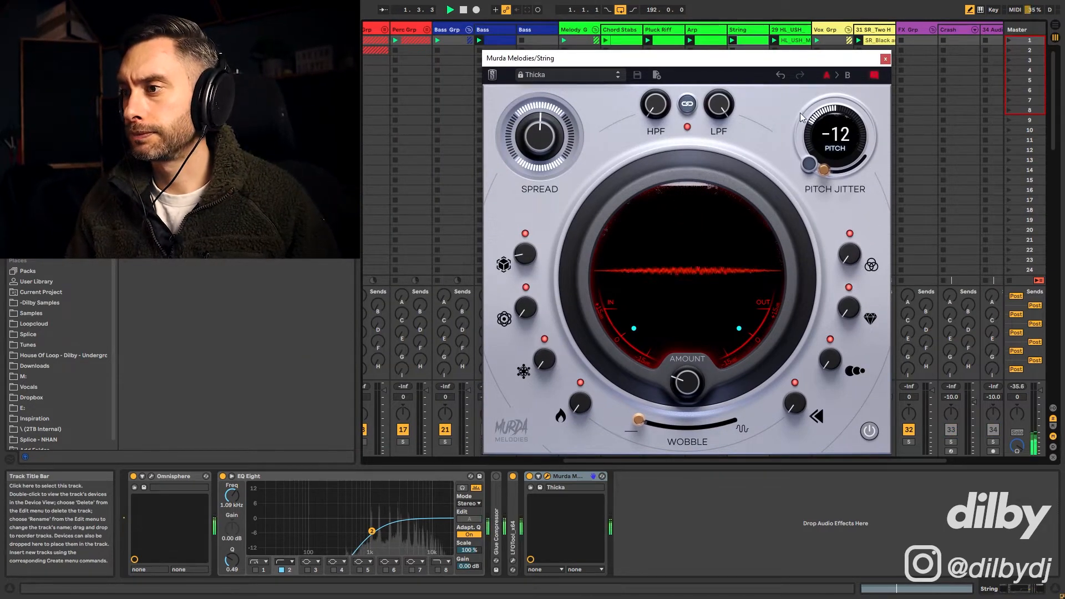
{"action": "left_click_drag", "start_coordinate": [691, 391], "coordinate": [720, 300]}
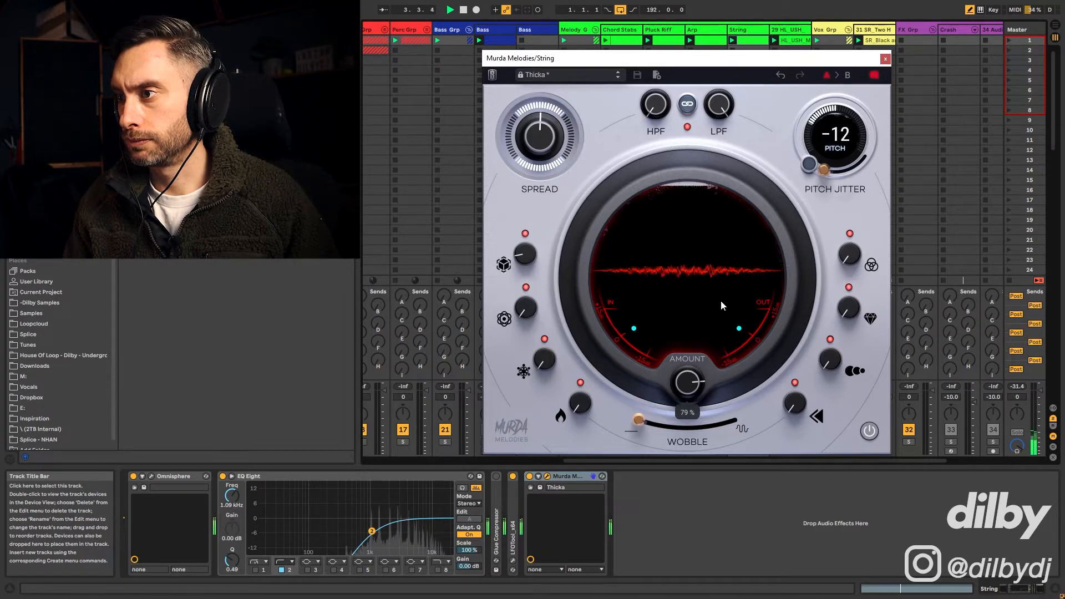
- Play the String part and step through the Turbo, Vino and Crazy Mod presets before settling on Alive
{"action": "key", "text": "space"}
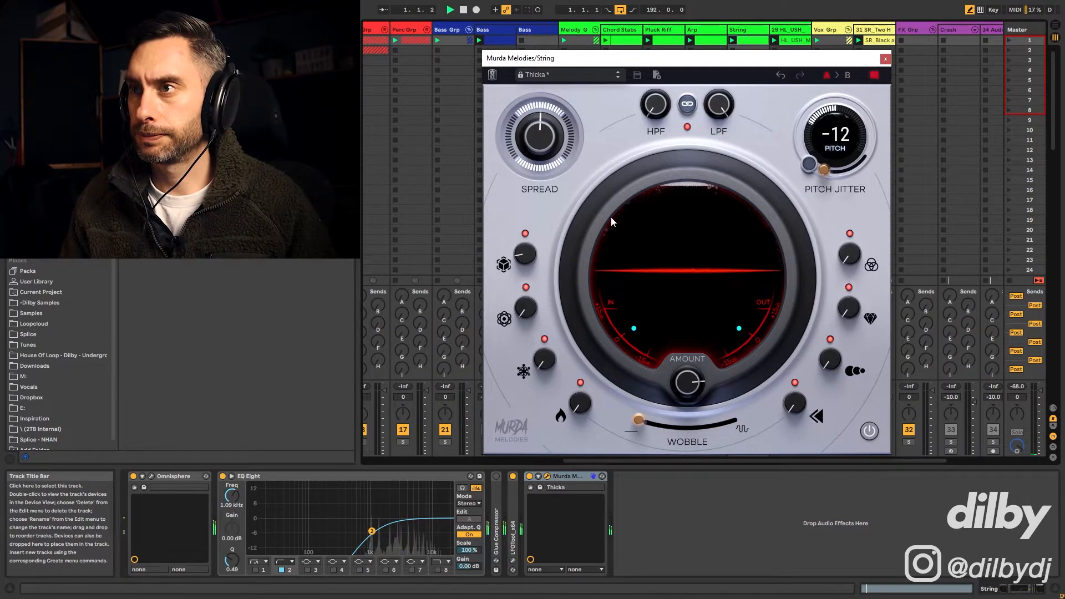
{"action": "left_click", "coordinate": [618, 78]}
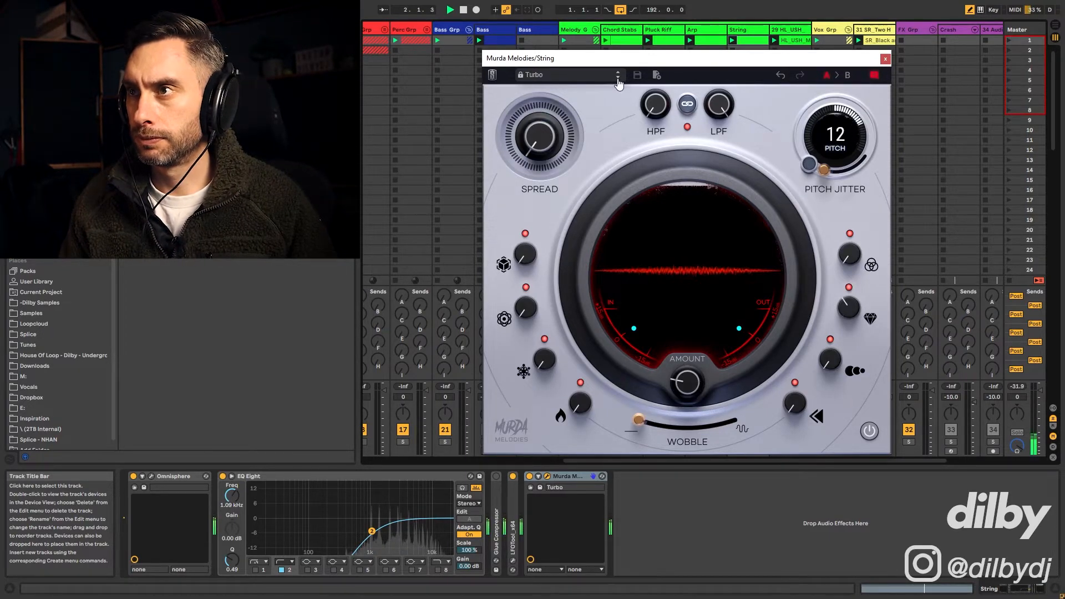
{"action": "left_click", "coordinate": [618, 79]}
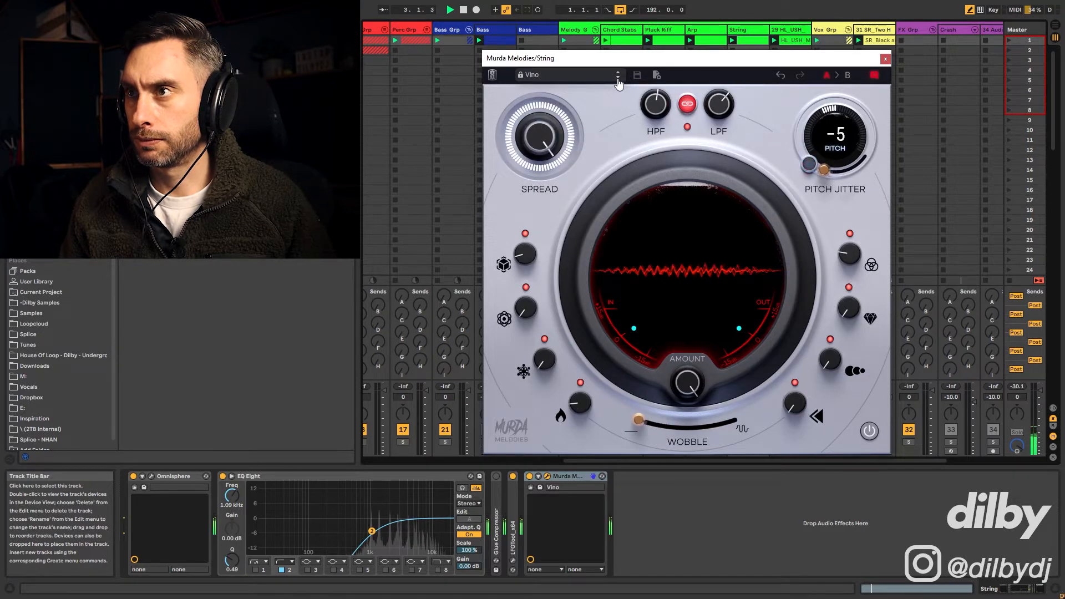
{"action": "left_click", "coordinate": [618, 78]}
{"action": "left_click", "coordinate": [618, 79]}
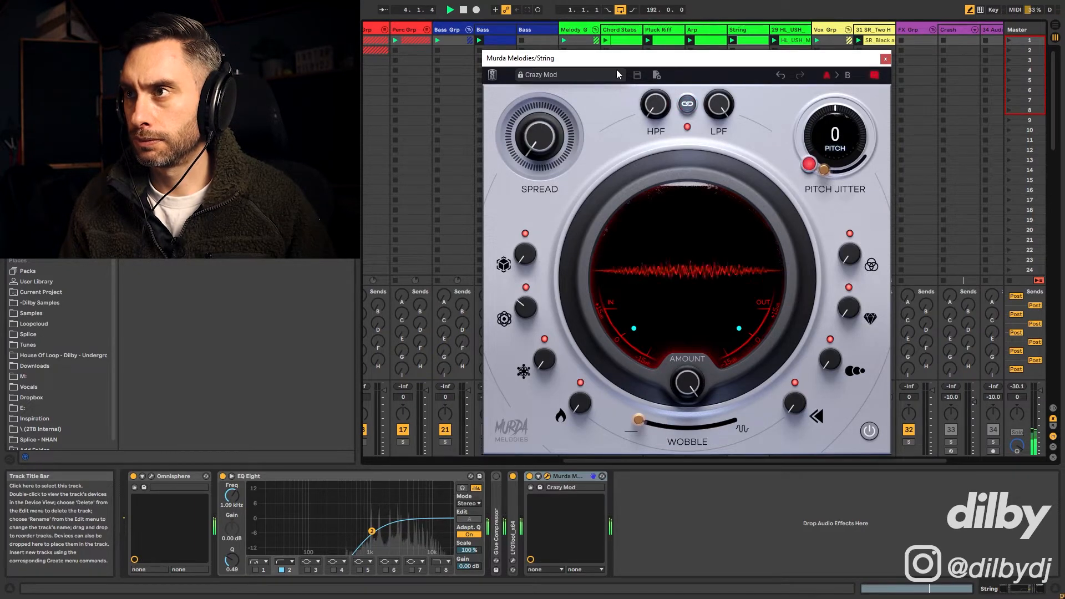
{"action": "left_click", "coordinate": [618, 72]}
- Move the Murda Melodies window clear of the lower mixer and hide the detail view
{"action": "left_click_drag", "start_coordinate": [619, 58], "coordinate": [455, 22]}
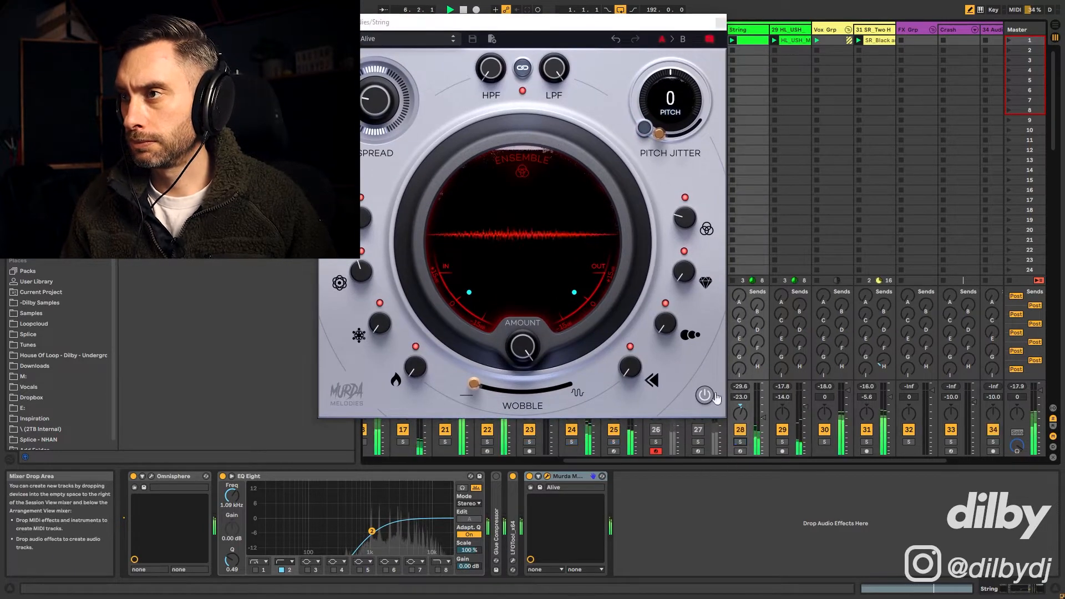
{"action": "left_click_drag", "start_coordinate": [612, 24], "coordinate": [824, 17]}
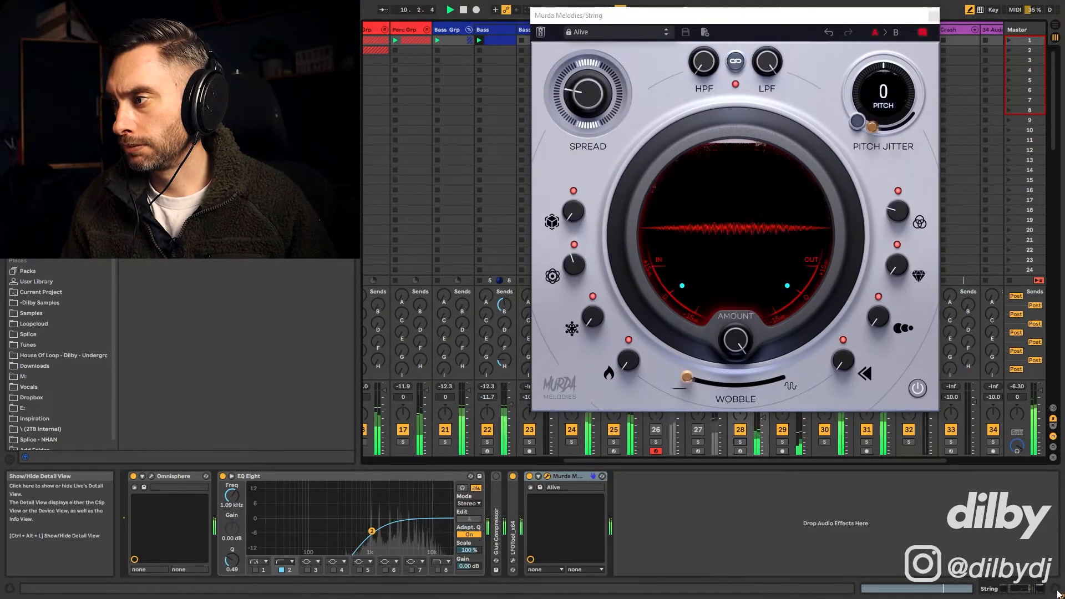
{"action": "key", "text": "ctrl+alt+l"}
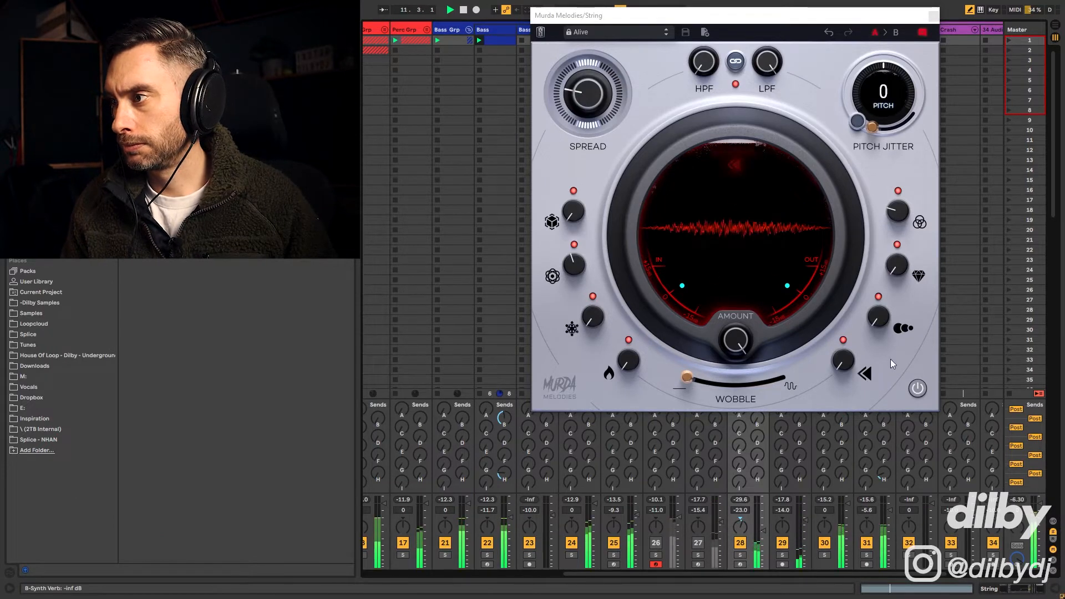
- Compare the String sound with Murda Melodies bypassed and re-enabled, and switch off vocal track 31
{"action": "left_click", "coordinate": [917, 388]}
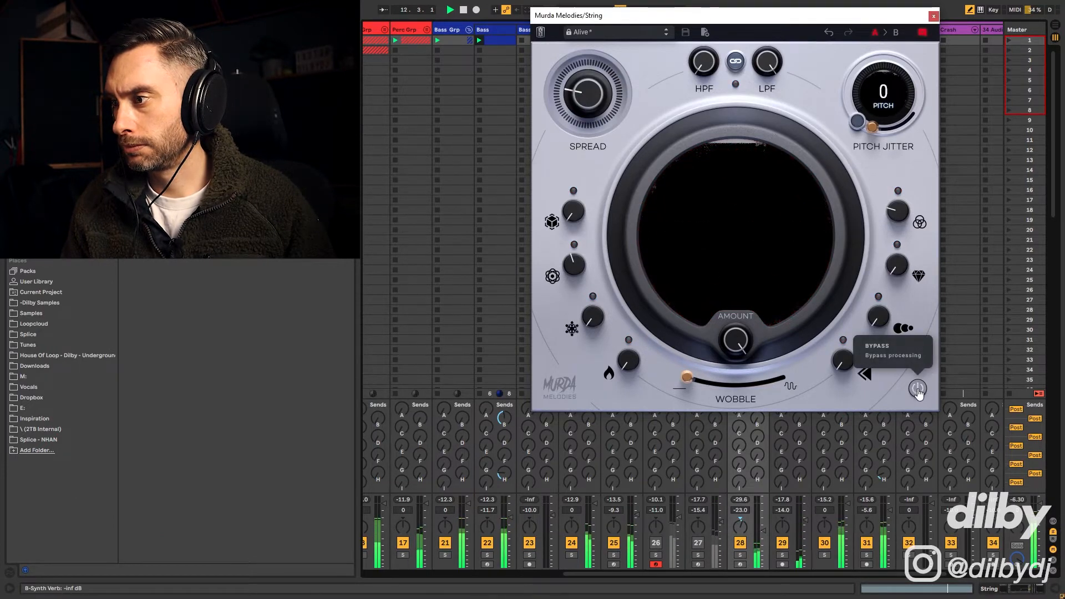
{"action": "left_click", "coordinate": [917, 388]}
{"action": "left_click", "coordinate": [866, 543]}
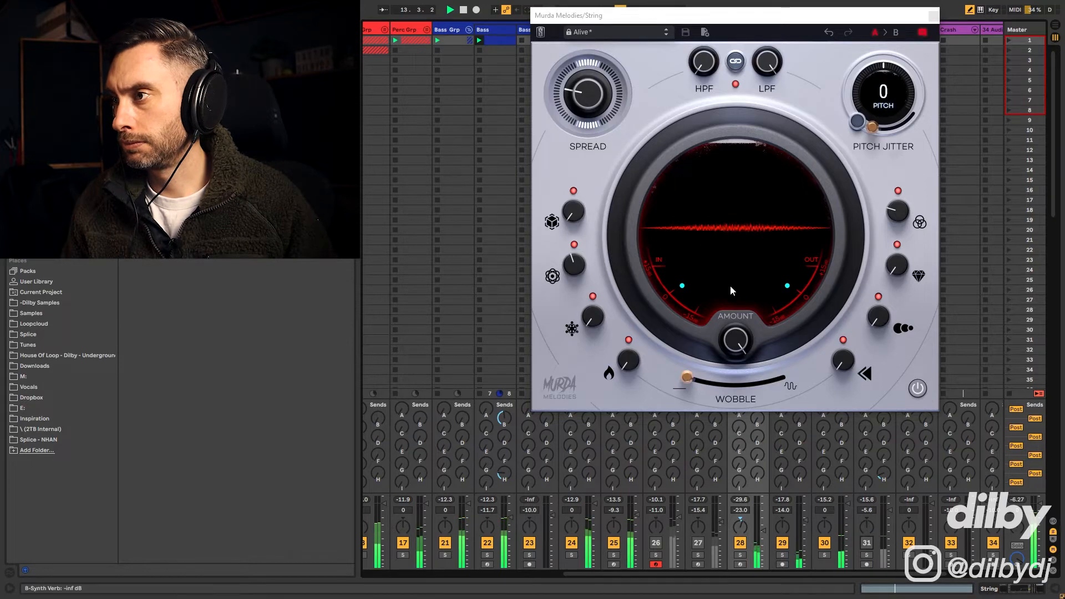
- Step through the Crazy Mod, Lifted and Narrow Spread presets to Nu Warp on the String track
{"action": "left_click", "coordinate": [665, 36]}
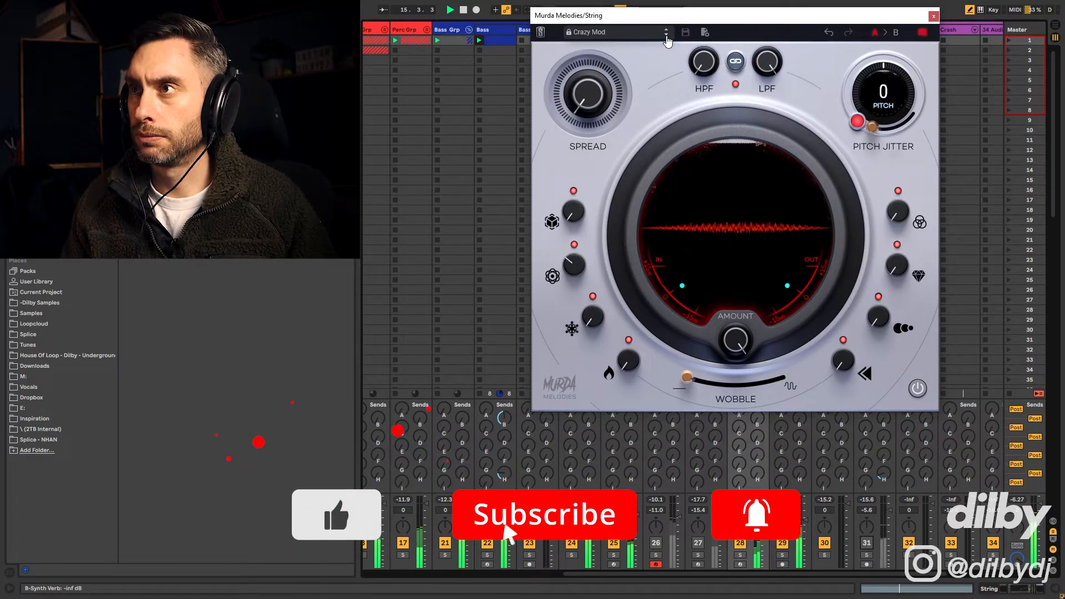
{"action": "left_click", "coordinate": [666, 36]}
{"action": "left_click", "coordinate": [666, 36]}
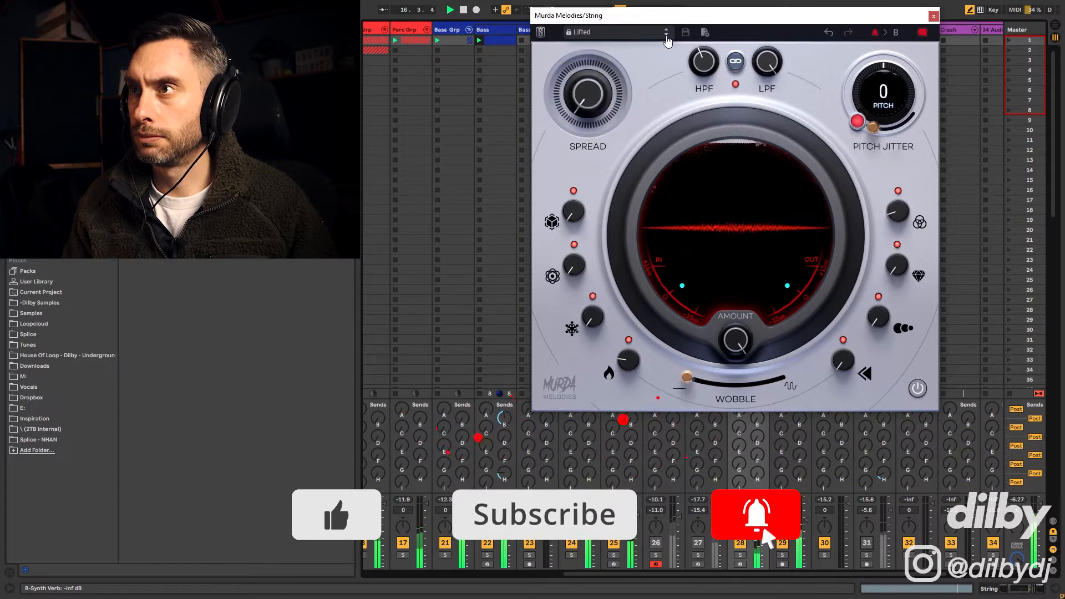
{"action": "left_click", "coordinate": [666, 36]}
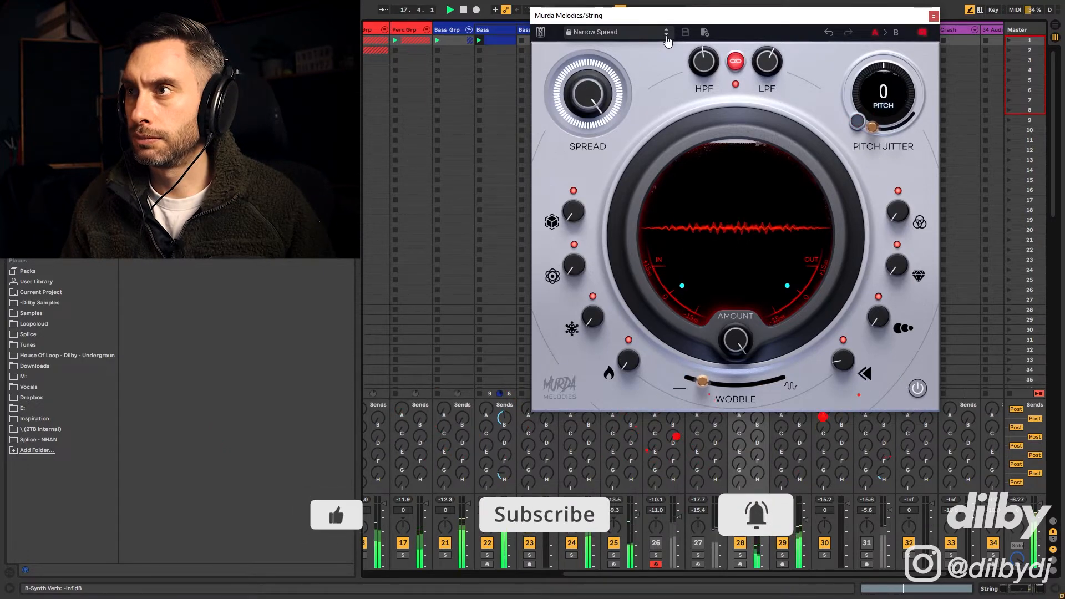
{"action": "left_click", "coordinate": [666, 36]}
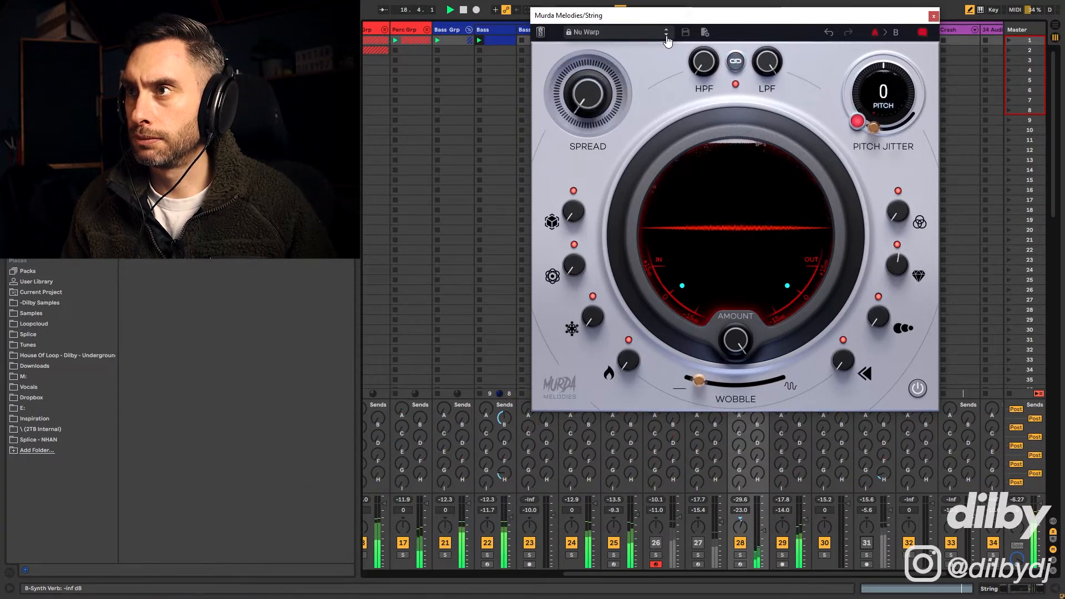
- Load the Wicked preset and step onward through Wobbler to Crystal Space
{"action": "left_click", "coordinate": [623, 32]}
{"action": "scroll", "coordinate": [610, 150], "scroll_direction": "down", "scroll_amount": 5}
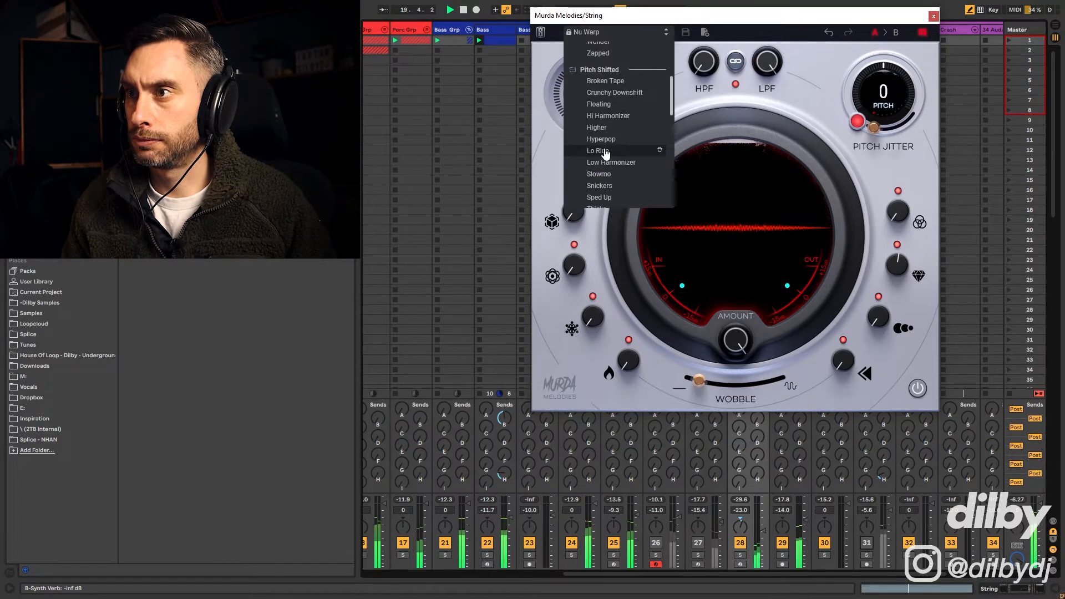
{"action": "scroll", "coordinate": [616, 153], "scroll_direction": "down", "scroll_amount": 3}
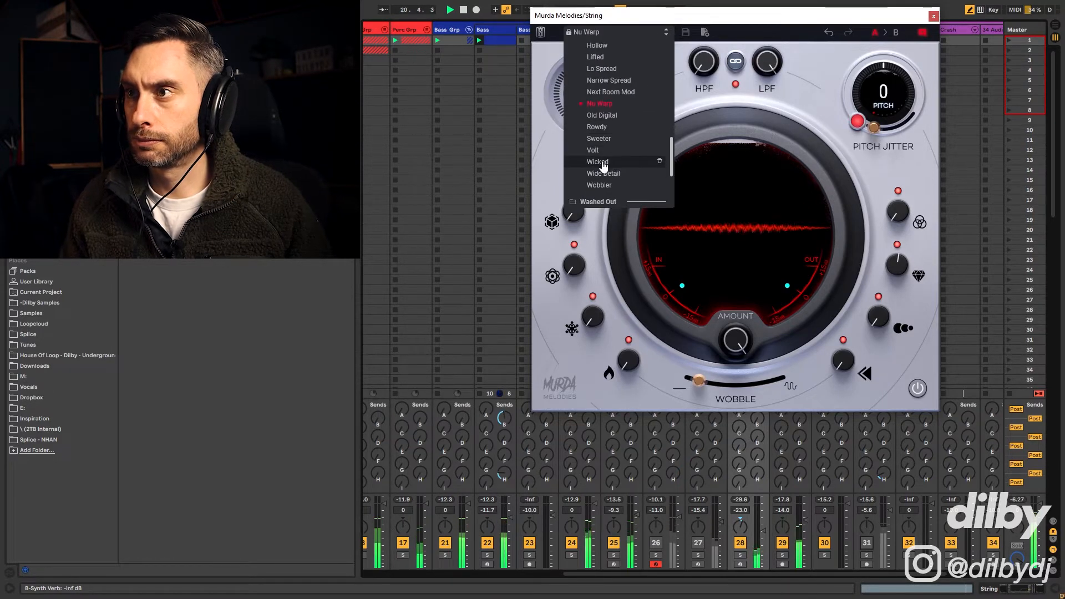
{"action": "left_click", "coordinate": [608, 166]}
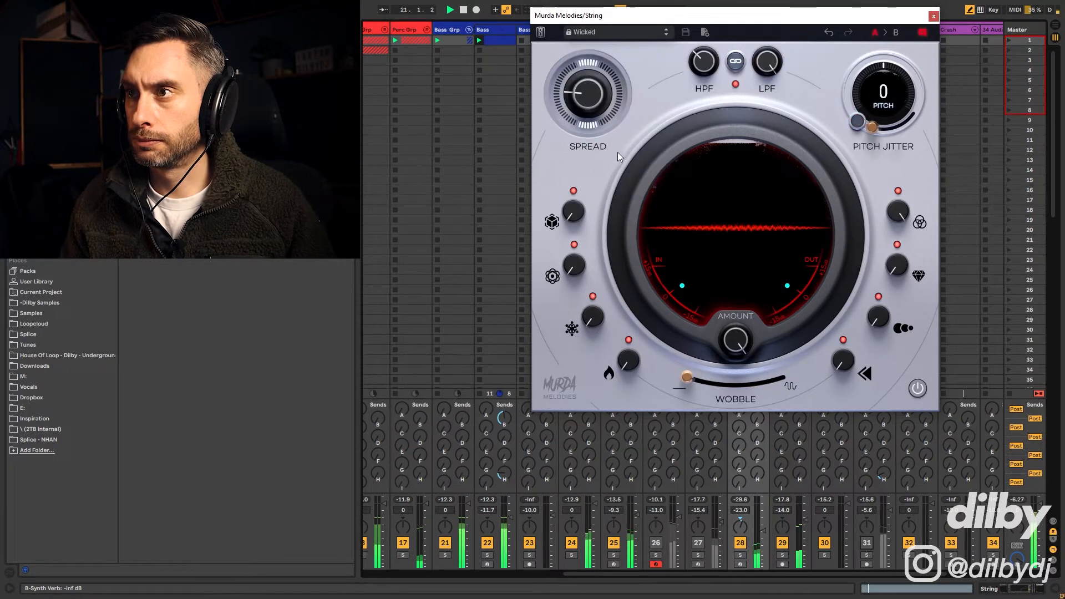
{"action": "left_click", "coordinate": [666, 36]}
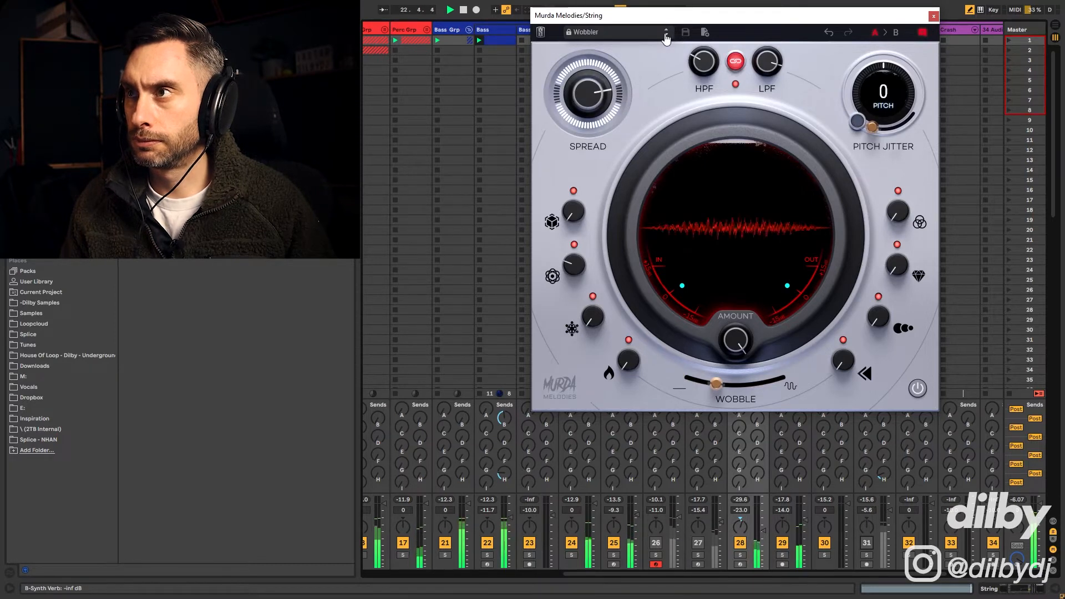
{"action": "left_click", "coordinate": [666, 36]}
{"action": "left_click", "coordinate": [666, 36]}
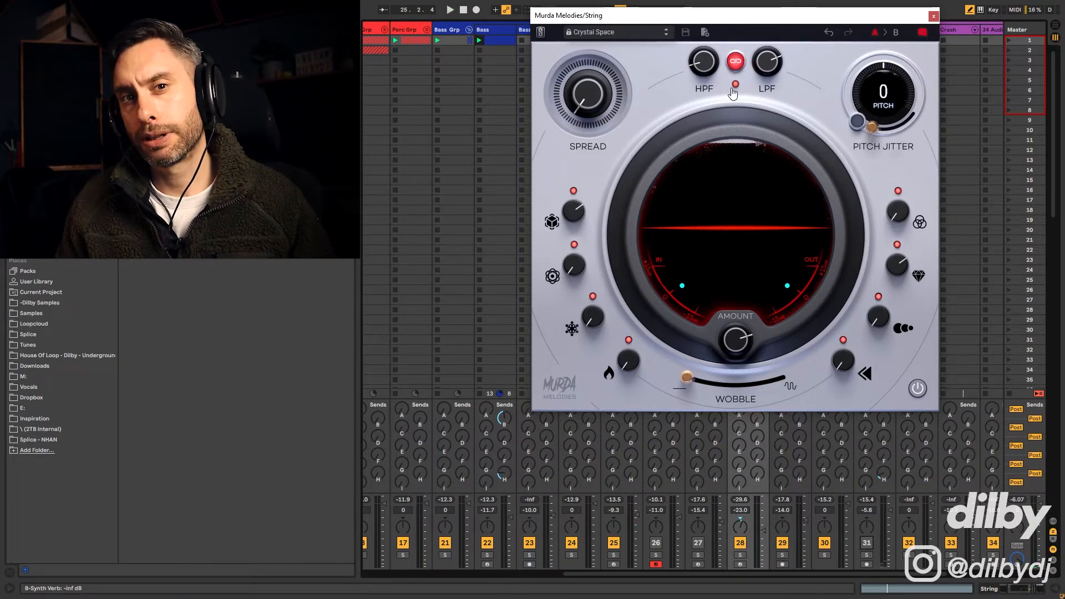
- Load the Underwater preset from the Washed Out category and audition it with the loop playing
{"action": "left_click", "coordinate": [636, 33]}
{"action": "scroll", "coordinate": [617, 158], "scroll_direction": "down", "scroll_amount": 10}
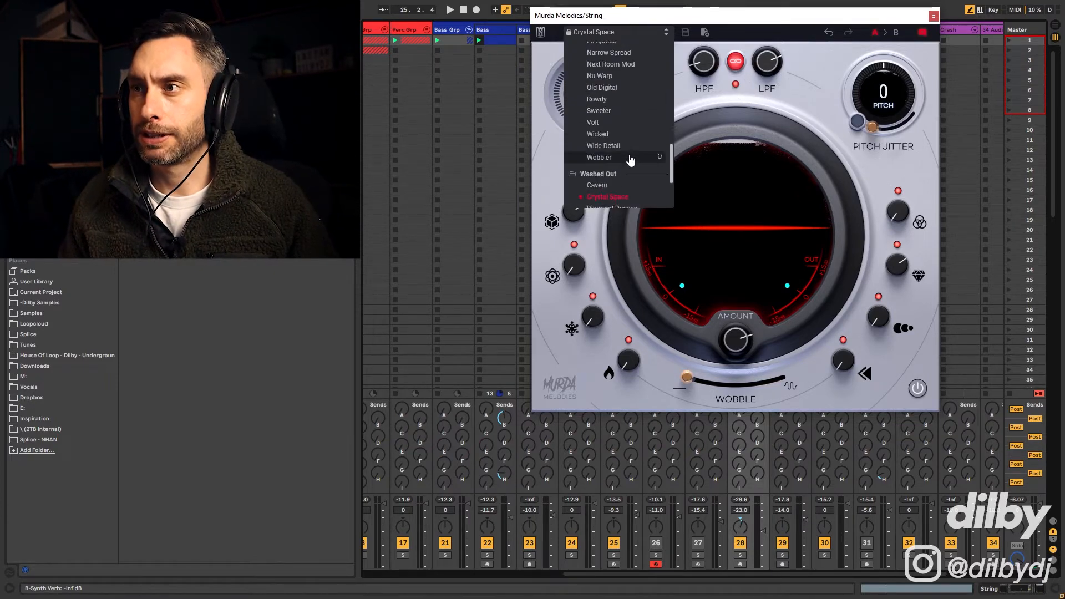
{"action": "left_click", "coordinate": [603, 202]}
{"action": "key", "text": "space"}
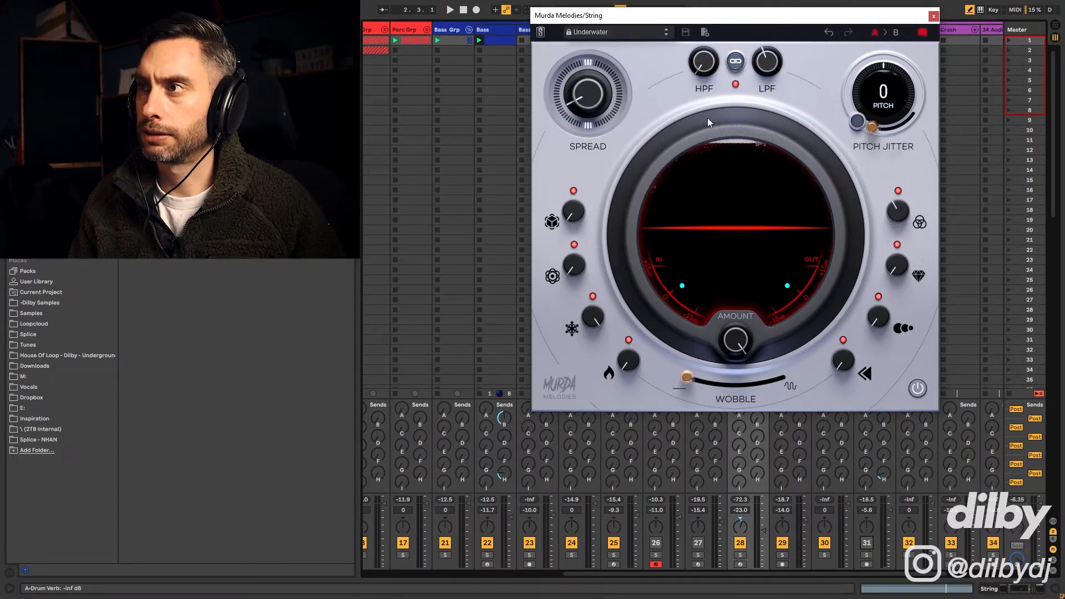
{"action": "key", "text": "space"}
{"action": "key", "text": "space"}
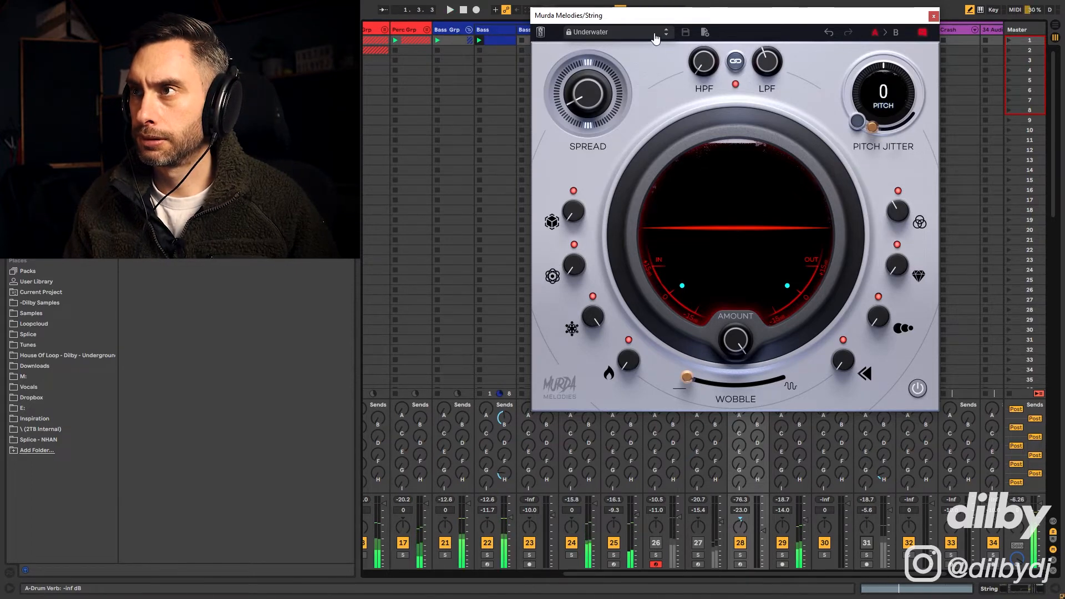
- Load the Dark and Low preset from the Lofi category and restart playback
{"action": "left_click", "coordinate": [655, 37]}
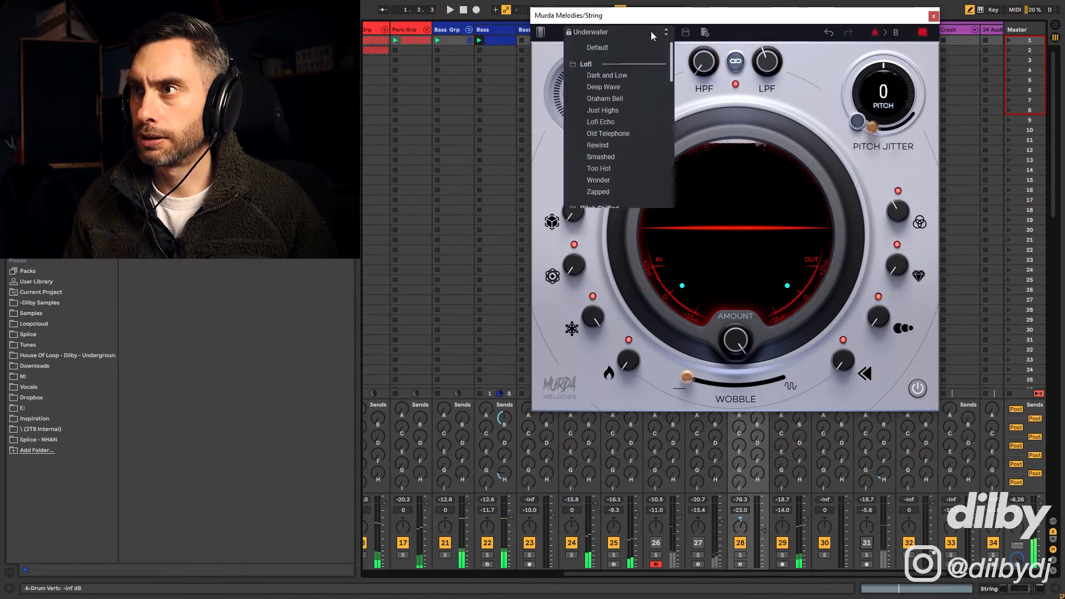
{"action": "left_click", "coordinate": [607, 75]}
{"action": "key", "text": "space"}
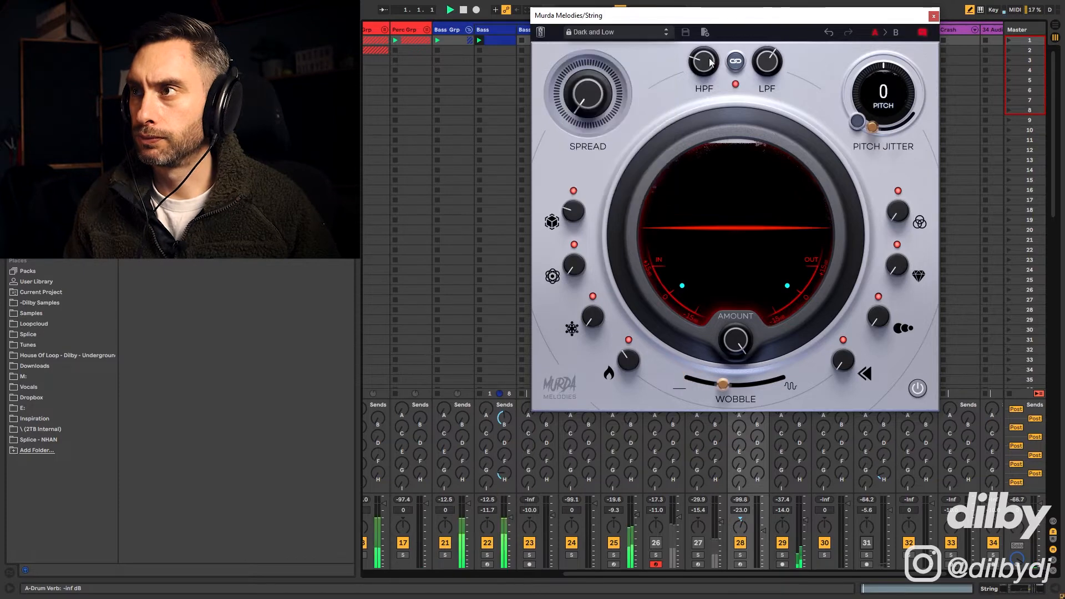
- Step through Deep Wave, Graham Bell and Just Highs to Lofi Echo, lowering Graham Bell's Amount to 0% on the way
{"action": "left_click", "coordinate": [666, 35]}
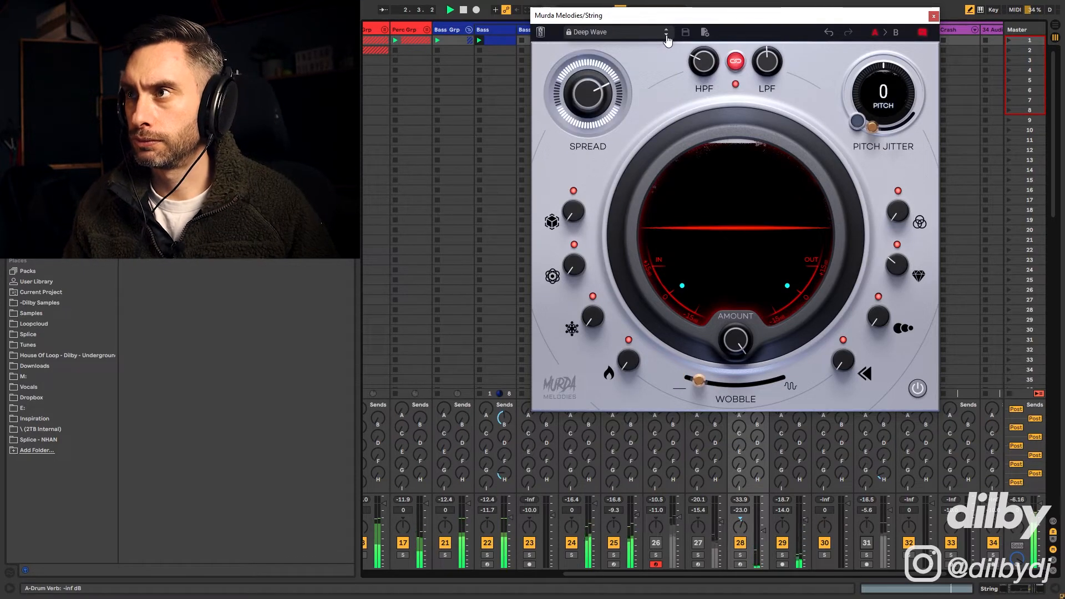
{"action": "left_click", "coordinate": [666, 36]}
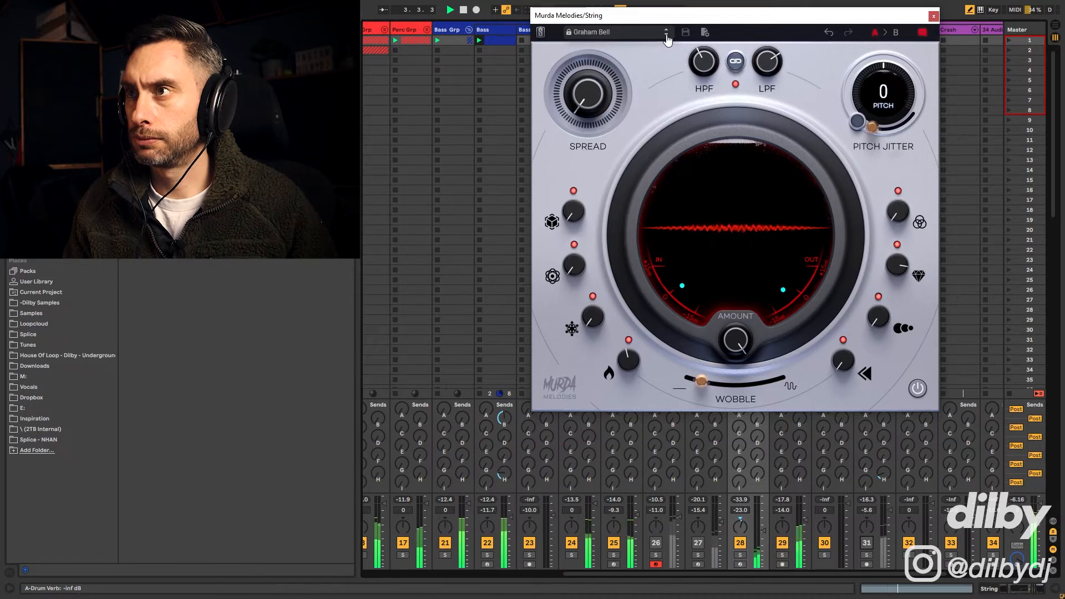
{"action": "left_click_drag", "start_coordinate": [735, 340], "coordinate": [735, 366]}
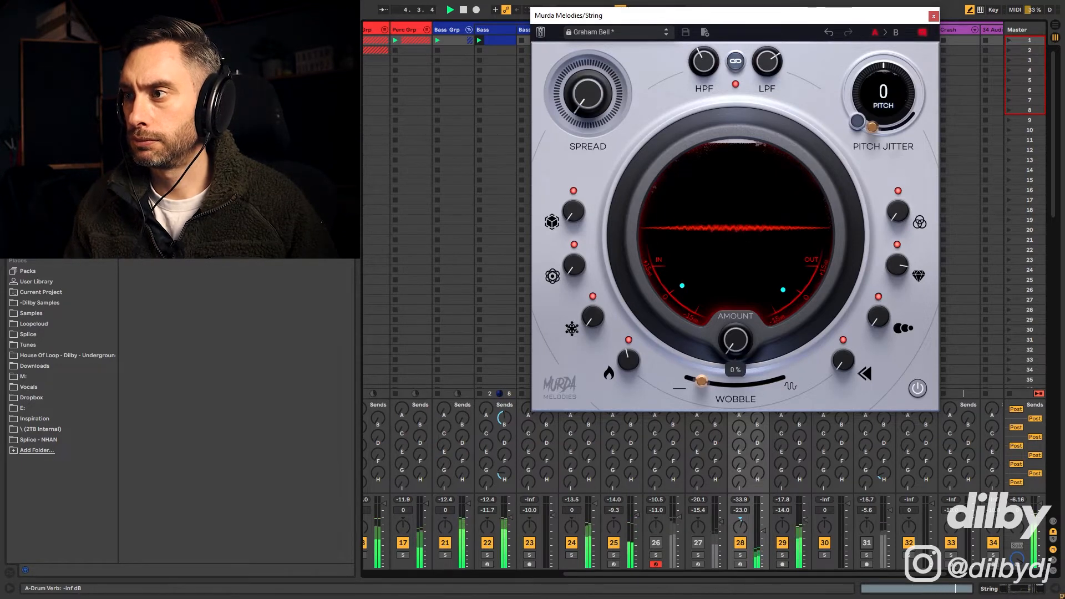
{"action": "left_click", "coordinate": [666, 37]}
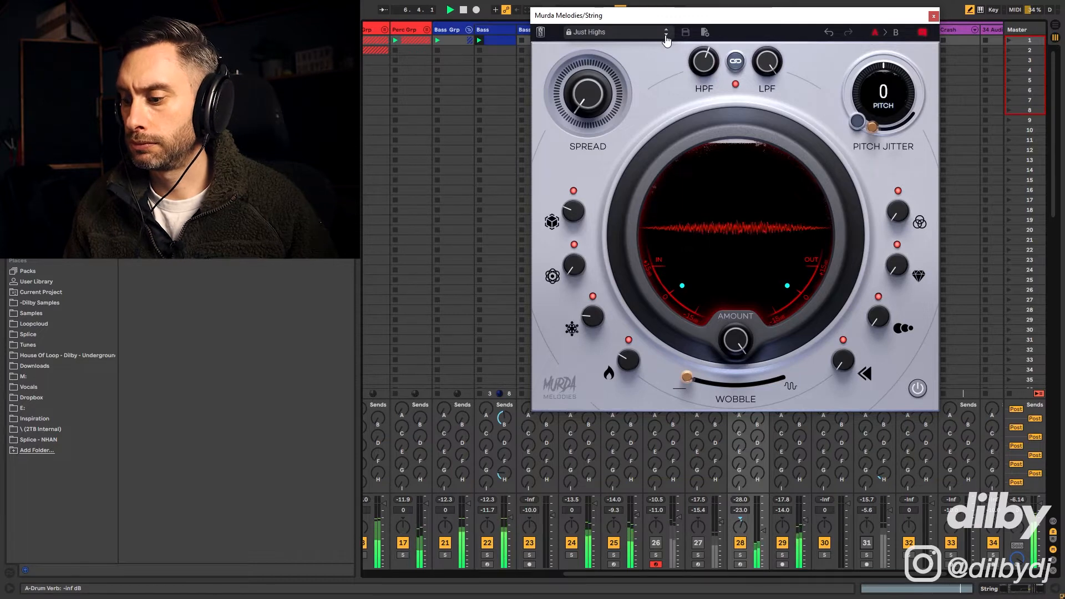
{"action": "left_click", "coordinate": [666, 37]}
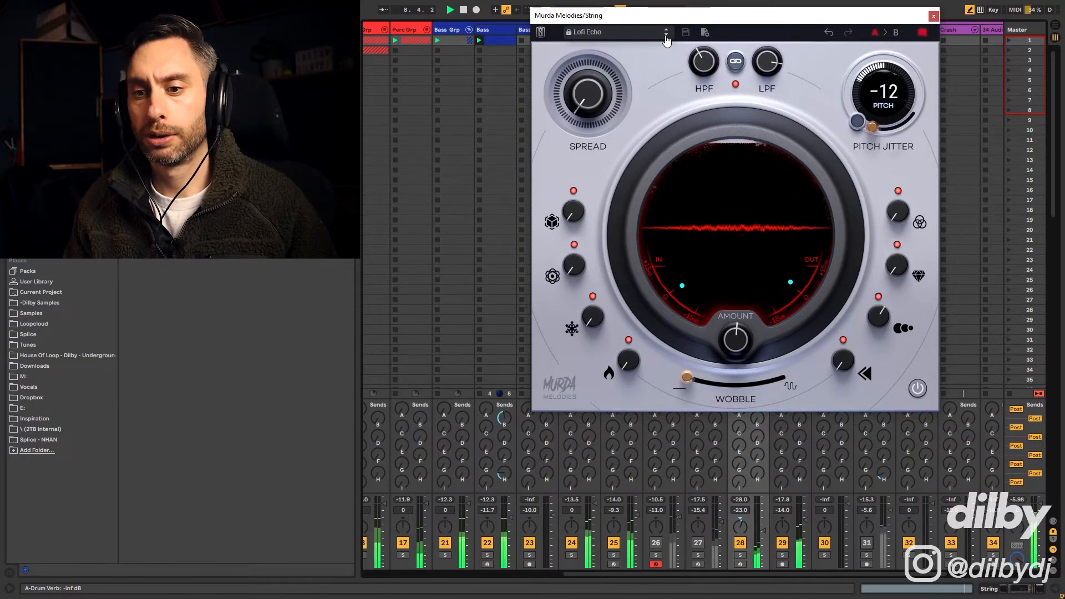
- Enable Pitch Jitter on the Lofi Echo preset, raise the jitter amount, and set Wobble to 58%
{"action": "left_click_drag", "start_coordinate": [695, 19], "coordinate": [652, 35]}
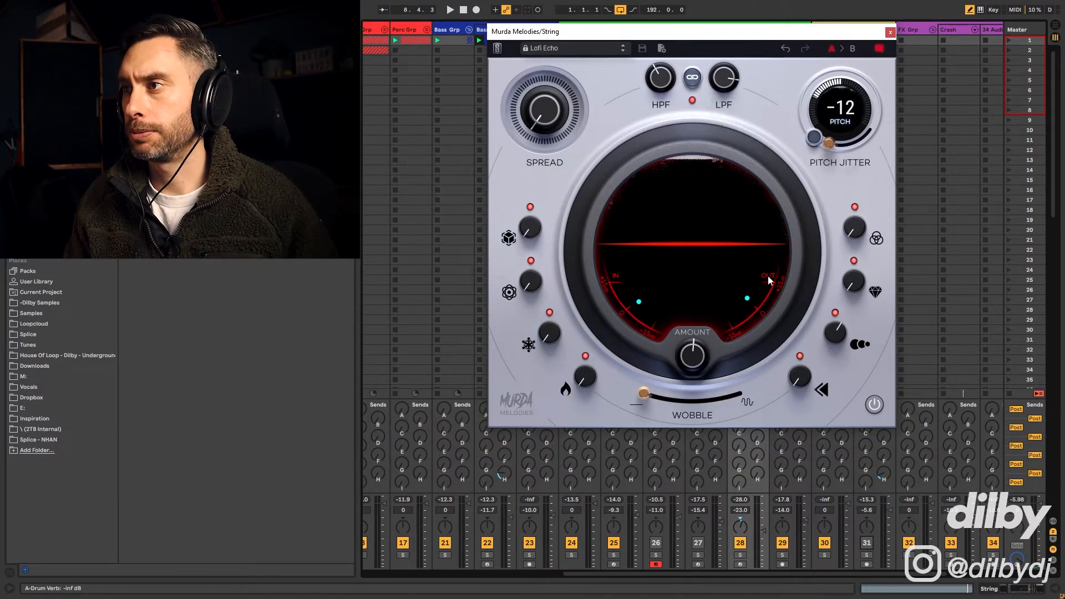
{"action": "left_click", "coordinate": [814, 139]}
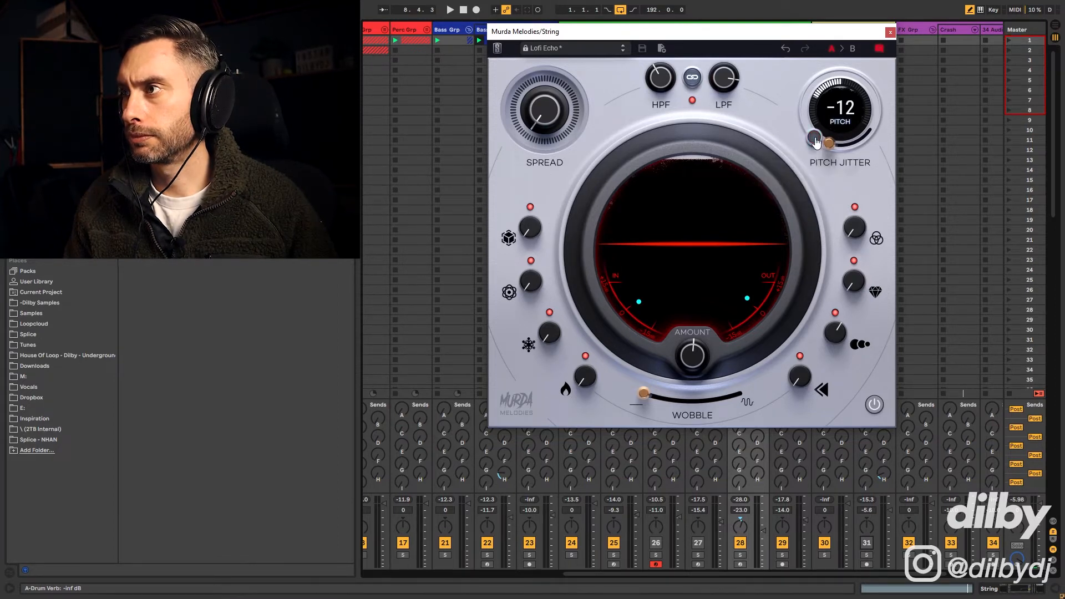
{"action": "left_click_drag", "start_coordinate": [826, 144], "coordinate": [848, 145]}
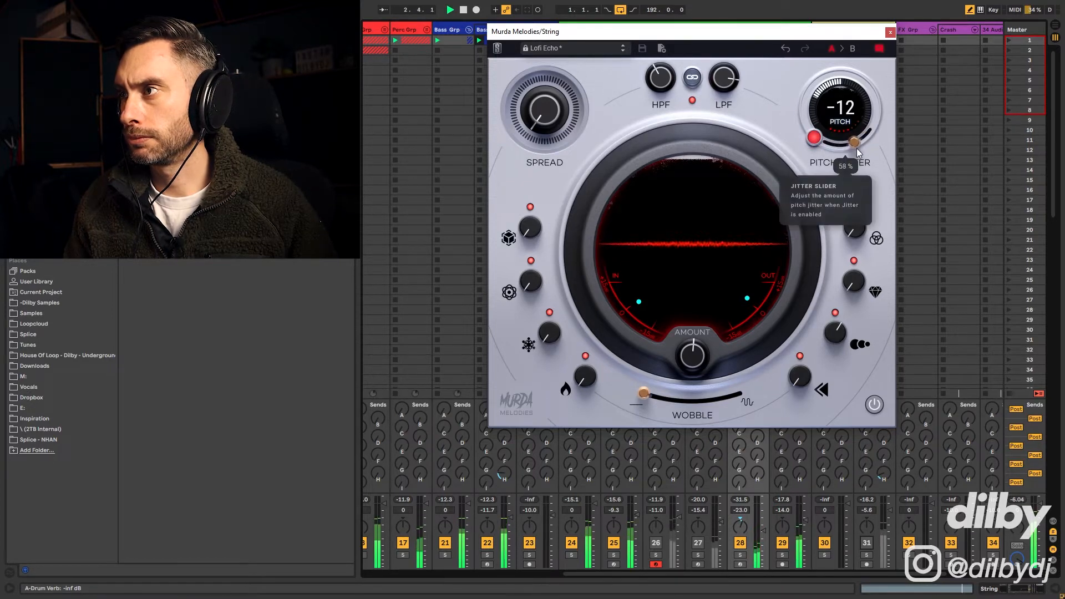
{"action": "left_click_drag", "start_coordinate": [649, 395], "coordinate": [707, 401]}
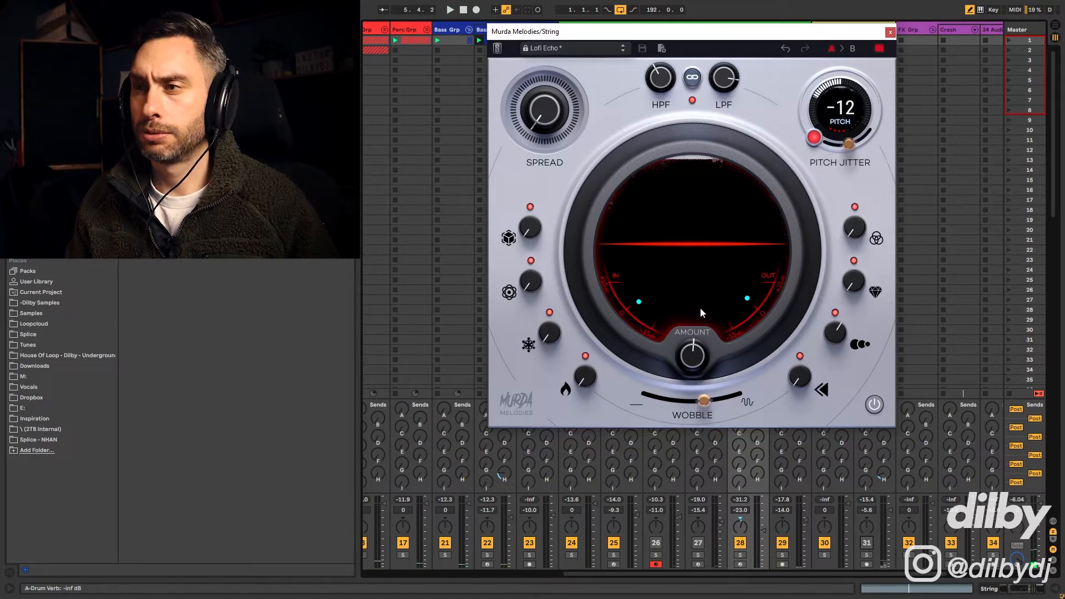
{"action": "left_click", "coordinate": [704, 399]}
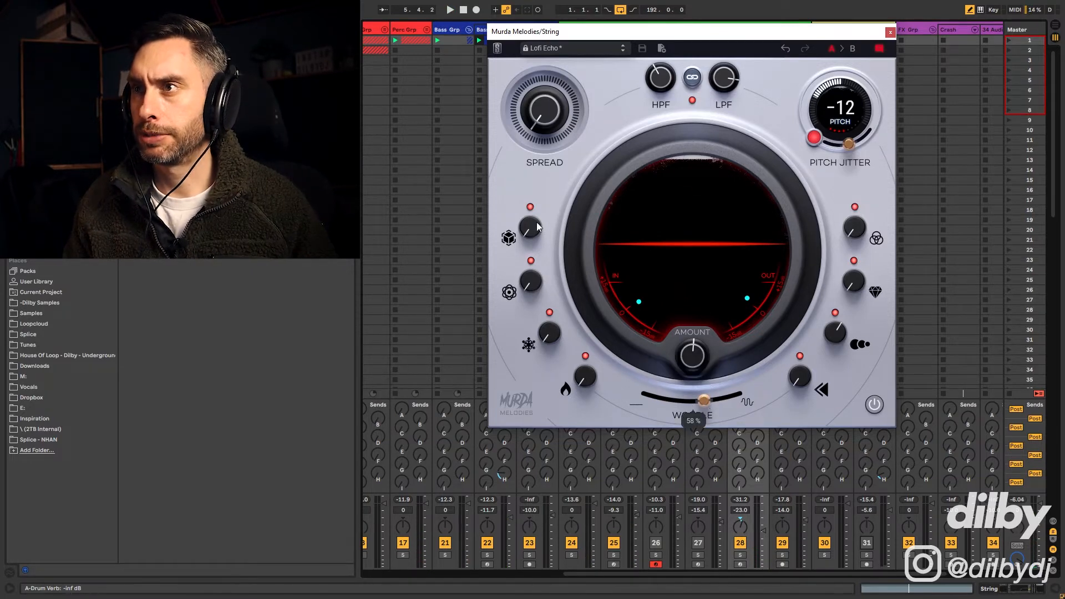
- Step past Old Telephone to the Rewind preset and play the loop with it
{"action": "scroll", "coordinate": [587, 49], "scroll_direction": "down", "scroll_amount": 1}
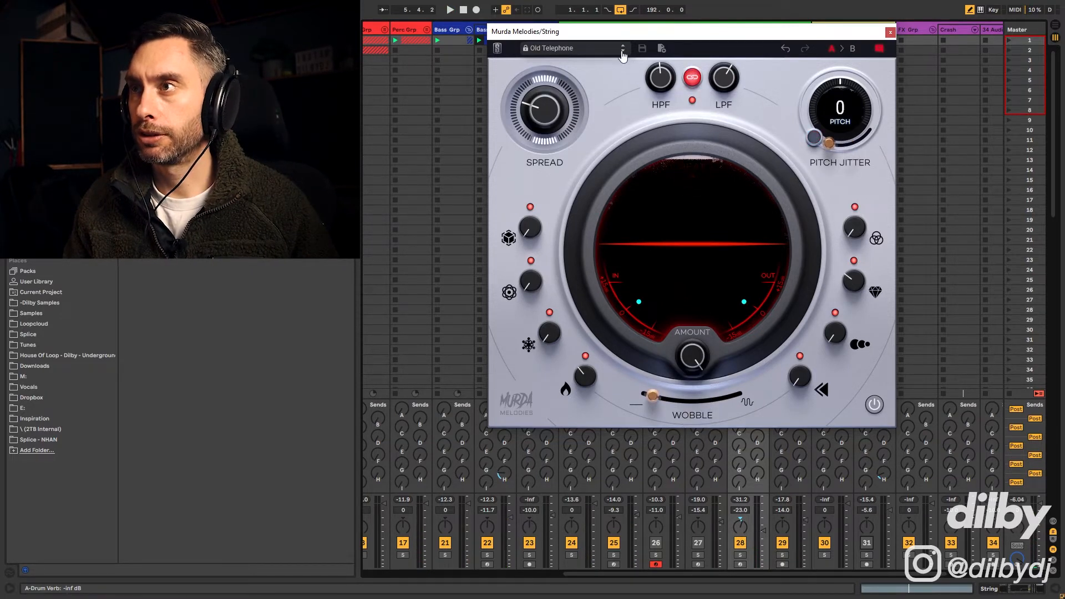
{"action": "left_click", "coordinate": [623, 51]}
{"action": "key", "text": "space"}
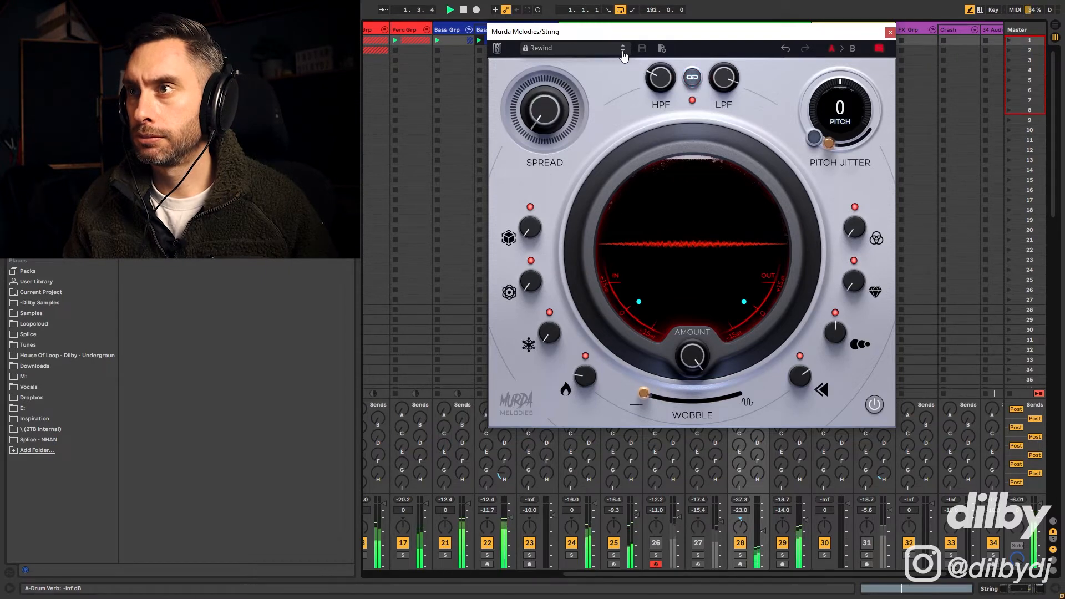
- Step the String track's effect through the Too Hot preset to Wonder and close its window
{"action": "left_click", "coordinate": [623, 52]}
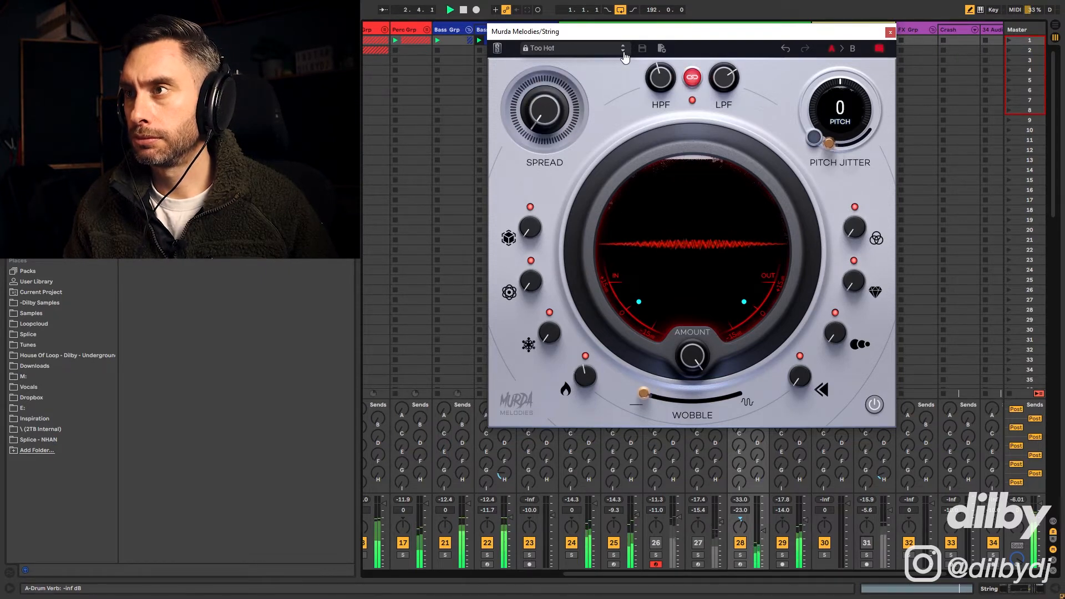
{"action": "left_click", "coordinate": [624, 54]}
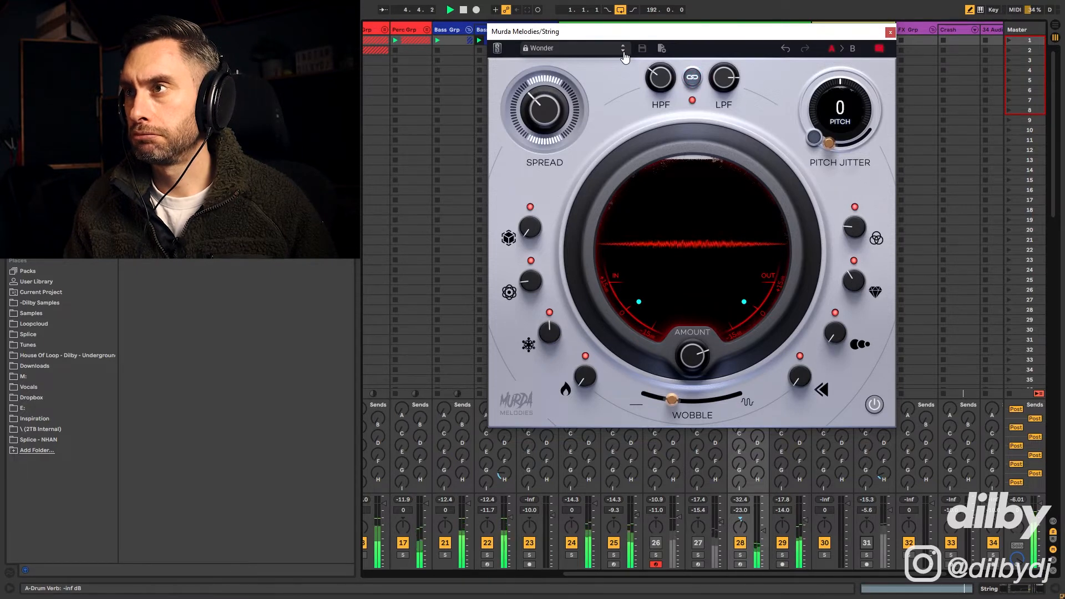
{"action": "left_click", "coordinate": [890, 32]}
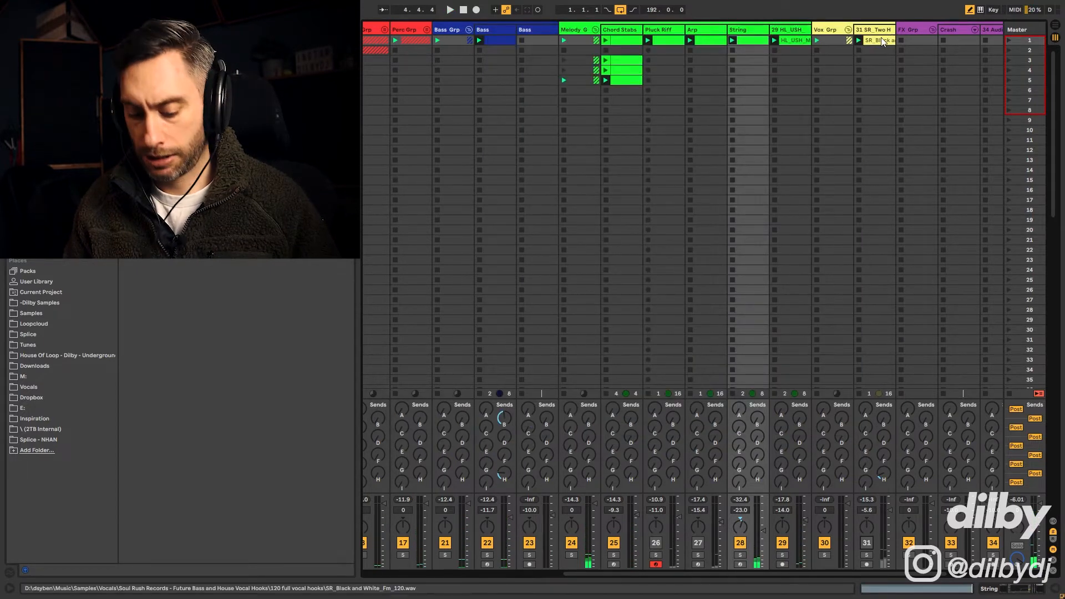
- Show the device chain, select the Arp track and open its Murda Melodies effect
{"action": "left_click", "coordinate": [1056, 588]}
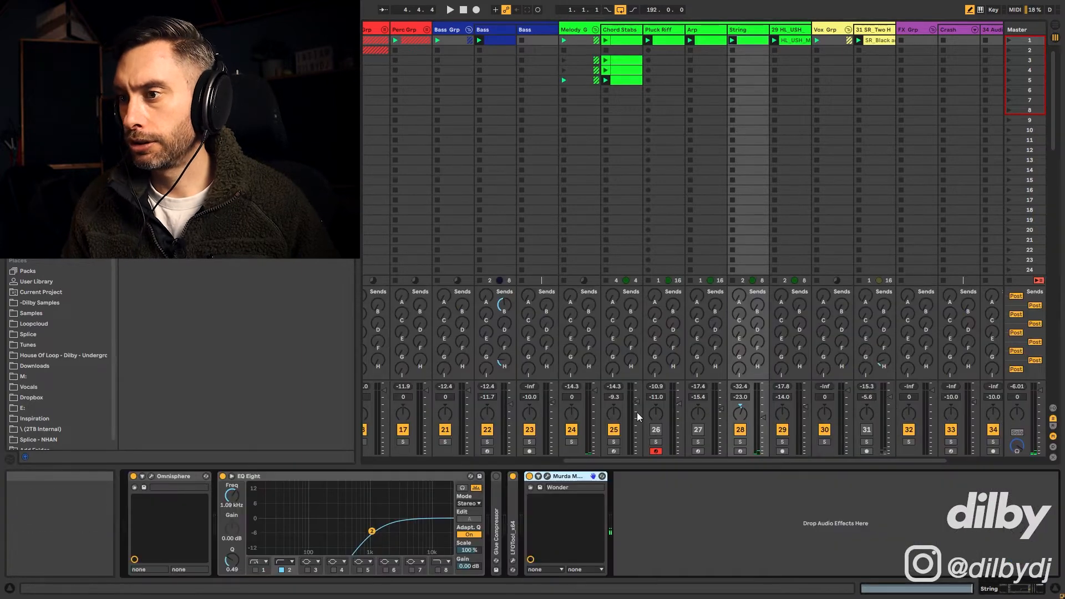
{"action": "key", "text": "Left"}
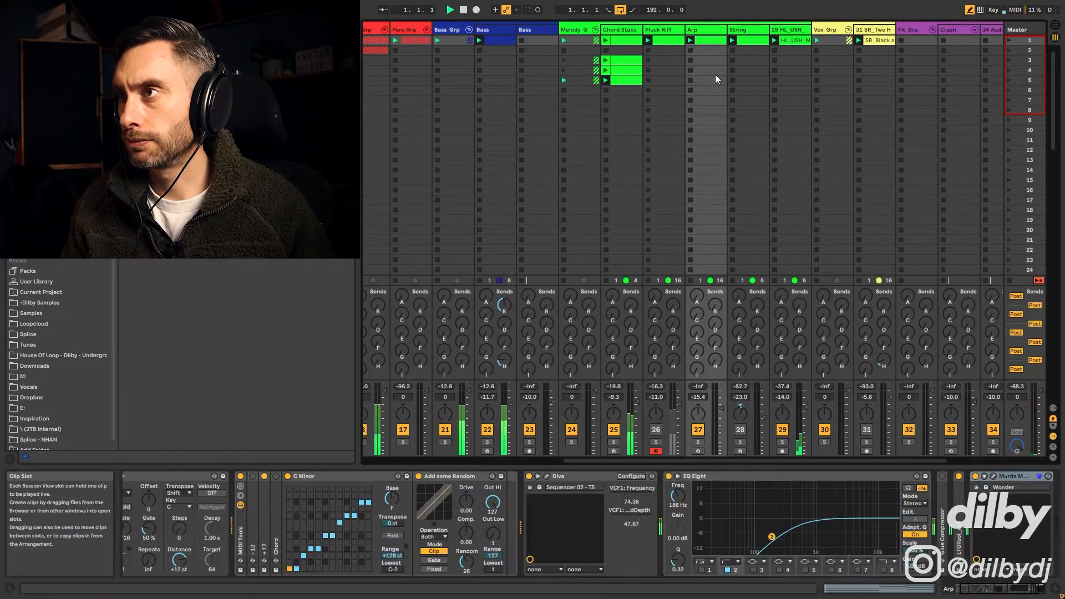
{"action": "left_click", "coordinate": [993, 476]}
- Load the Dark and Low preset on the Arp and step through Deep Wave to Graham Bell
{"action": "left_click", "coordinate": [599, 49]}
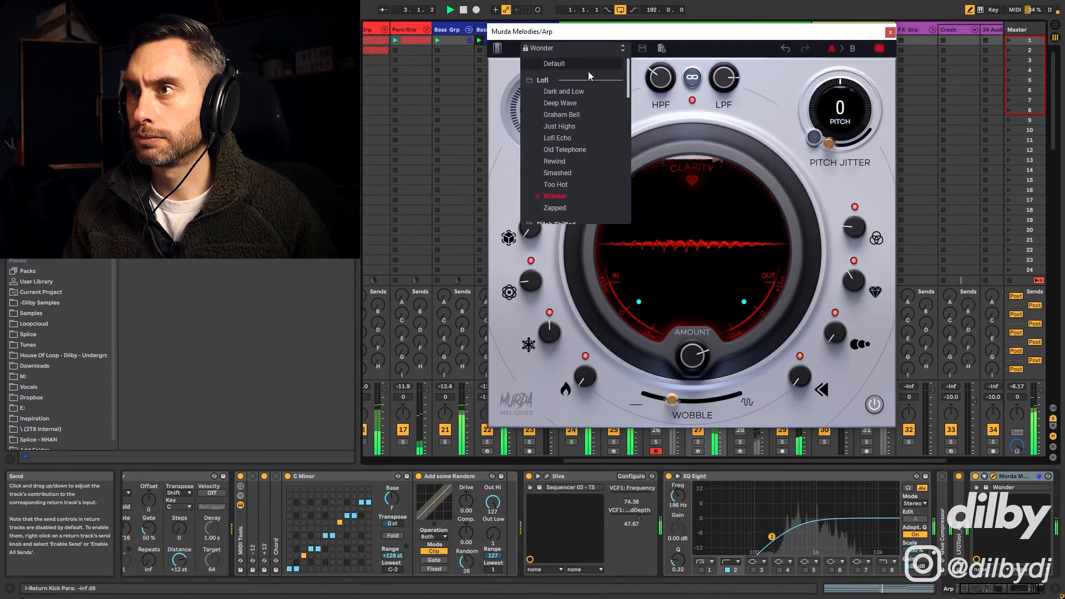
{"action": "left_click", "coordinate": [577, 90]}
{"action": "left_click", "coordinate": [626, 54]}
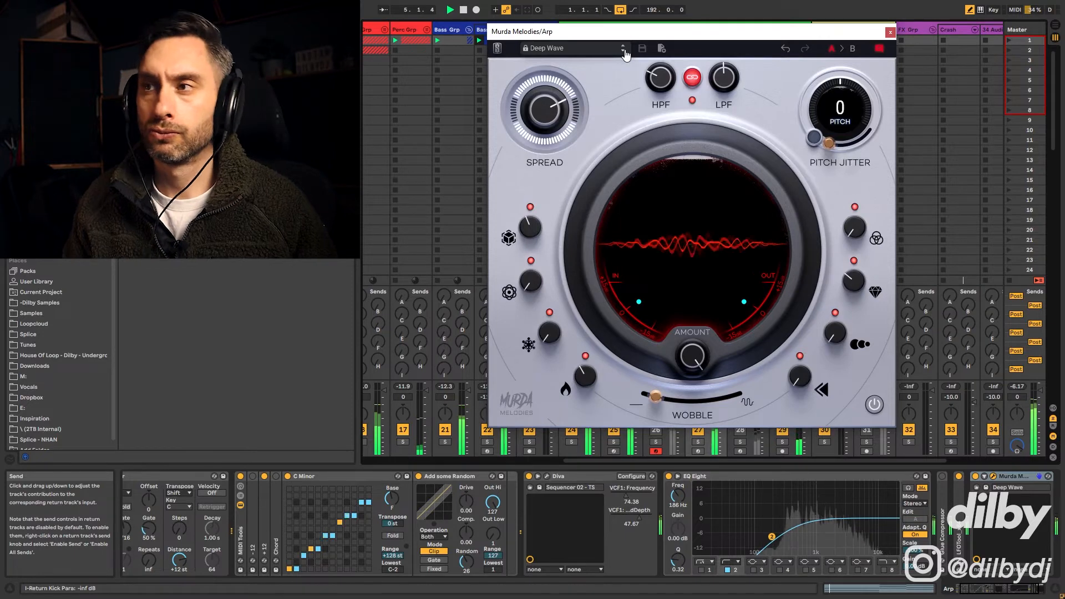
{"action": "left_click", "coordinate": [625, 54]}
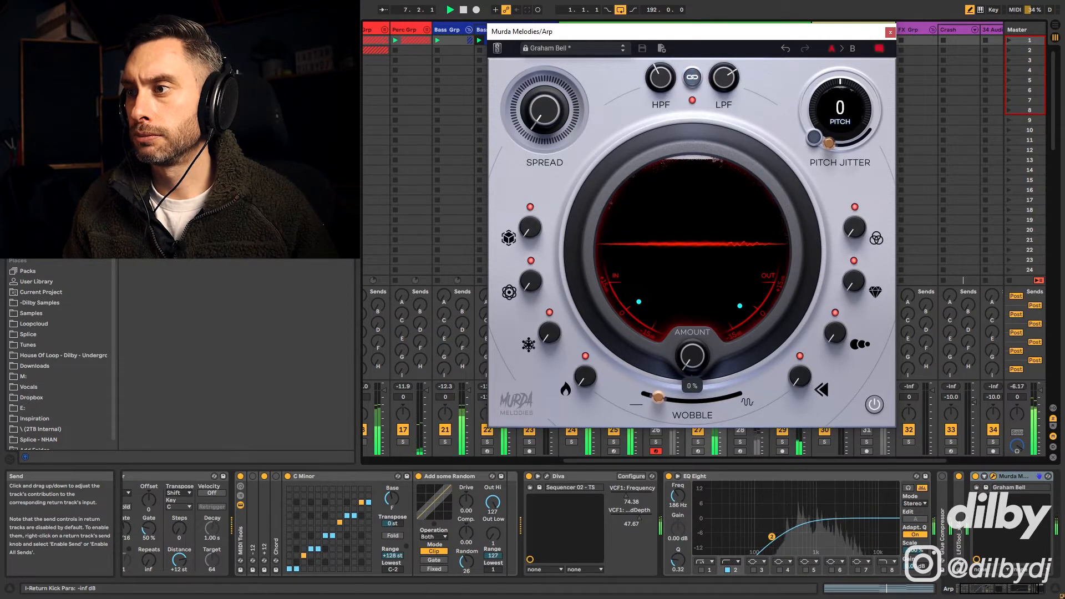
- Audition the Graham Bell preset on the Arp during playback, lowering its Amount to 0%
{"action": "left_click_drag", "start_coordinate": [679, 32], "coordinate": [514, 13]}
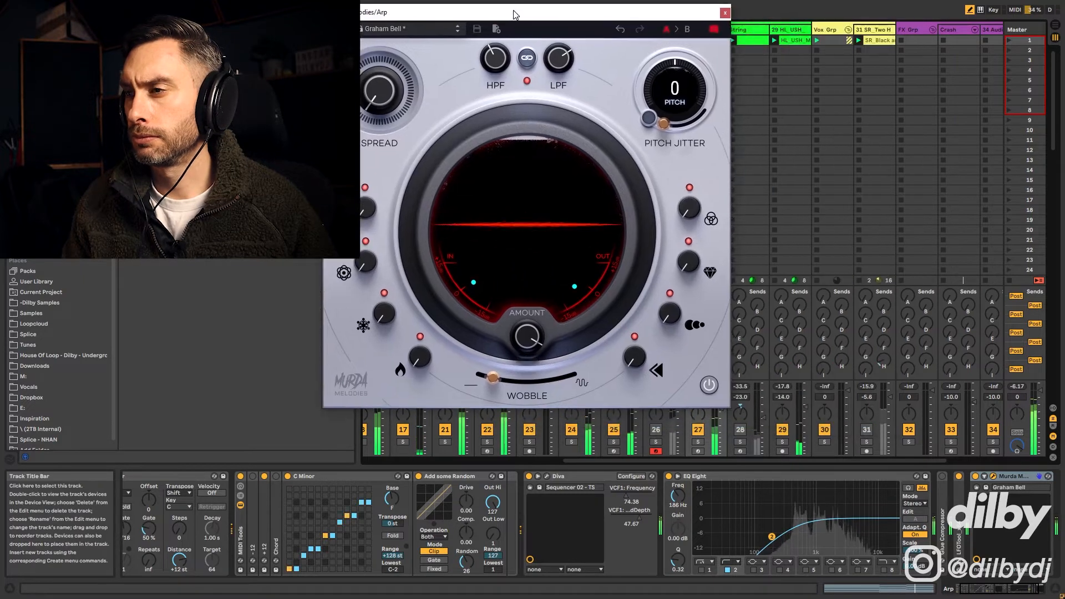
{"action": "left_click_drag", "start_coordinate": [551, 57], "coordinate": [582, 137]}
{"action": "left_click_drag", "start_coordinate": [564, 19], "coordinate": [775, 49]}
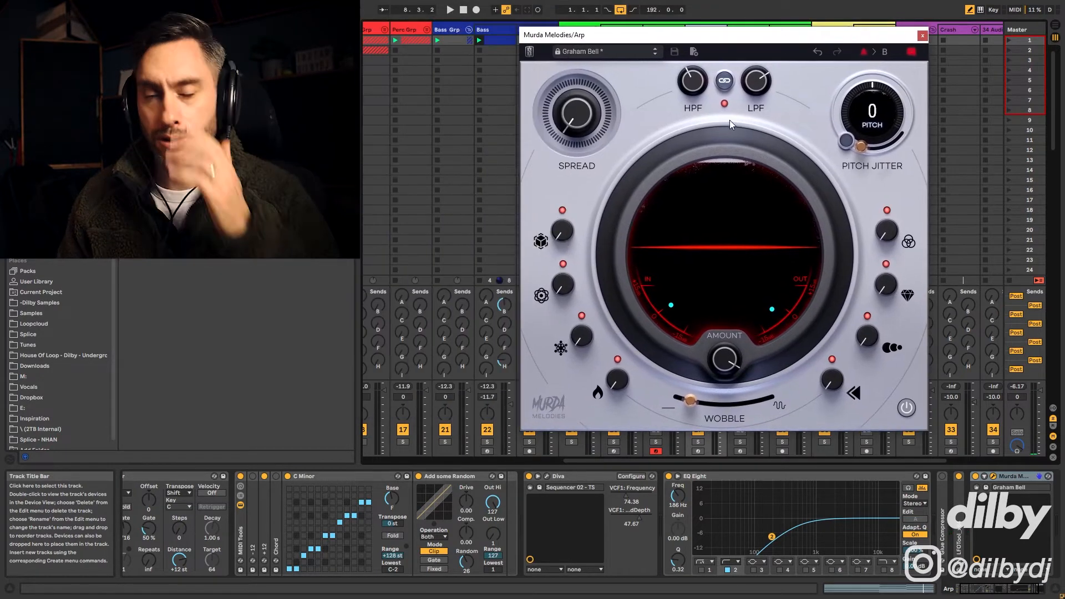
{"action": "key", "text": "space"}
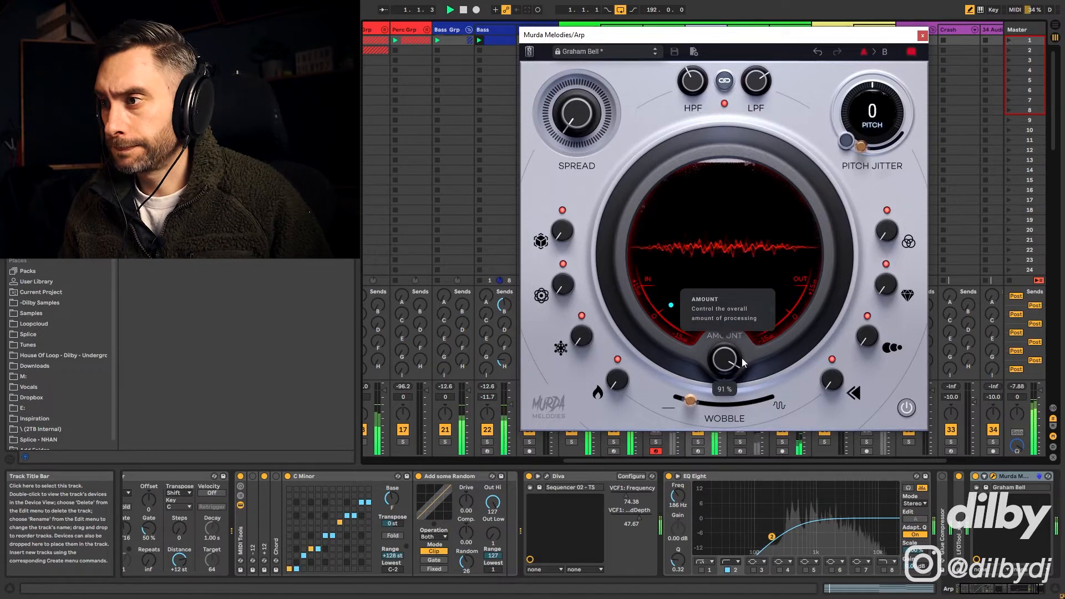
{"action": "left_click_drag", "start_coordinate": [730, 361], "coordinate": [735, 533]}
{"action": "mouse_move", "coordinate": [764, 595]}
{"action": "left_mouse_down"}
{"action": "mouse_move", "coordinate": [737, 404]}
{"action": "mouse_move", "coordinate": [754, 338]}
{"action": "mouse_move", "coordinate": [754, 596]}
{"action": "left_mouse_up"}
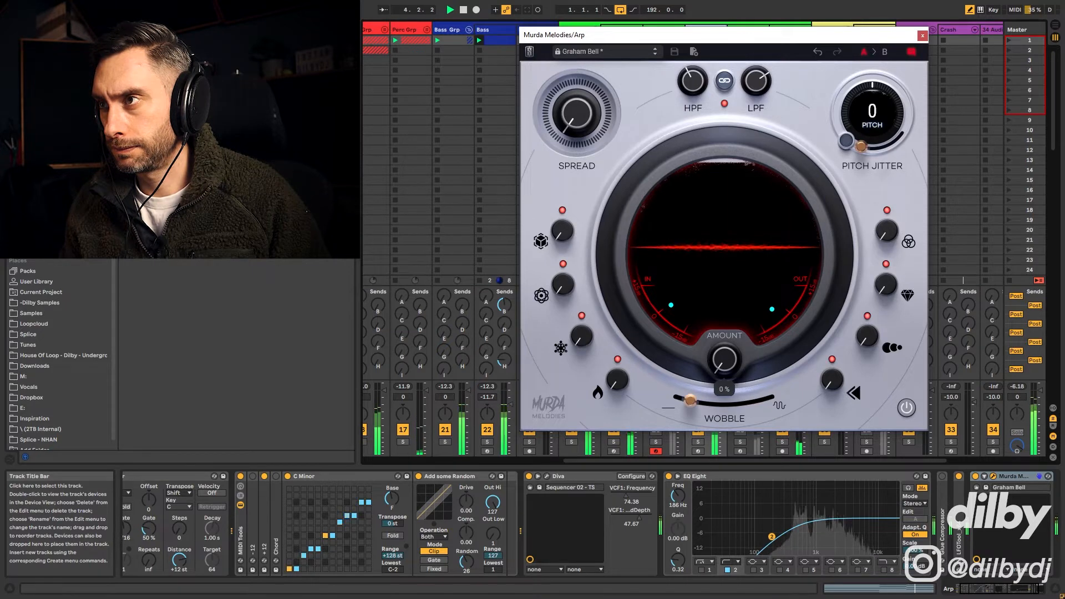
- Open the Graham Bell preset's LPF fully and raise its Amount to 100%
{"action": "left_click_drag", "start_coordinate": [755, 82], "coordinate": [782, 5]}
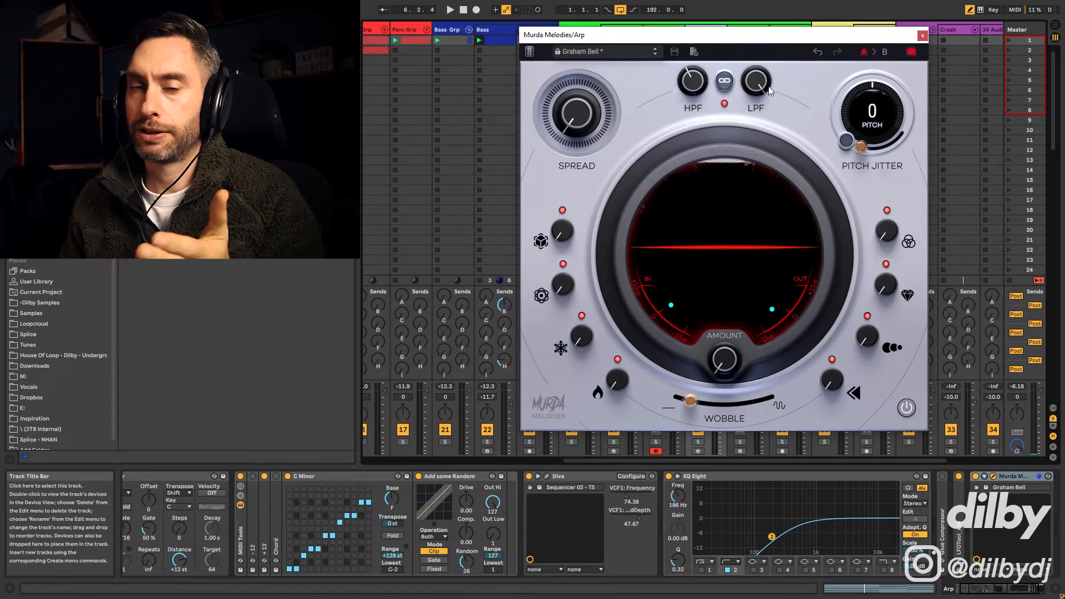
{"action": "left_click", "coordinate": [747, 93]}
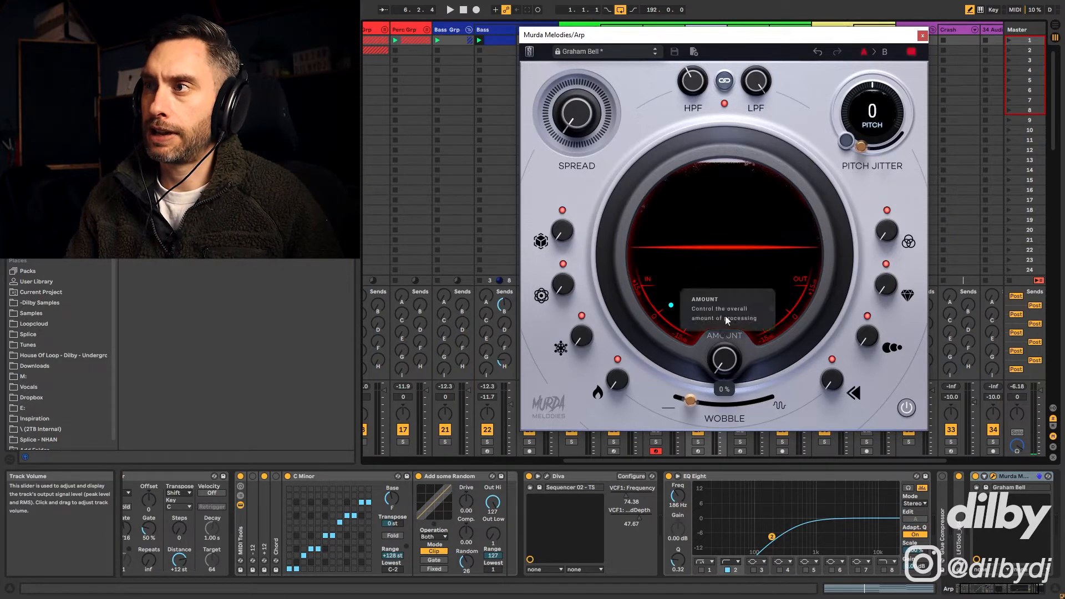
{"action": "left_click_drag", "start_coordinate": [726, 360], "coordinate": [716, 449]}
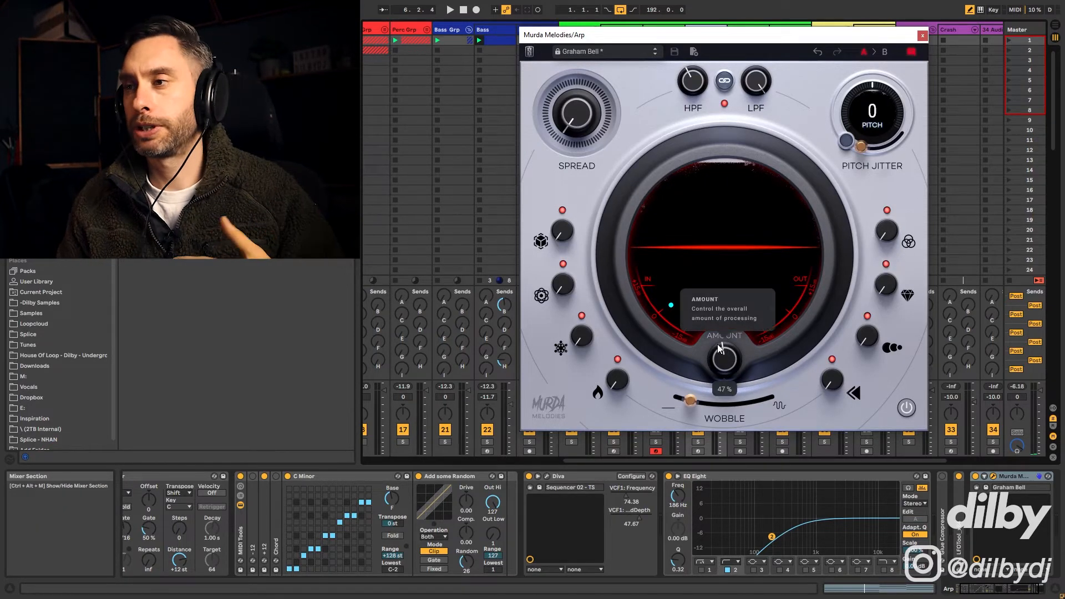
{"action": "left_click_drag", "start_coordinate": [717, 343], "coordinate": [752, 240]}
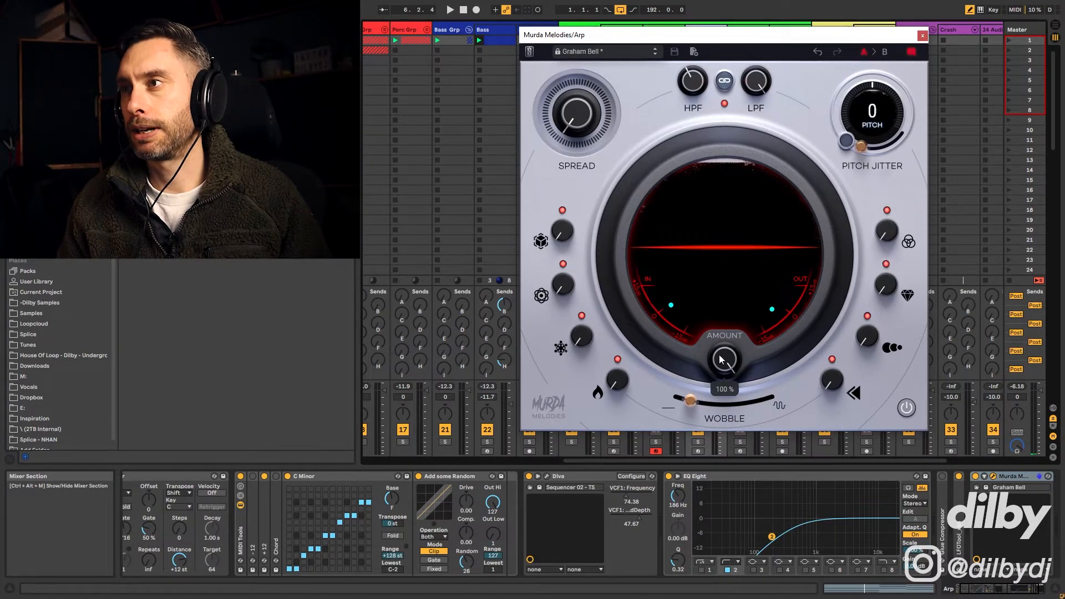
- Load the Hyperpop preset from the Pitch Shifted category, play the loop and set Amount to 100%
{"action": "left_click", "coordinate": [631, 52]}
{"action": "scroll", "coordinate": [607, 138], "scroll_direction": "down", "scroll_amount": 4}
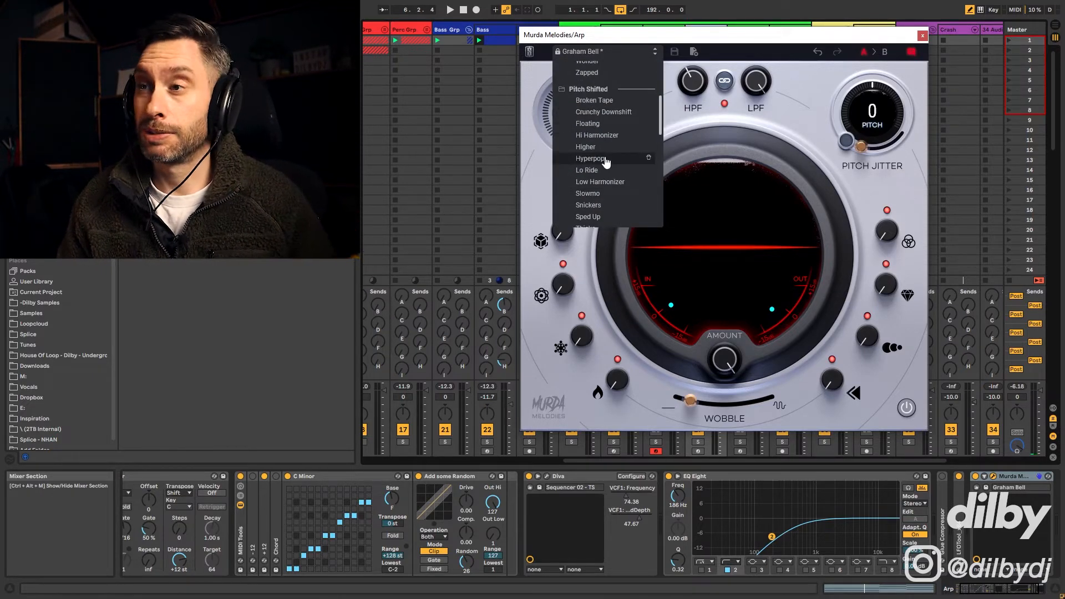
{"action": "left_click", "coordinate": [606, 159]}
{"action": "key", "text": "space"}
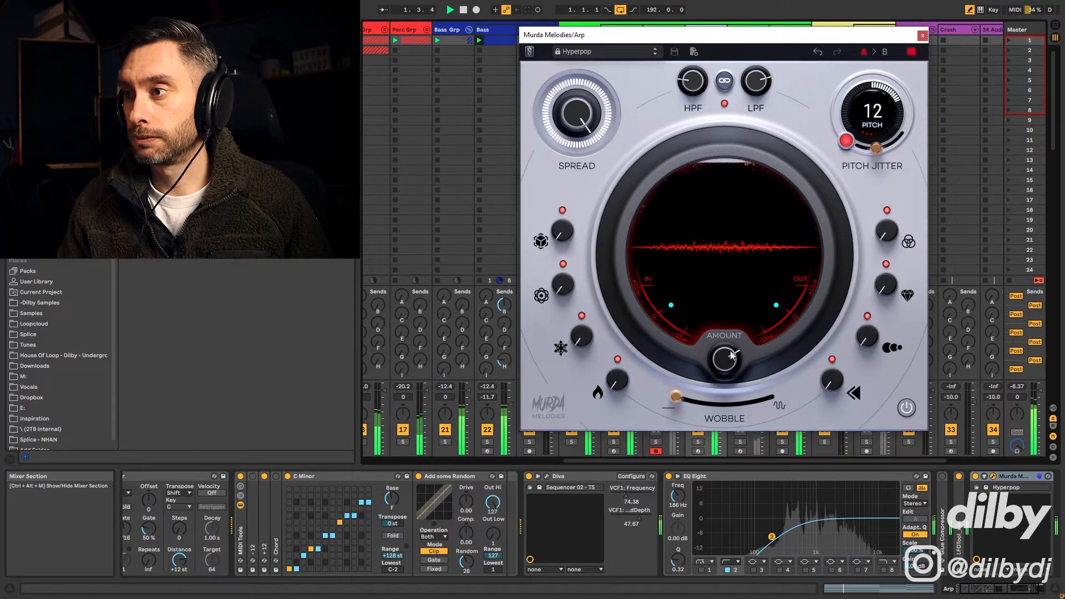
{"action": "left_click_drag", "start_coordinate": [725, 359], "coordinate": [646, 57]}
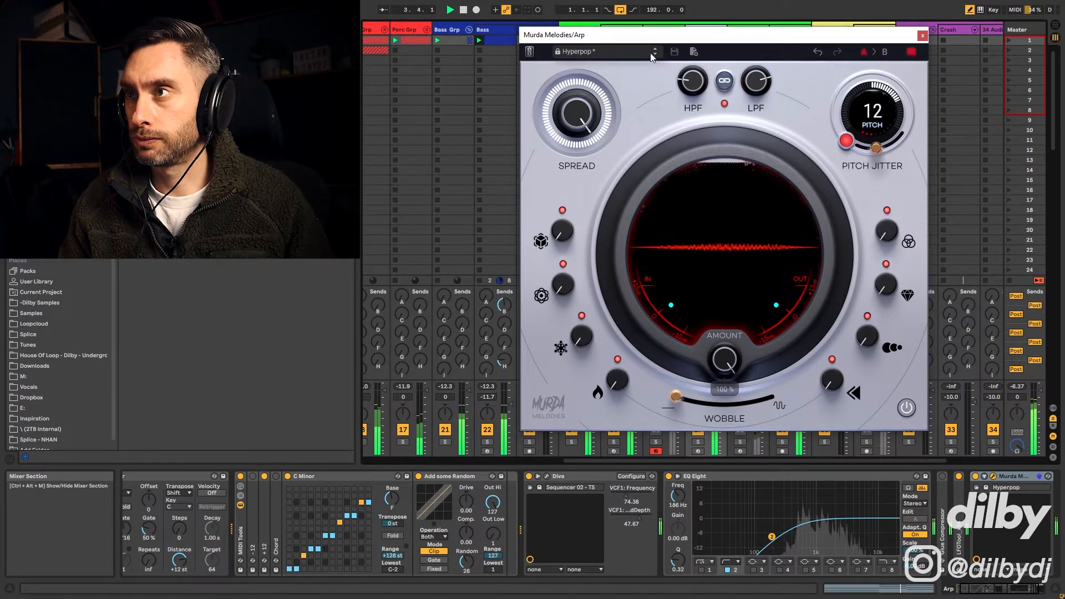
- Step through Low Harmonizer, Slowmo and Snickers to the Thicka preset, lowering Low Harmonizer's Amount to 0% on the way
{"action": "left_click", "coordinate": [655, 55]}
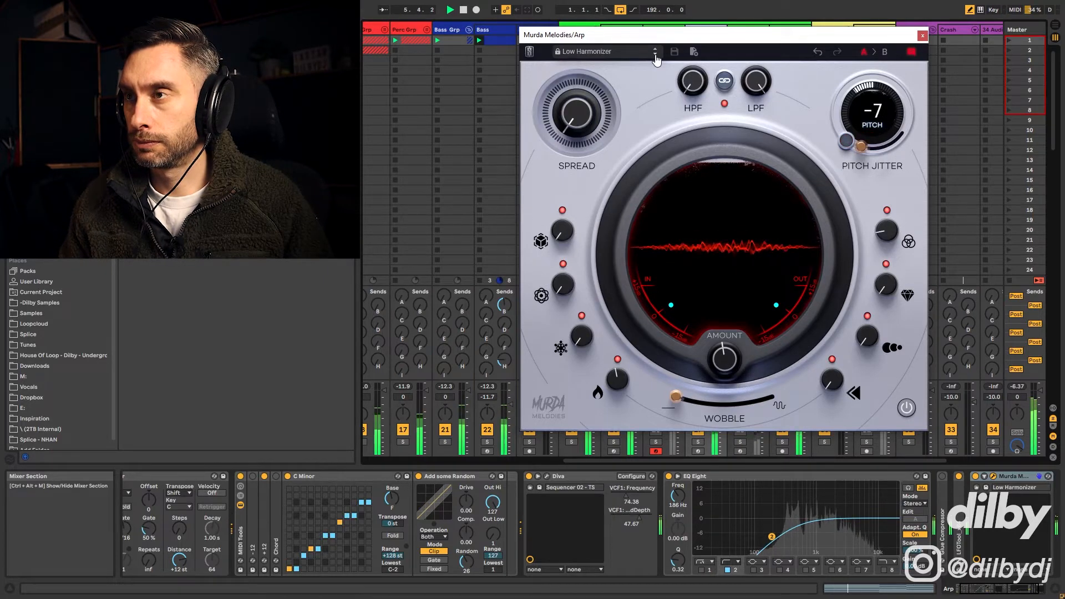
{"action": "mouse_move", "coordinate": [728, 362]}
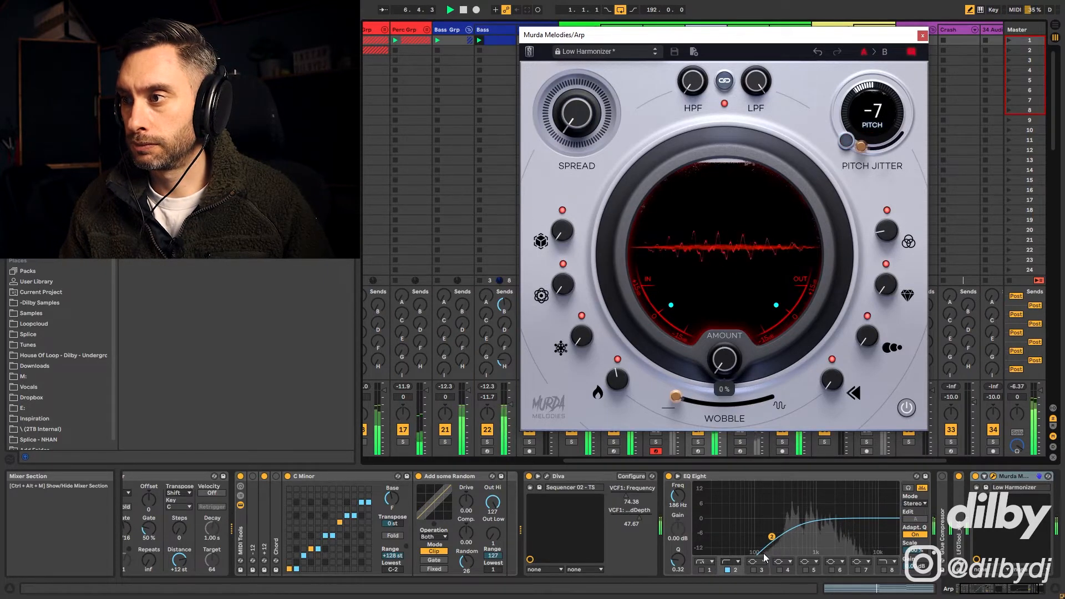
{"action": "left_click", "coordinate": [655, 55]}
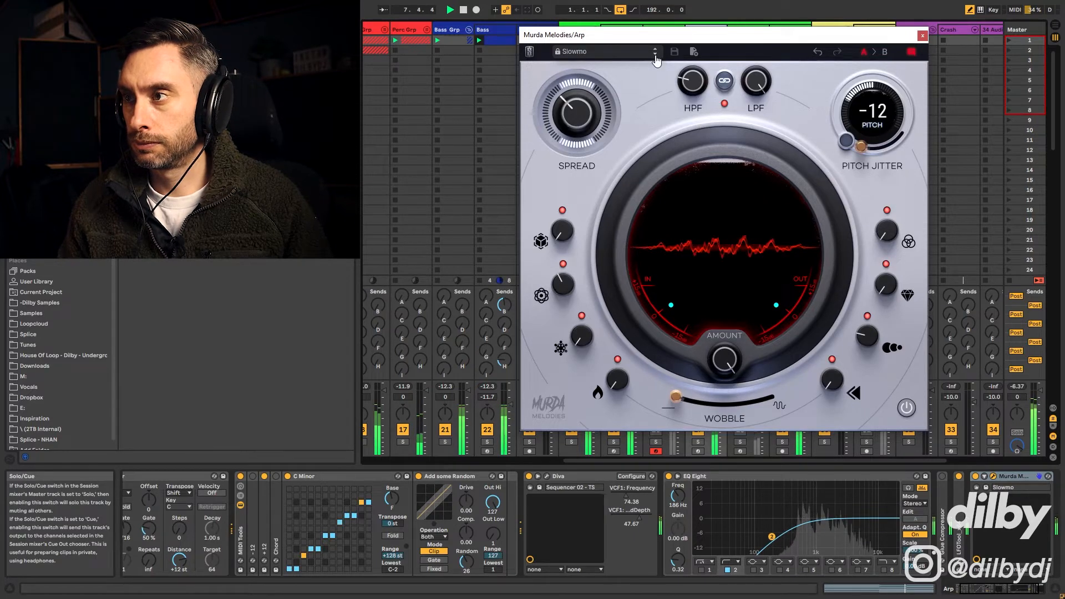
{"action": "left_click_drag", "start_coordinate": [664, 42], "coordinate": [588, 26]}
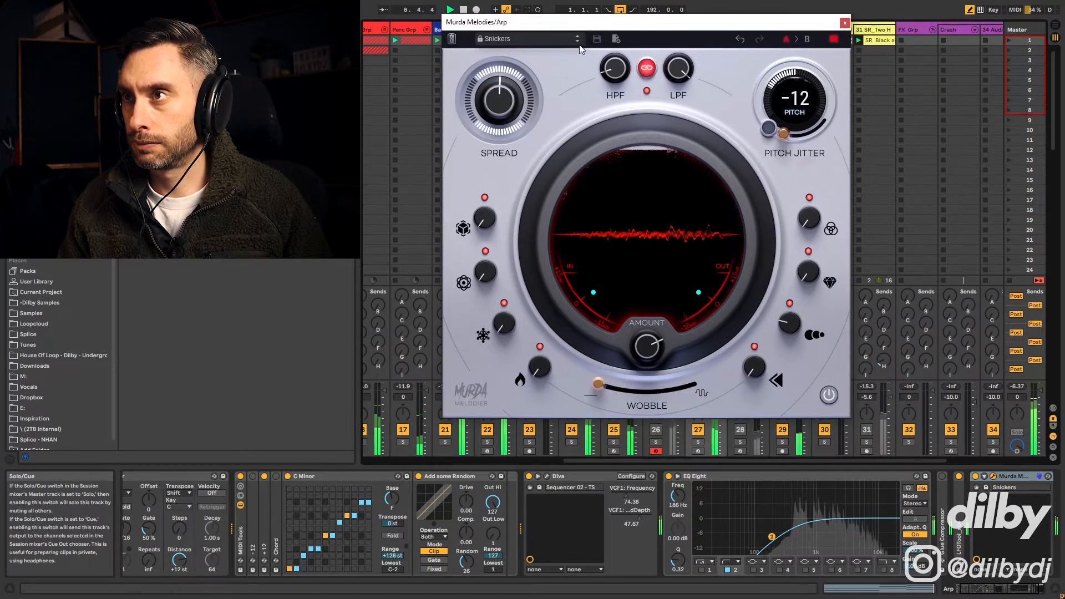
{"action": "left_click", "coordinate": [578, 42]}
{"action": "left_click", "coordinate": [578, 42]}
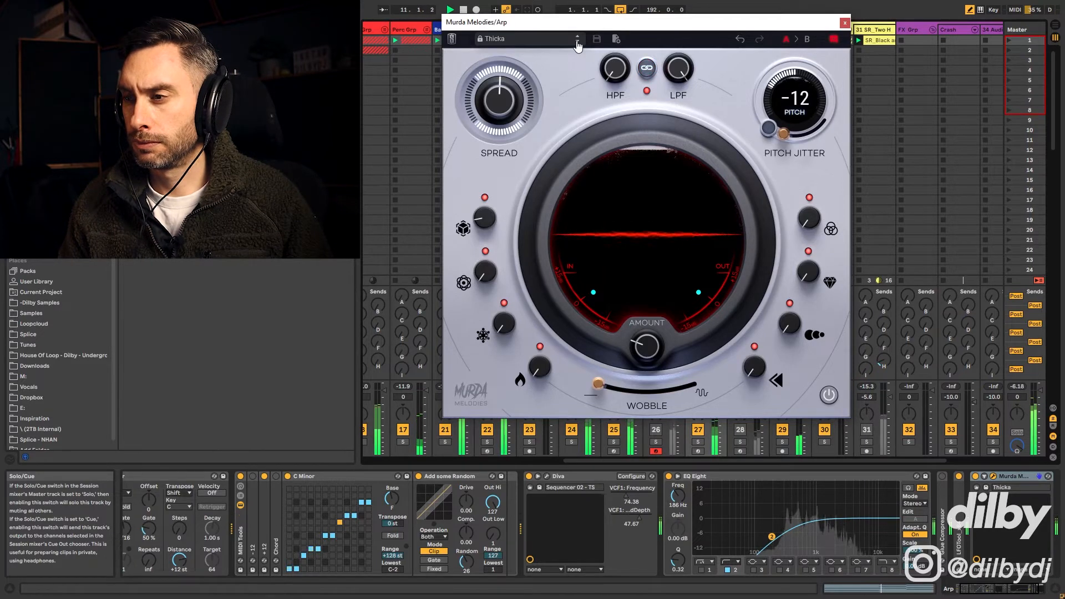
- Raise Diva's VCF1 Frequency to 103.97 with the Arp's effect bypassed, and switch the effect back on
{"action": "left_click", "coordinate": [828, 394]}
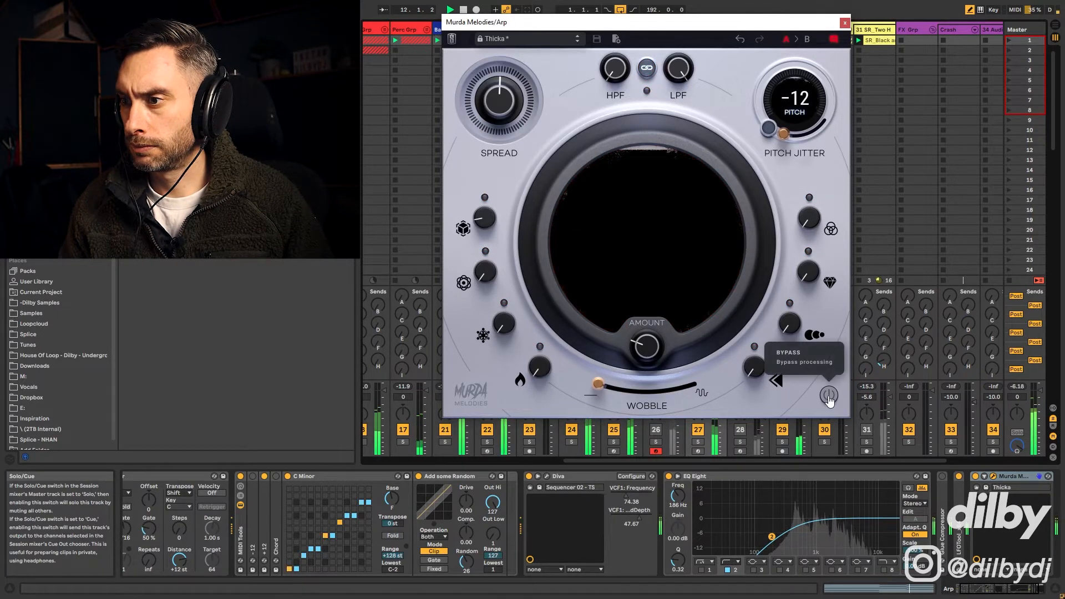
{"action": "left_click", "coordinate": [628, 496]}
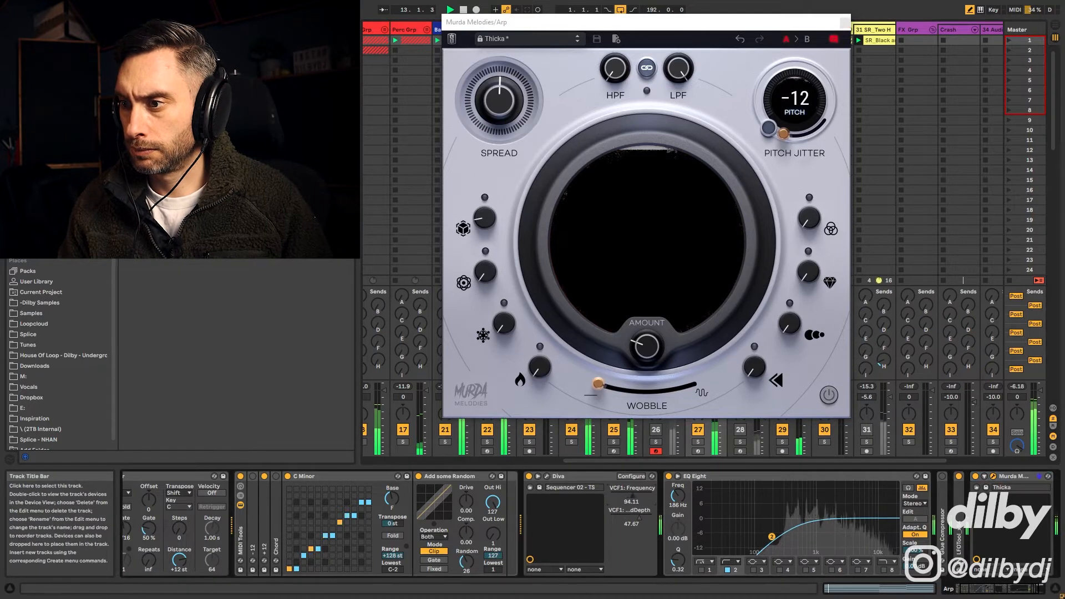
{"action": "left_click", "coordinate": [826, 396]}
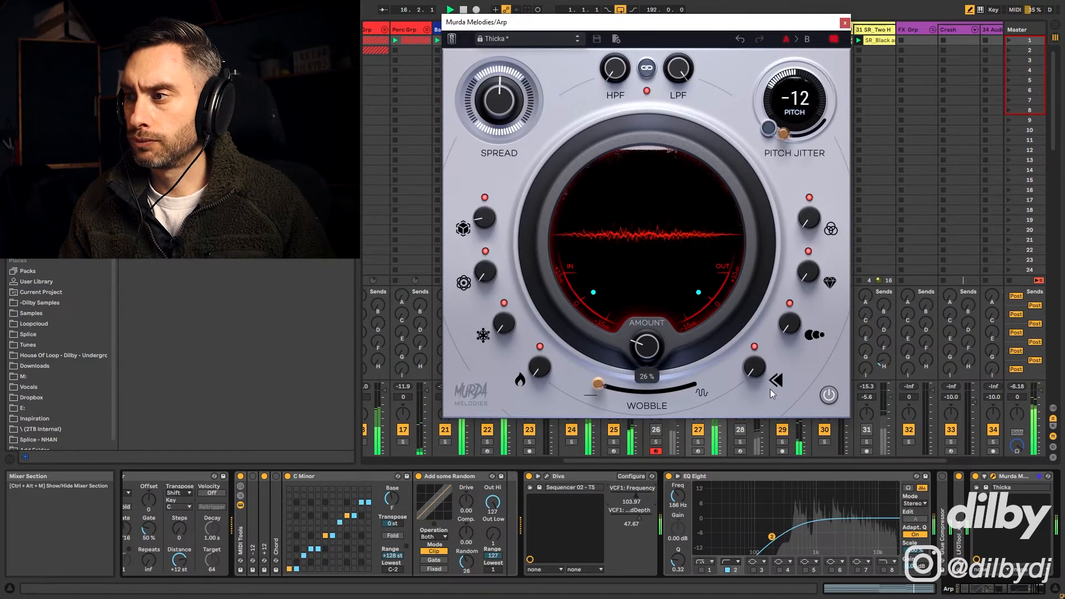
- Compare the Arp with the Thicka preset bypassed and active during playback, and raise the preset's Amount
{"action": "left_click", "coordinate": [828, 395]}
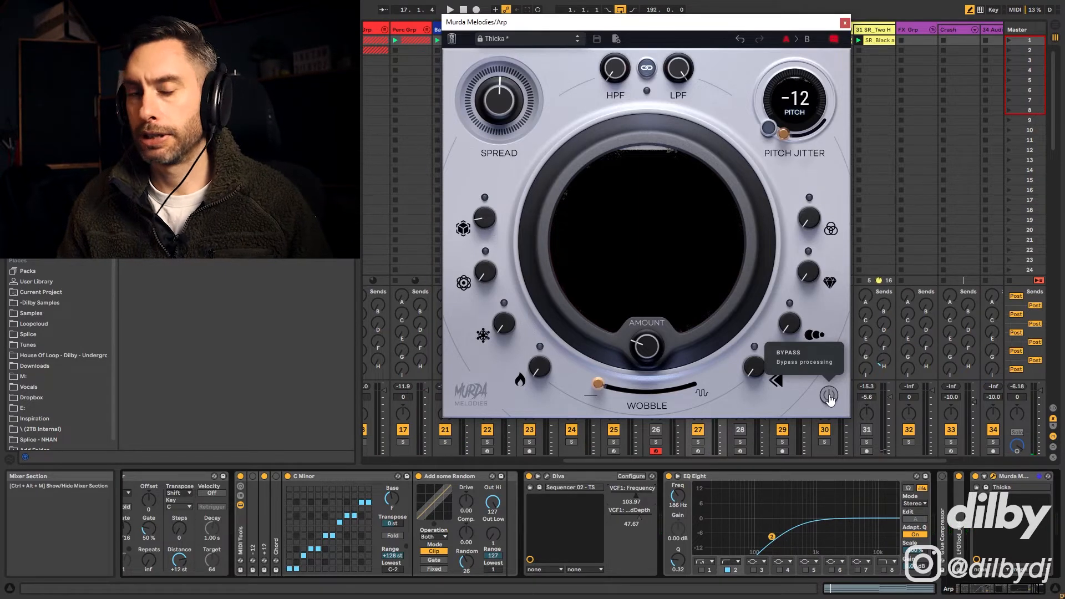
{"action": "key", "text": "space"}
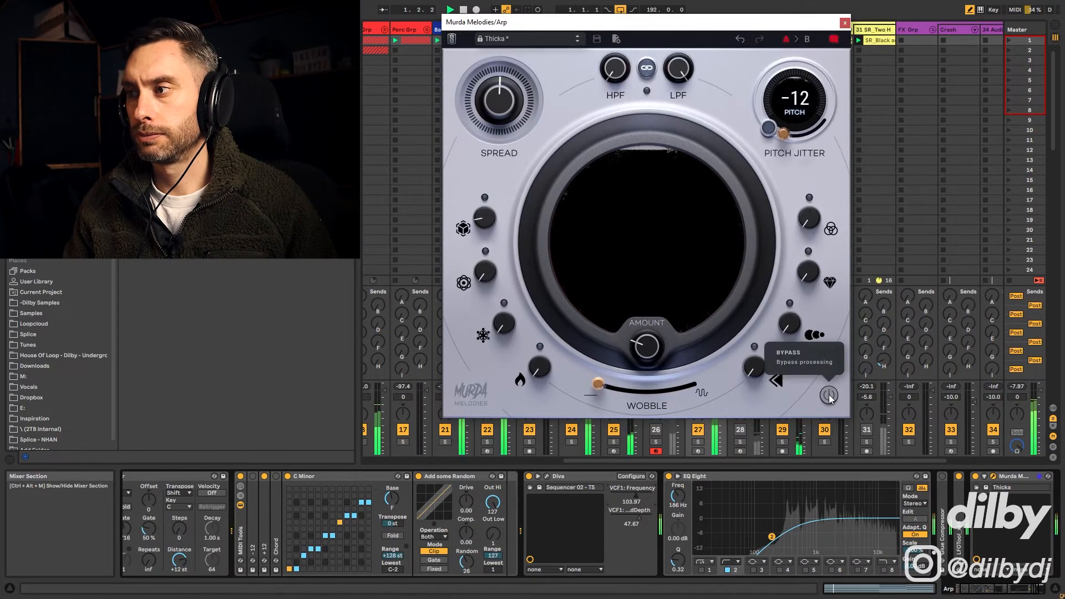
{"action": "left_click", "coordinate": [829, 395]}
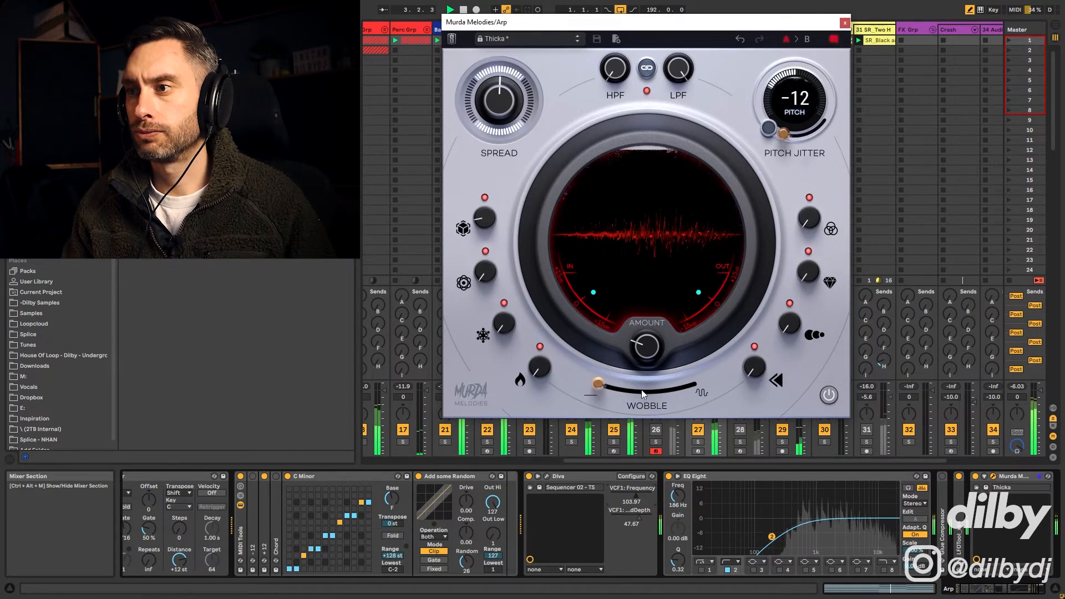
{"action": "left_click_drag", "start_coordinate": [655, 354], "coordinate": [665, 333]}
{"action": "left_click_drag", "start_coordinate": [734, 25], "coordinate": [792, 27]}
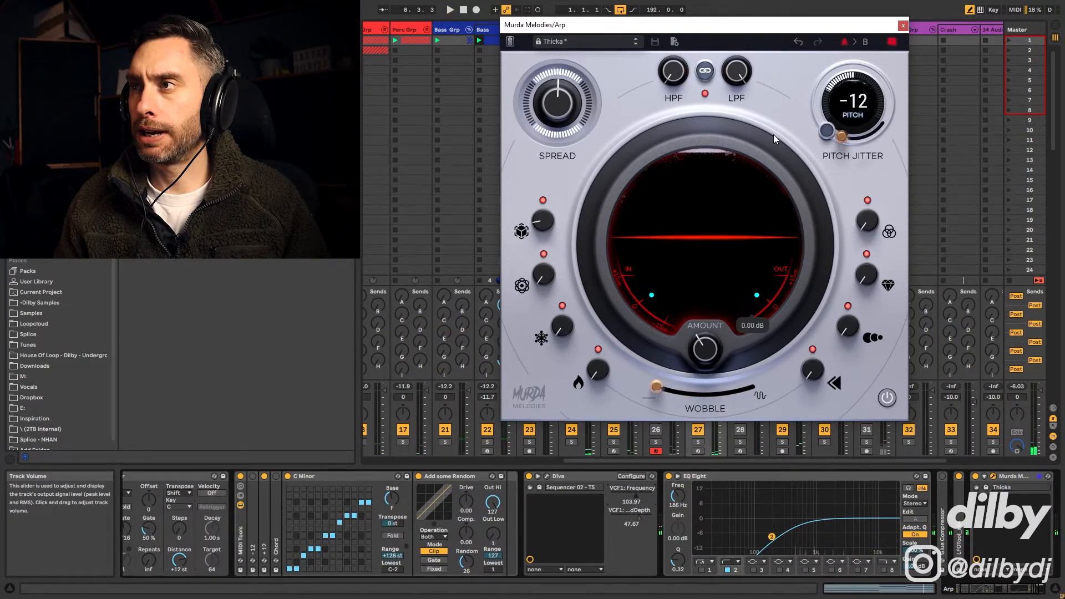
{"action": "mouse_move", "coordinate": [745, 58]}
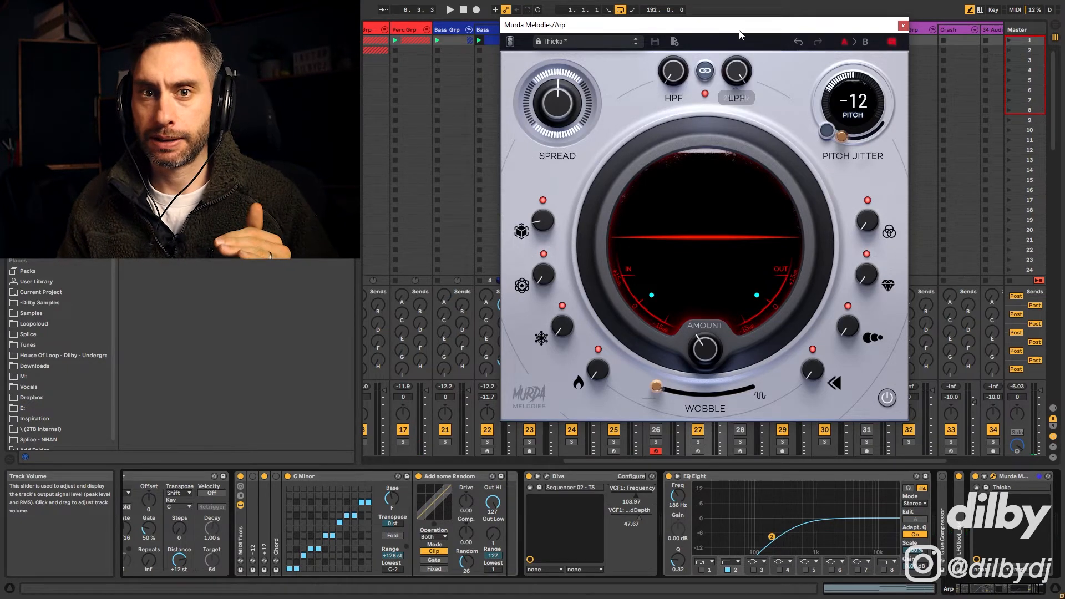
- Load the Smashed preset from the Lofi category on the Arp and play the loop
{"action": "left_click", "coordinate": [596, 40]}
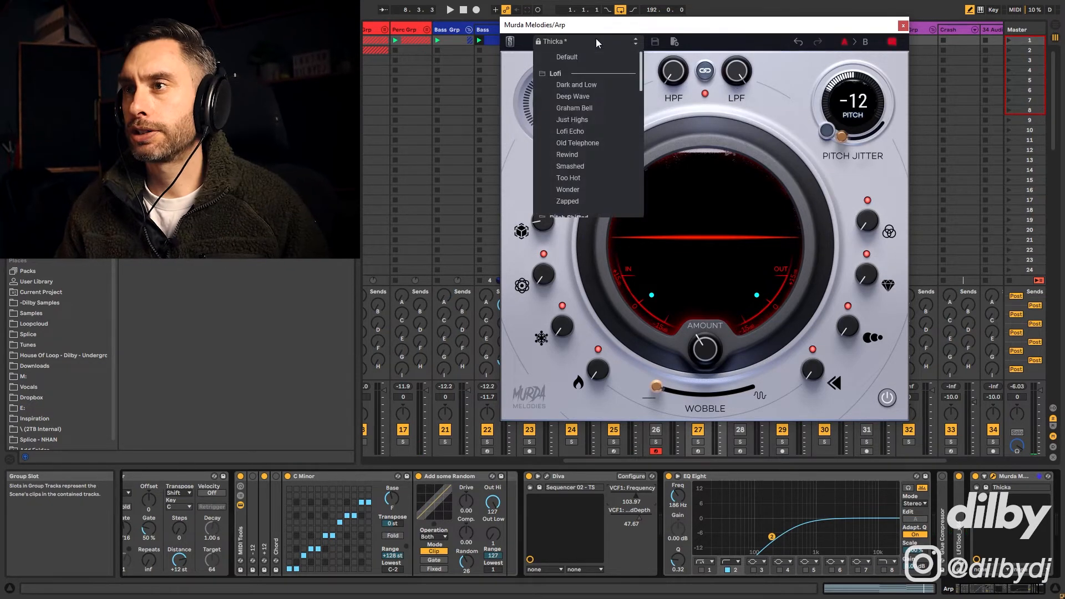
{"action": "scroll", "coordinate": [578, 151], "scroll_direction": "up", "scroll_amount": 4}
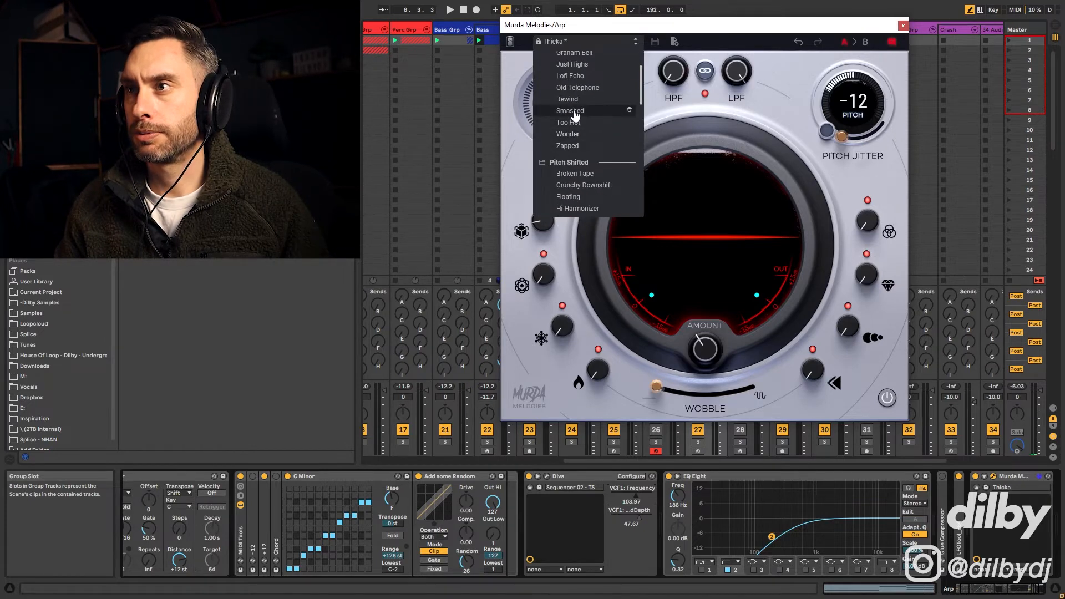
{"action": "left_click", "coordinate": [577, 120]}
{"action": "key", "text": "space"}
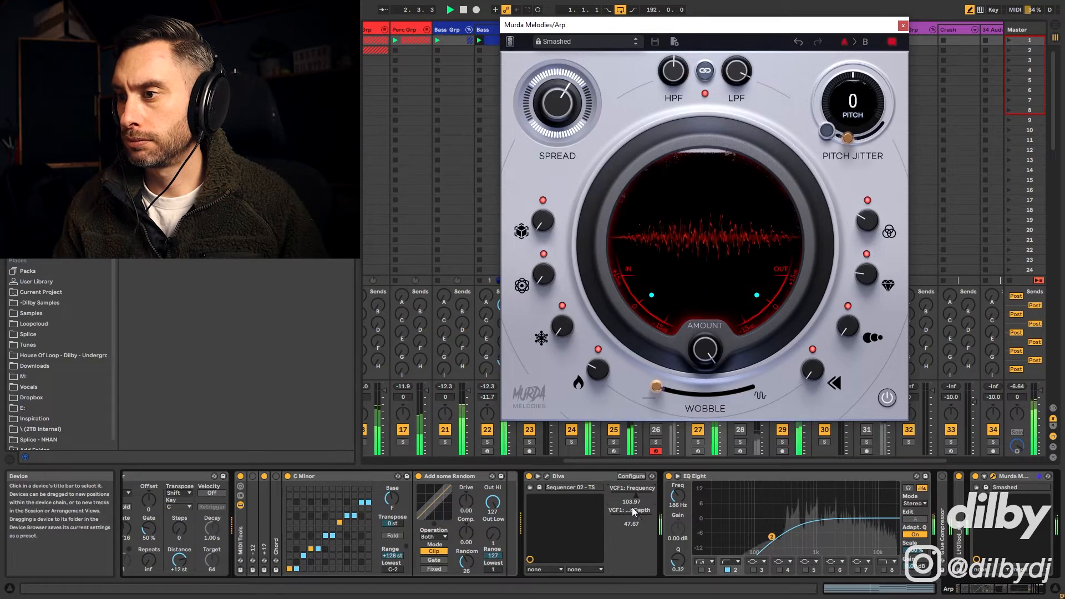
- Load the Volt preset from the Warped category on the Arp and play the loop
{"action": "left_click_drag", "start_coordinate": [705, 350], "coordinate": [704, 389]}
{"action": "key", "text": "space"}
{"action": "left_click", "coordinate": [604, 42]}
{"action": "scroll", "coordinate": [597, 201], "scroll_direction": "down", "scroll_amount": 8}
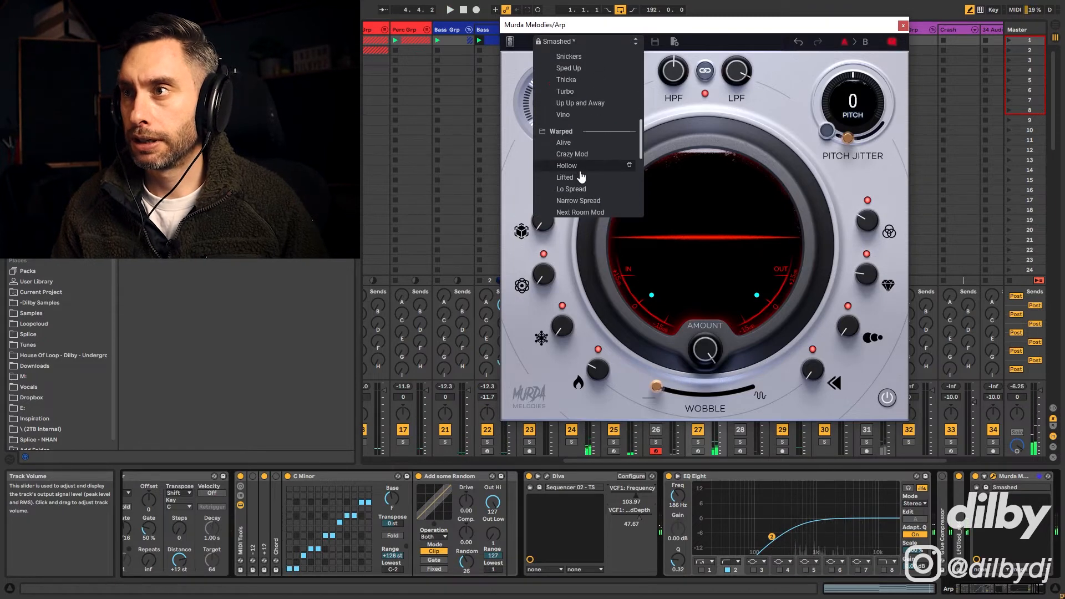
{"action": "scroll", "coordinate": [582, 202], "scroll_direction": "down", "scroll_amount": 3}
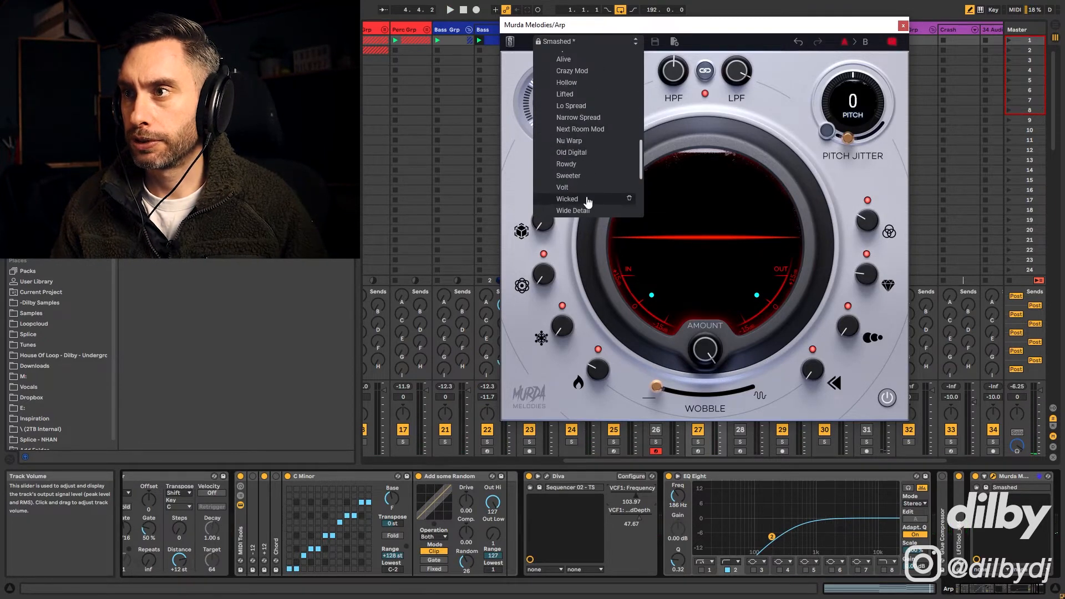
{"action": "left_click", "coordinate": [579, 194]}
{"action": "key", "text": "space"}
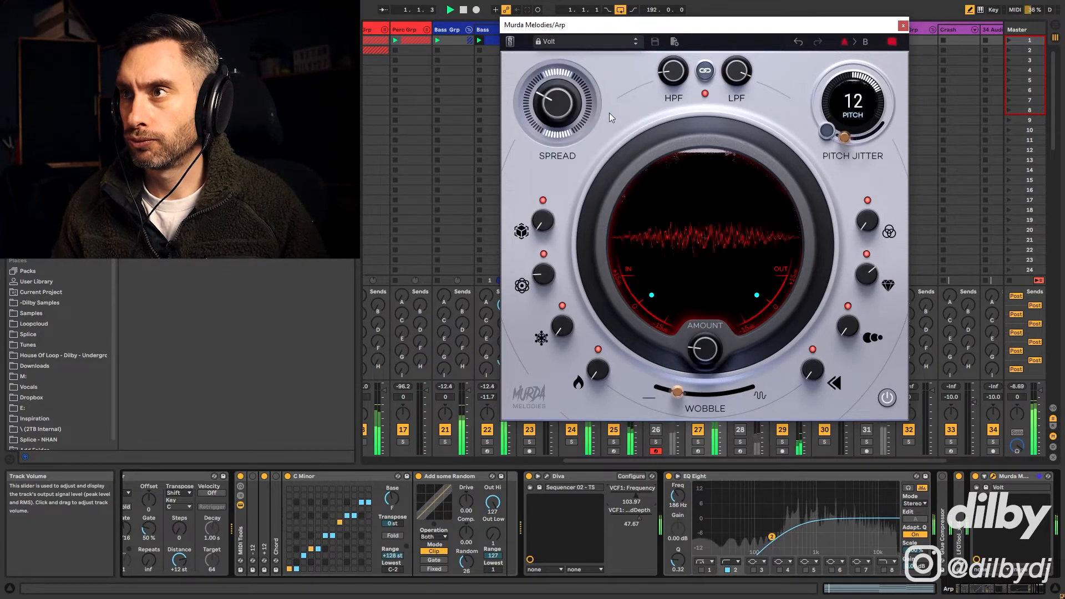
- Step through the Wicked and Wobbler presets to Cavern on the Arp during playback
{"action": "left_click", "coordinate": [636, 45]}
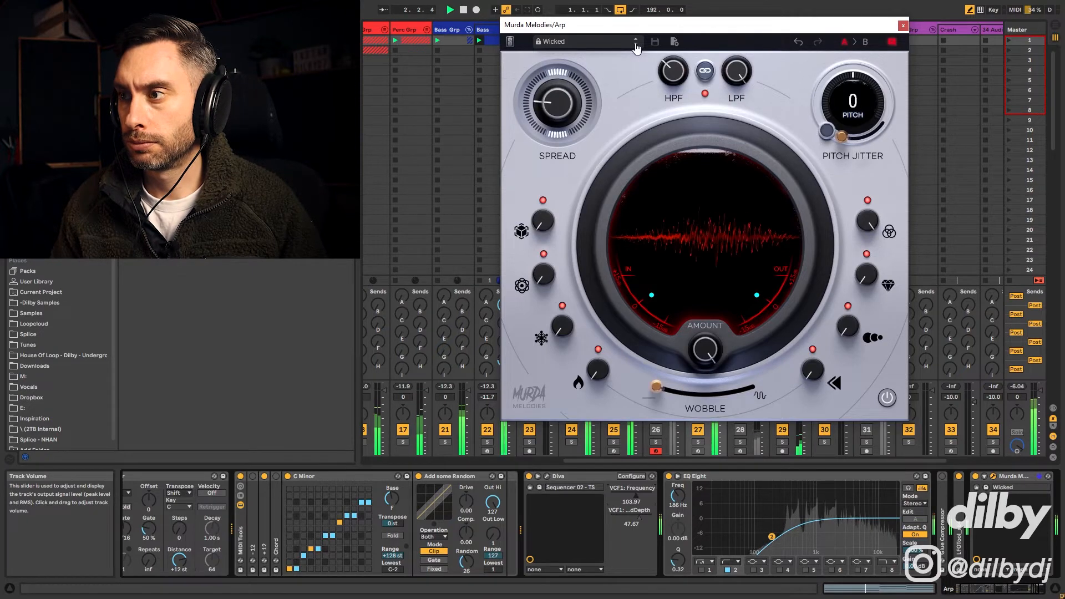
{"action": "left_click", "coordinate": [636, 45]}
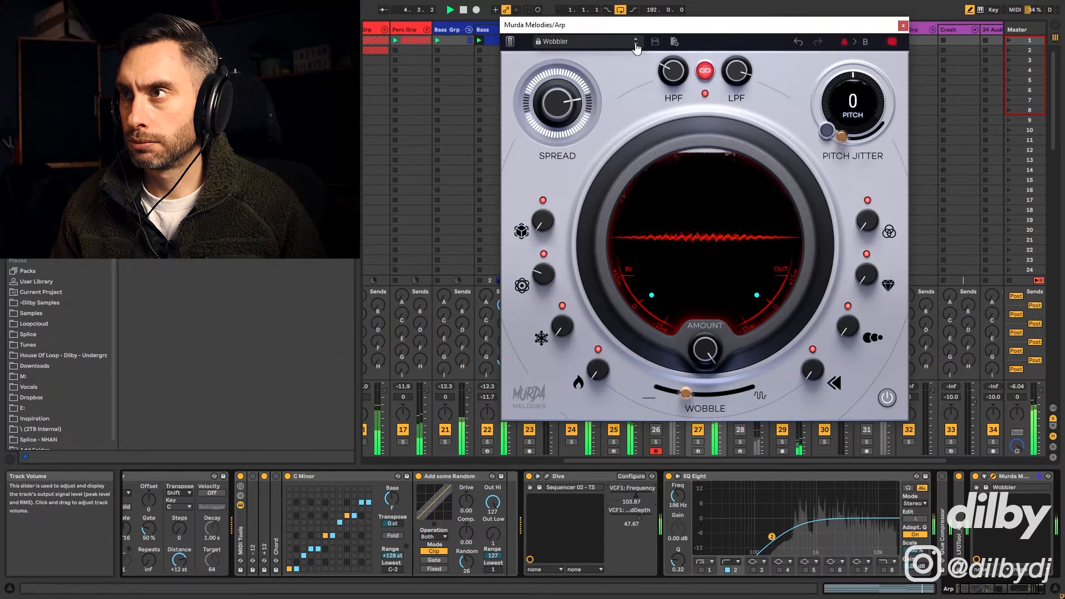
{"action": "left_click", "coordinate": [635, 45]}
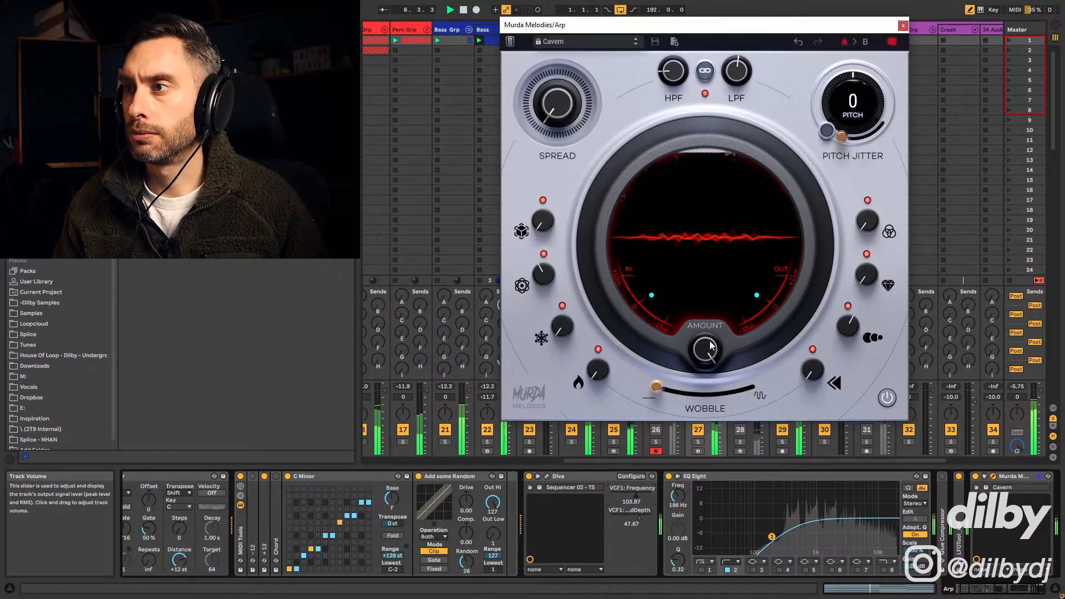
- Look through the preset list down to the Washed Out category, leaving Cavern loaded
{"action": "left_click", "coordinate": [599, 41]}
{"action": "scroll", "coordinate": [587, 171], "scroll_direction": "down", "scroll_amount": 5}
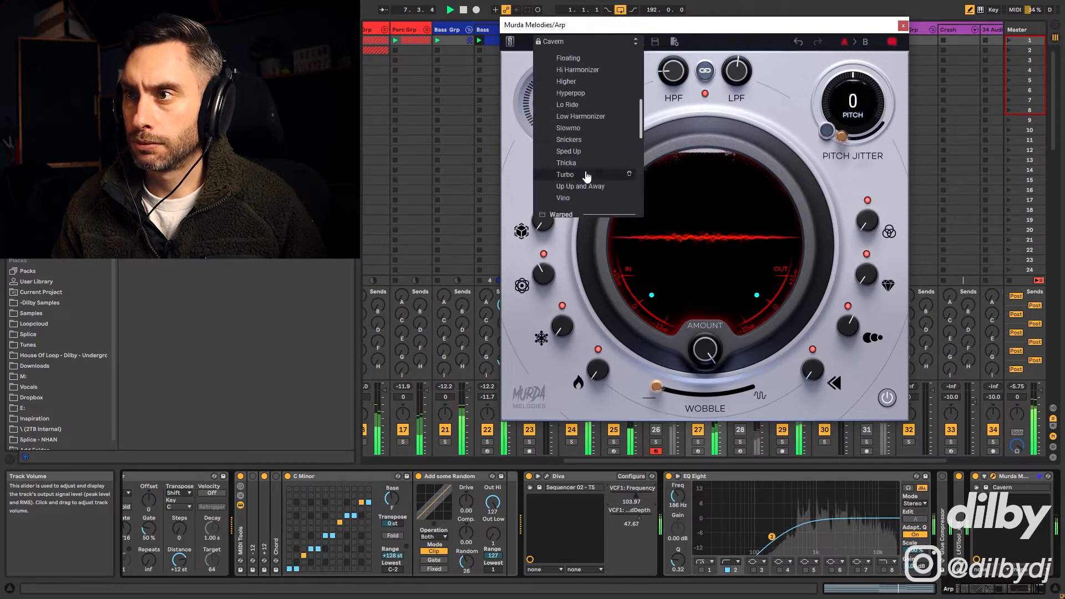
{"action": "scroll", "coordinate": [586, 189], "scroll_direction": "down", "scroll_amount": 4}
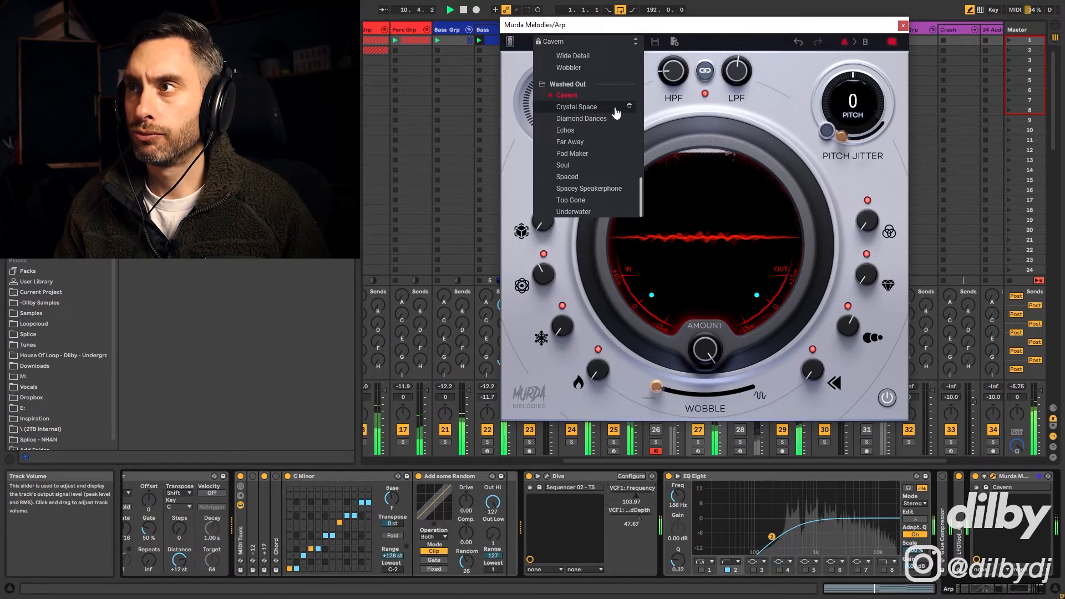
{"action": "left_click", "coordinate": [735, 38]}
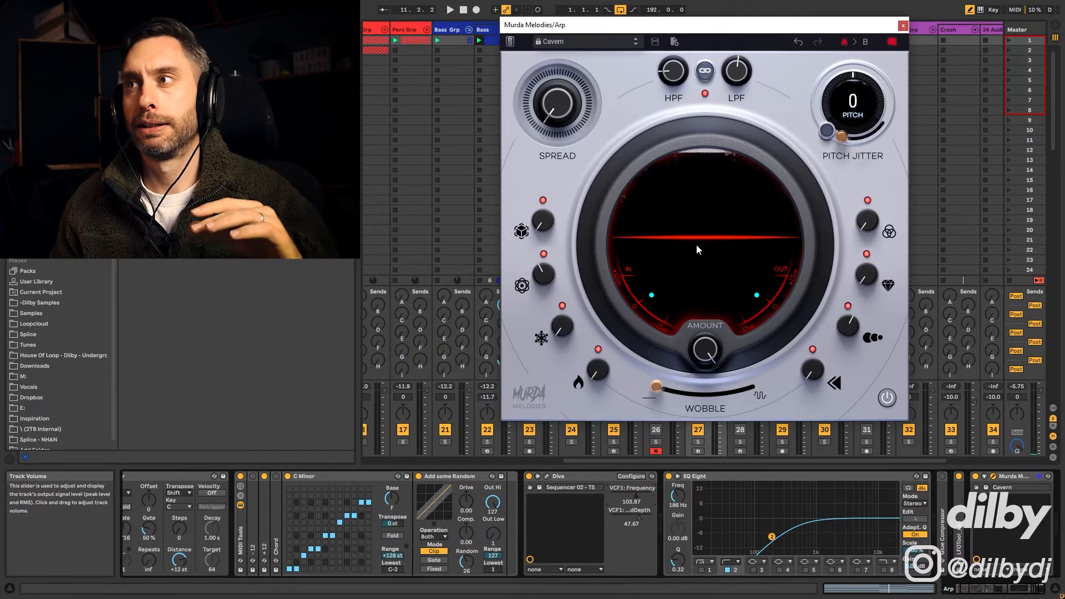
- Move the Arp's Murda Melodies window out of the way of the track headers and close it
{"action": "mouse_move", "coordinate": [707, 355]}
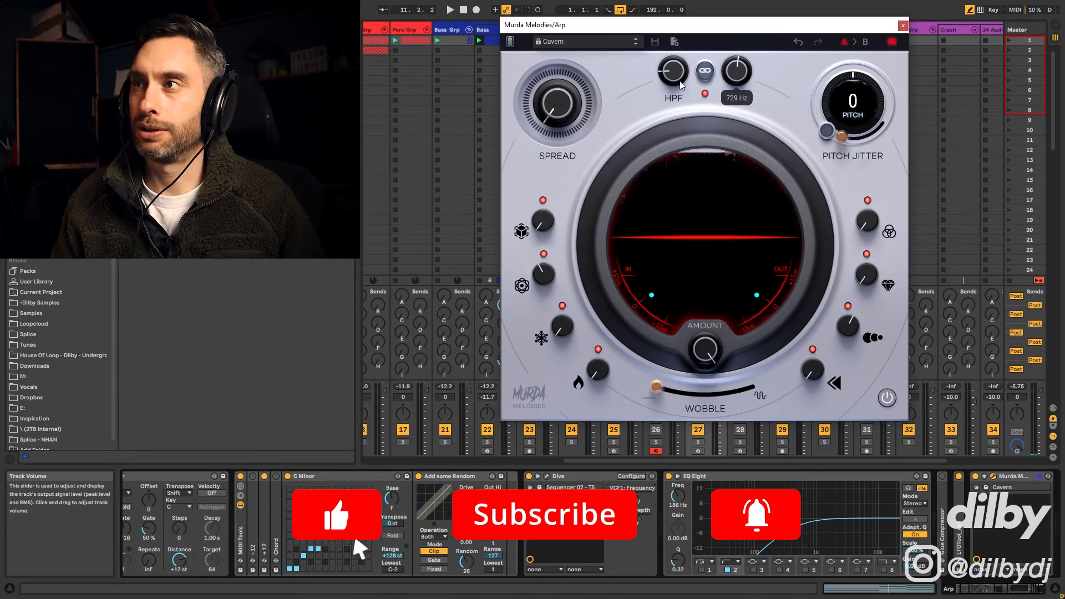
{"action": "left_click", "coordinate": [712, 356]}
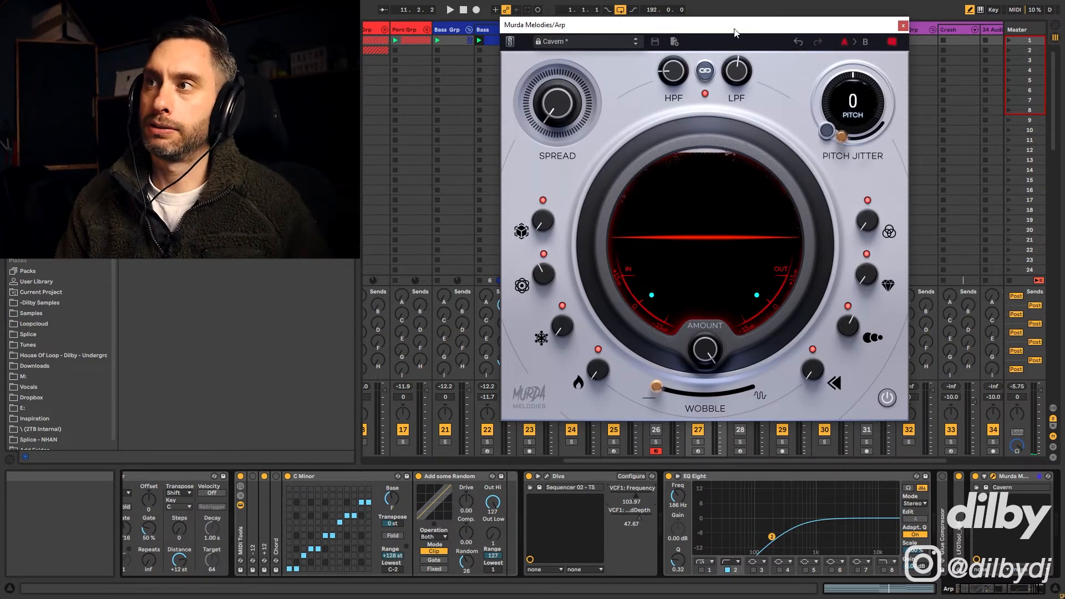
{"action": "left_click_drag", "start_coordinate": [735, 32], "coordinate": [715, 65]}
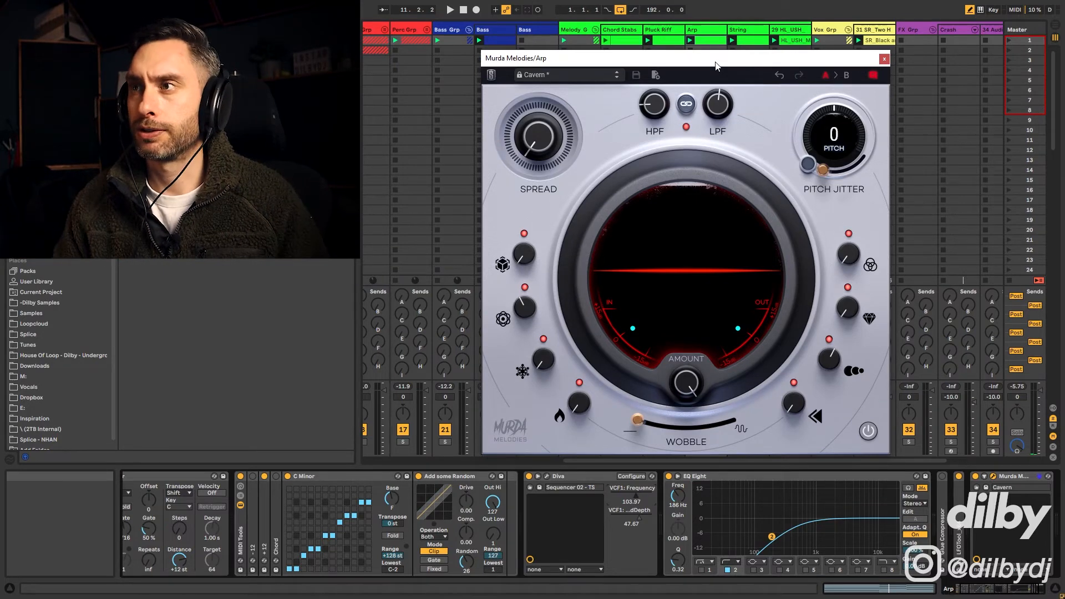
{"action": "left_click", "coordinate": [884, 59]}
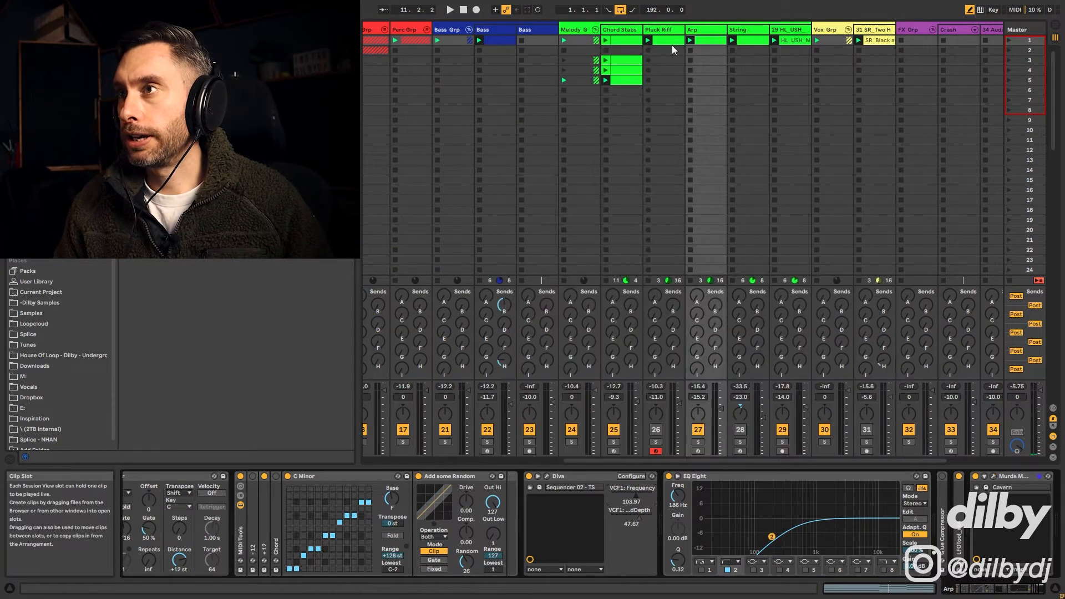
- Copy the Murda Melodies effect from the Arp to the end of the DRUM BUS device chain
{"action": "left_click", "coordinate": [696, 32]}
{"action": "key", "text": "Left"}
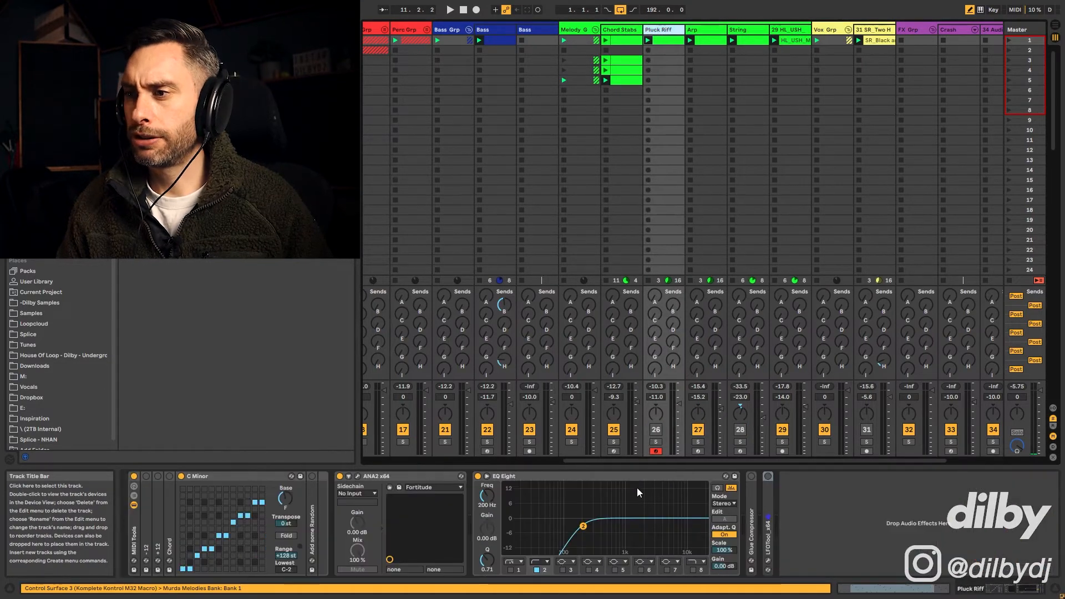
{"action": "scroll", "coordinate": [468, 28], "scroll_direction": "left", "scroll_amount": 10}
{"action": "key", "text": "Right"}
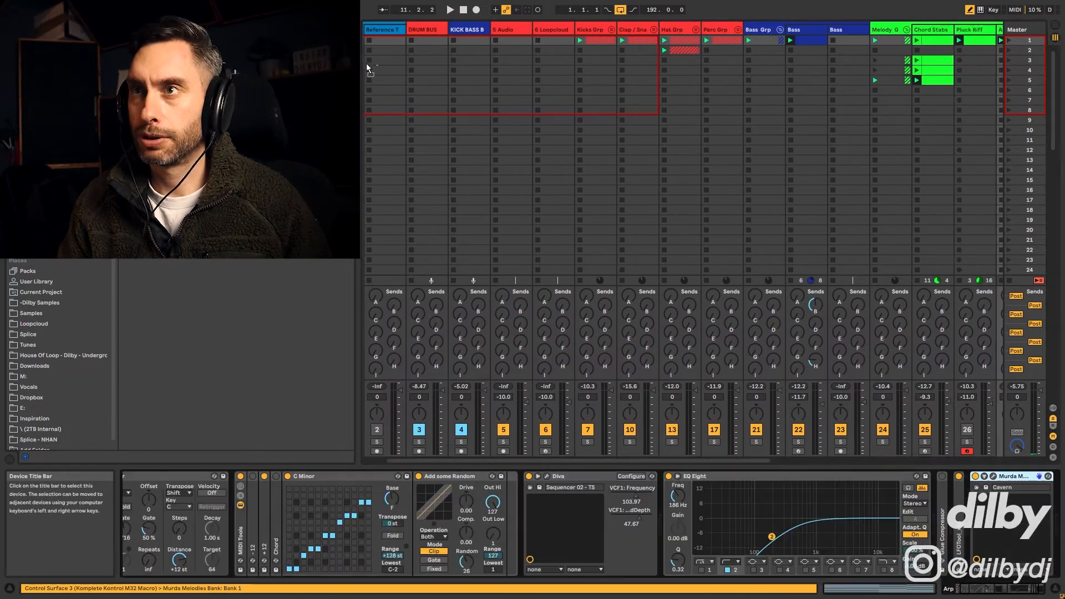
{"action": "left_click", "coordinate": [435, 52]}
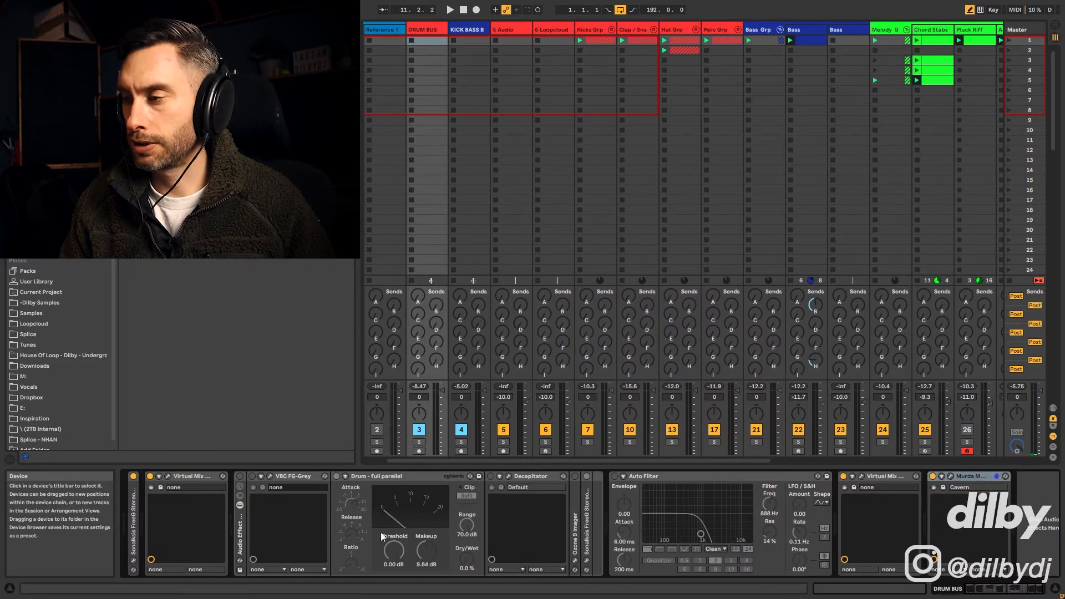
- Solo the DRUM BUS, start playback and open its Murda Melodies window
{"action": "left_click", "coordinate": [420, 441]}
{"action": "key", "text": "space"}
{"action": "left_click", "coordinate": [950, 476]}
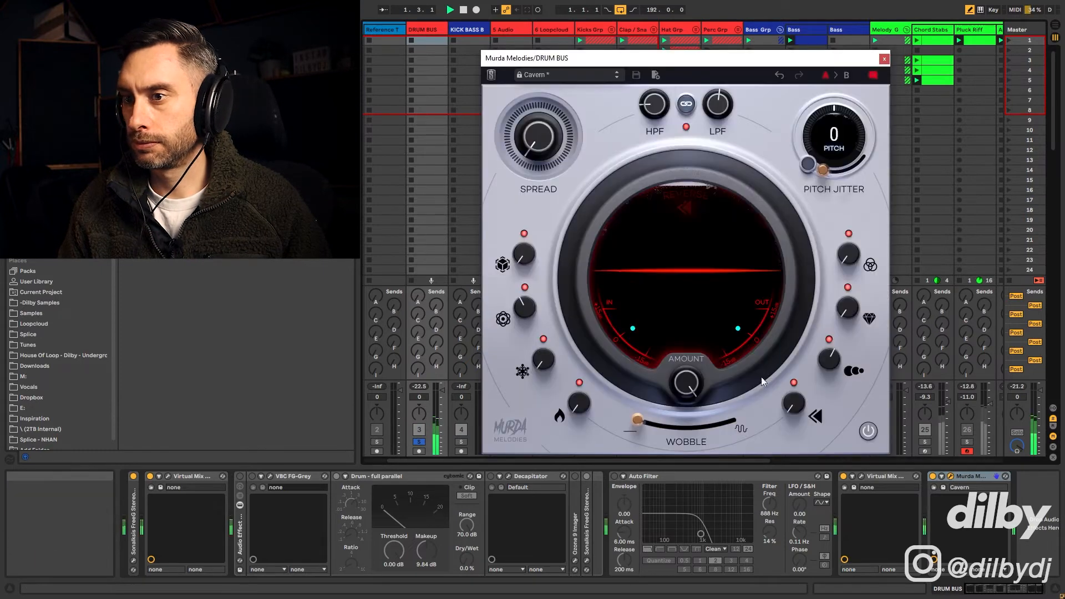
- Compare the soloed DRUM BUS with the Cavern preset bypassed and active, lowering the Amount to its minimum
{"action": "left_click", "coordinate": [868, 431]}
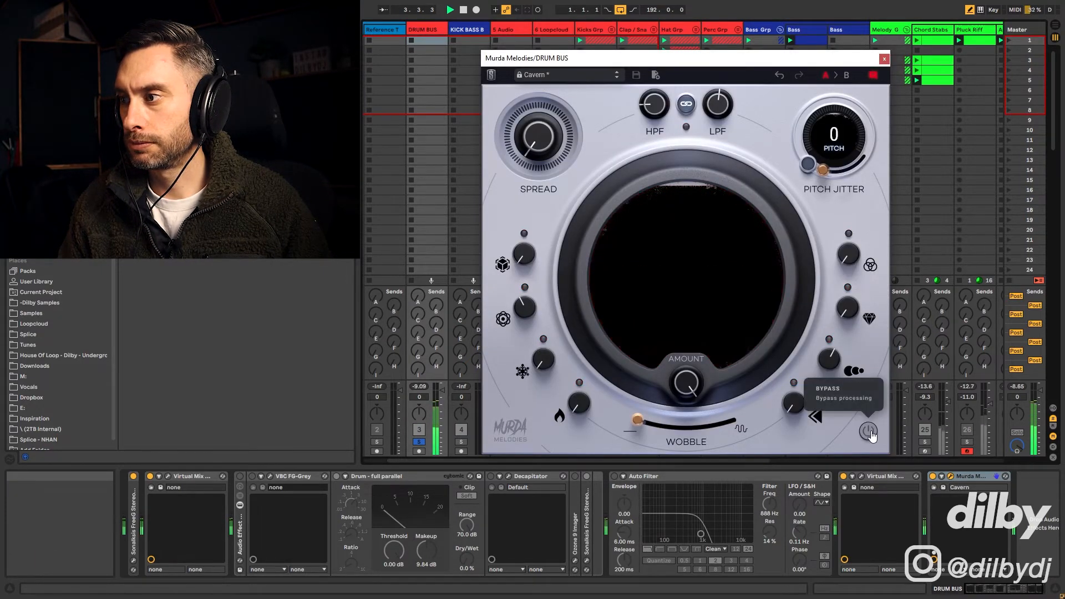
{"action": "left_click", "coordinate": [868, 431]}
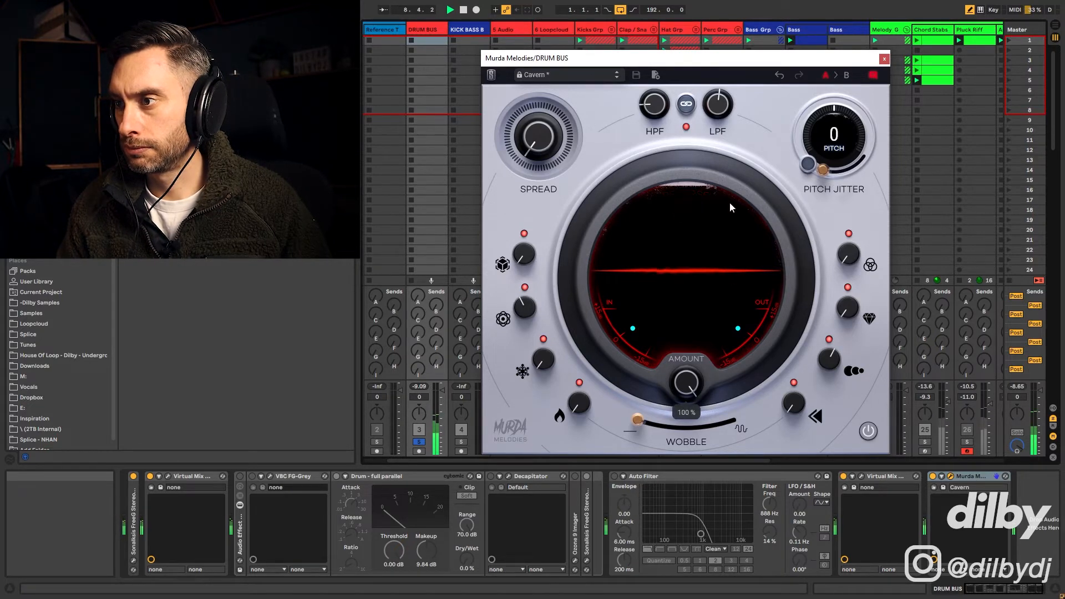
{"action": "left_click", "coordinate": [868, 432]}
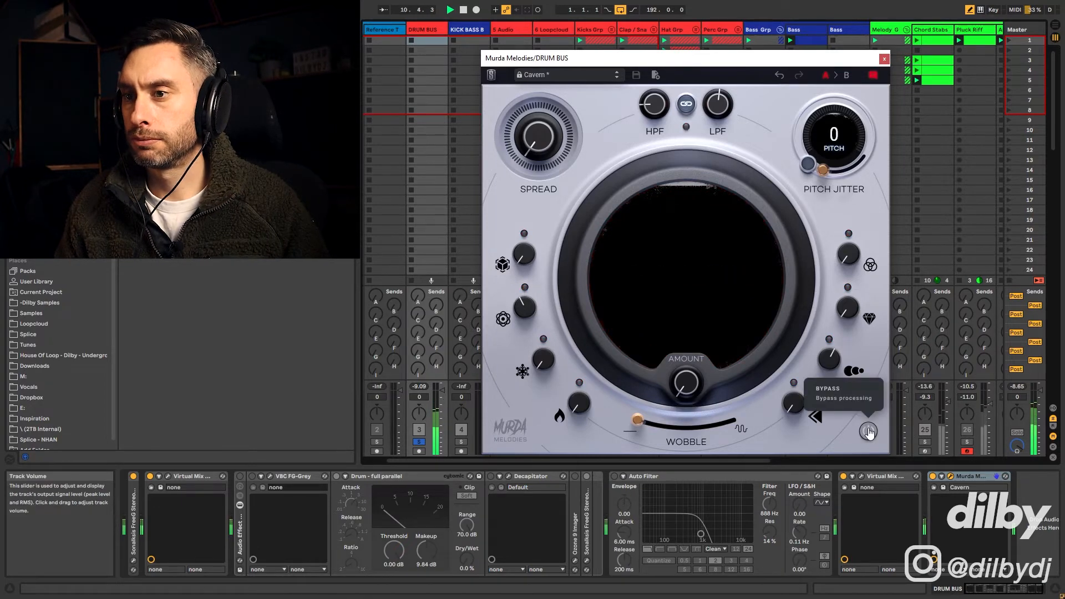
- Unsolo the DRUM BUS, switch its effect back on and raise the Amount to 89%
{"action": "left_click", "coordinate": [418, 441]}
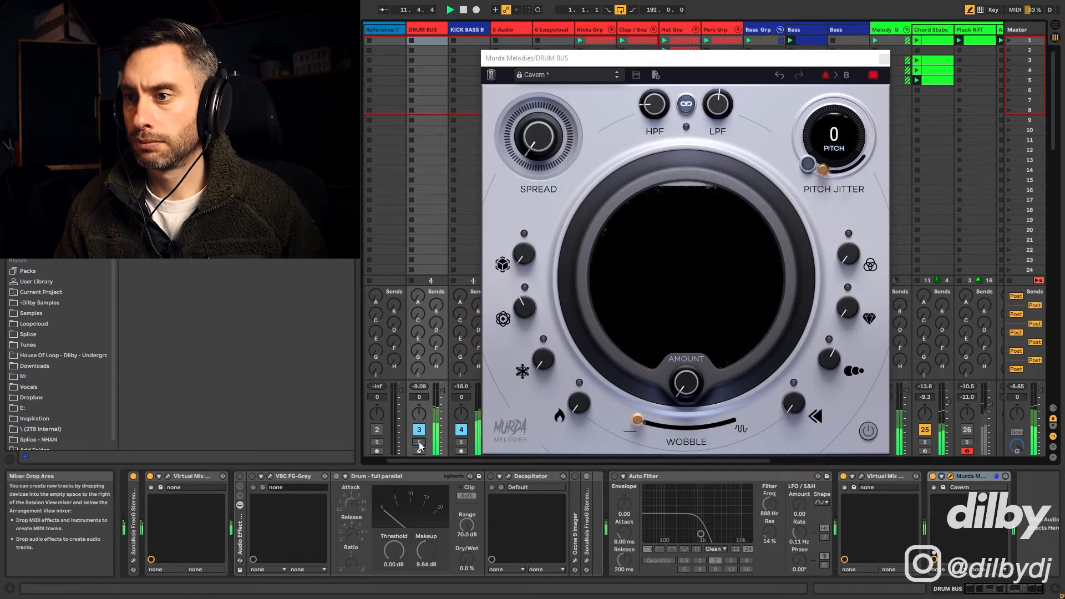
{"action": "left_click", "coordinate": [869, 431]}
{"action": "left_click_drag", "start_coordinate": [681, 394], "coordinate": [723, 229]}
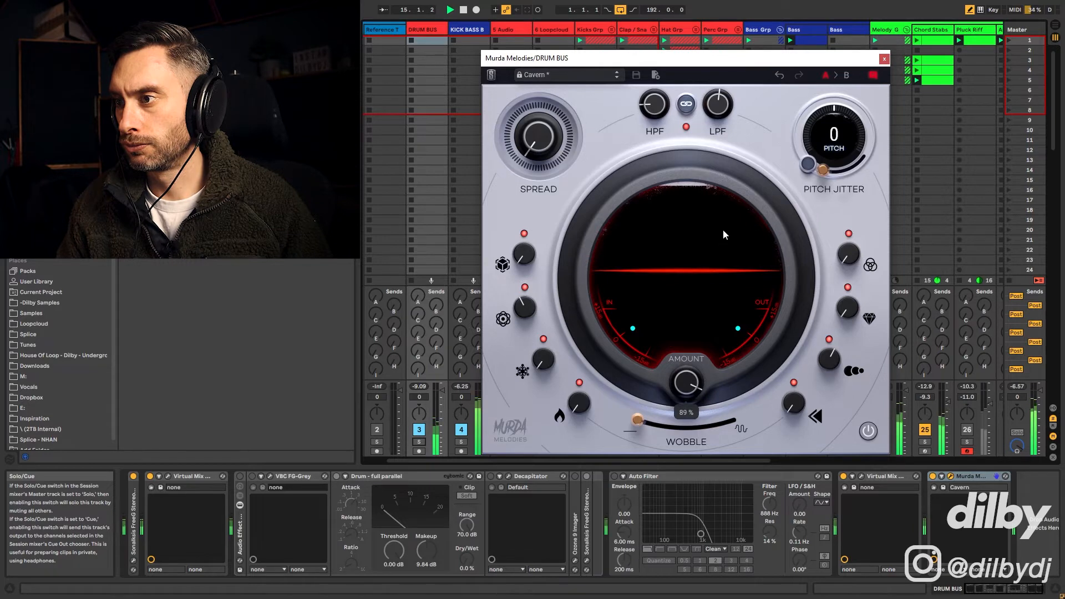
- Load the Crystal Space preset on the DRUM BUS and compare it bypassed and active in the mix
{"action": "left_click", "coordinate": [616, 75]}
{"action": "left_click", "coordinate": [617, 78]}
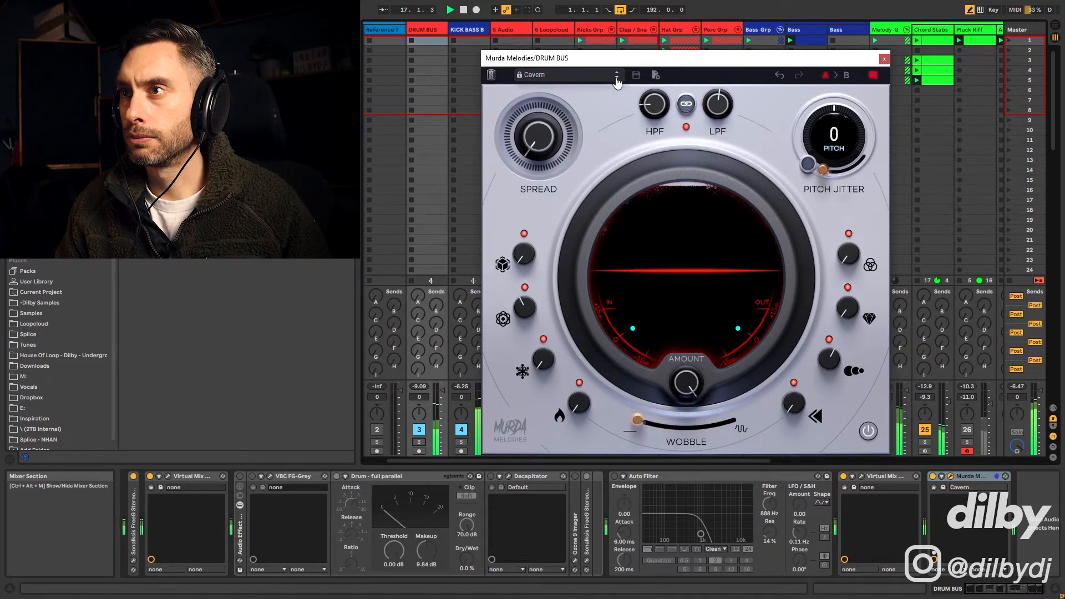
{"action": "left_click", "coordinate": [617, 79]}
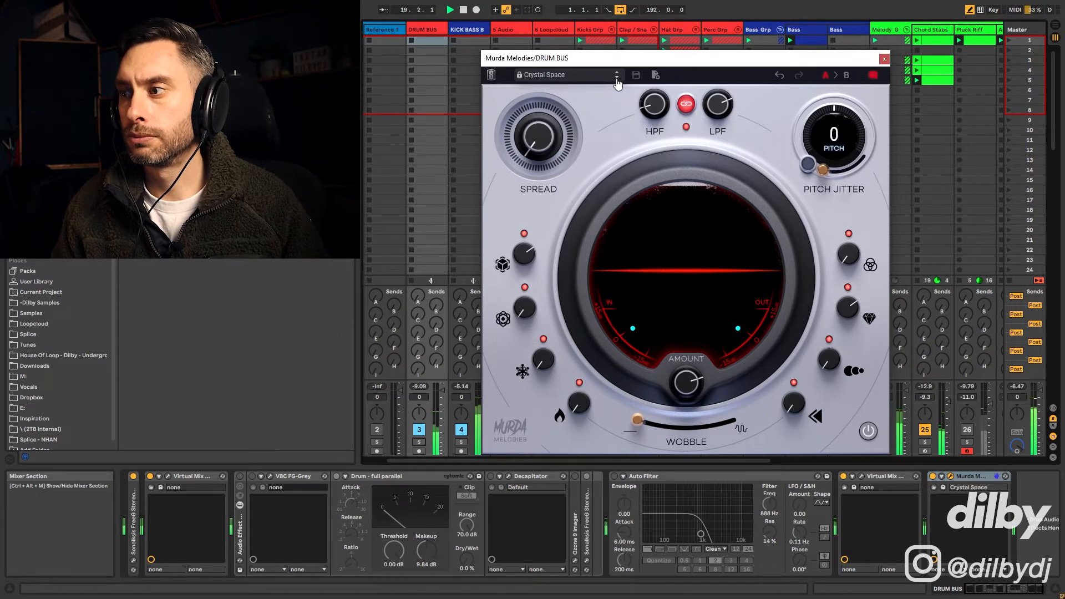
{"action": "left_click", "coordinate": [869, 432]}
{"action": "left_click", "coordinate": [868, 431]}
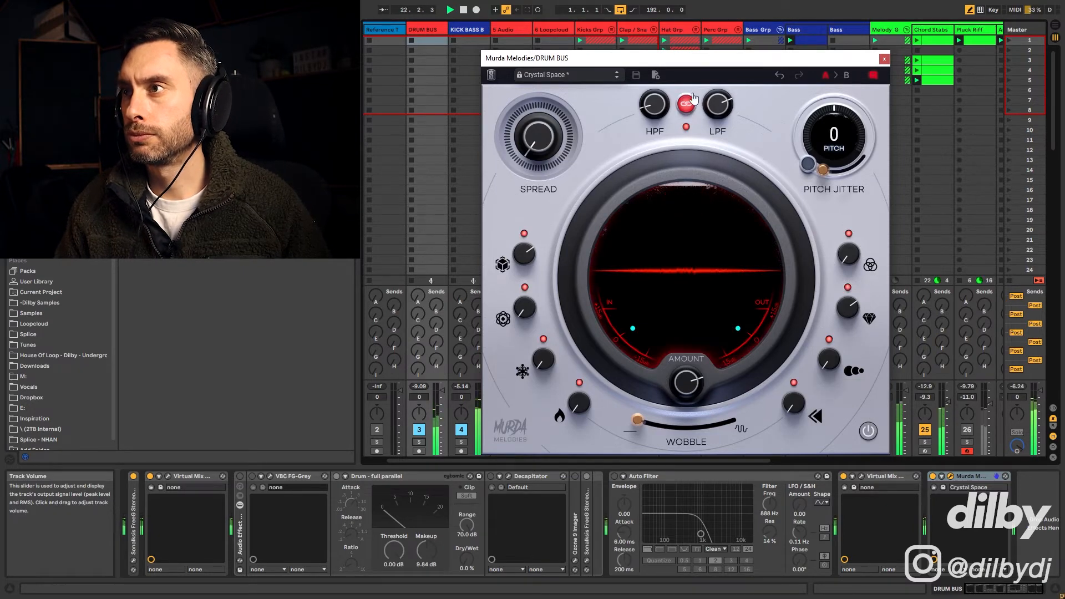
- Step through Diamond Dances and Pad Maker to the Spaced preset on the DRUM BUS
{"action": "left_click", "coordinate": [617, 78]}
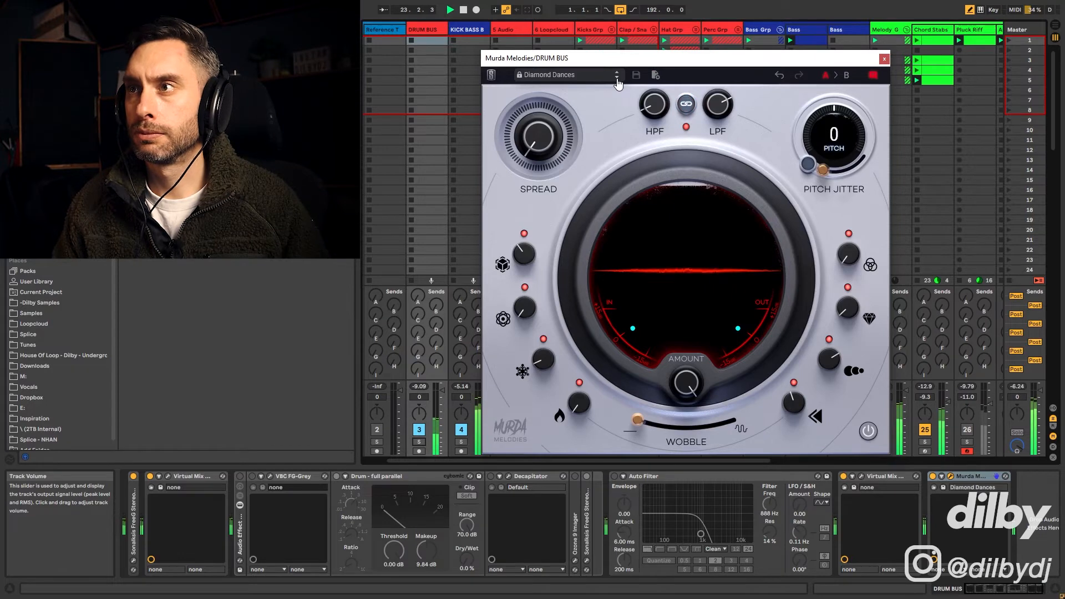
{"action": "left_click", "coordinate": [616, 78]}
{"action": "left_click", "coordinate": [617, 79]}
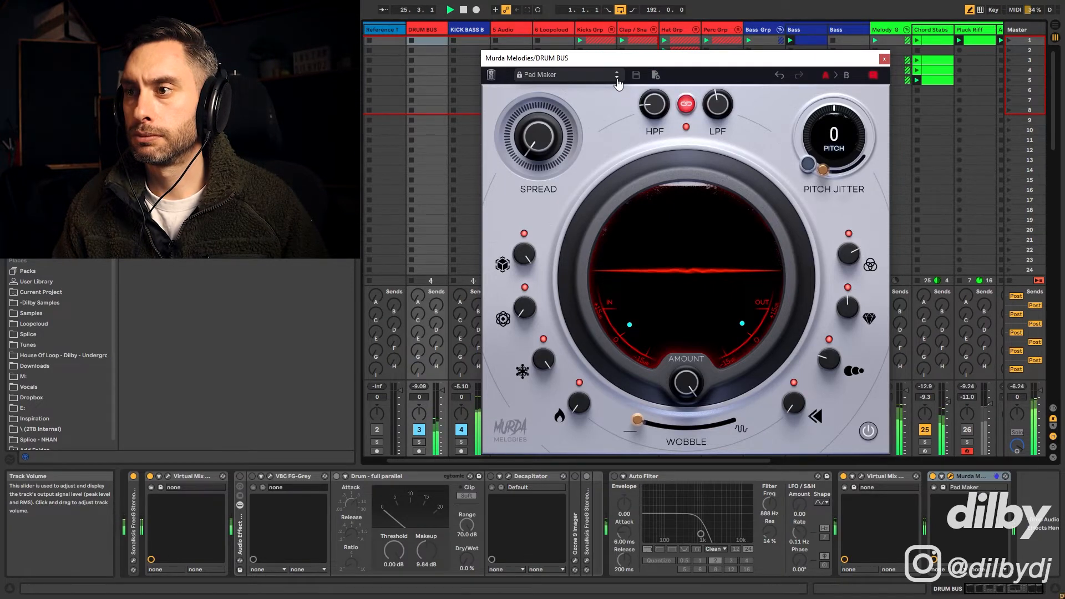
{"action": "left_click", "coordinate": [616, 78]}
{"action": "left_click", "coordinate": [617, 78]}
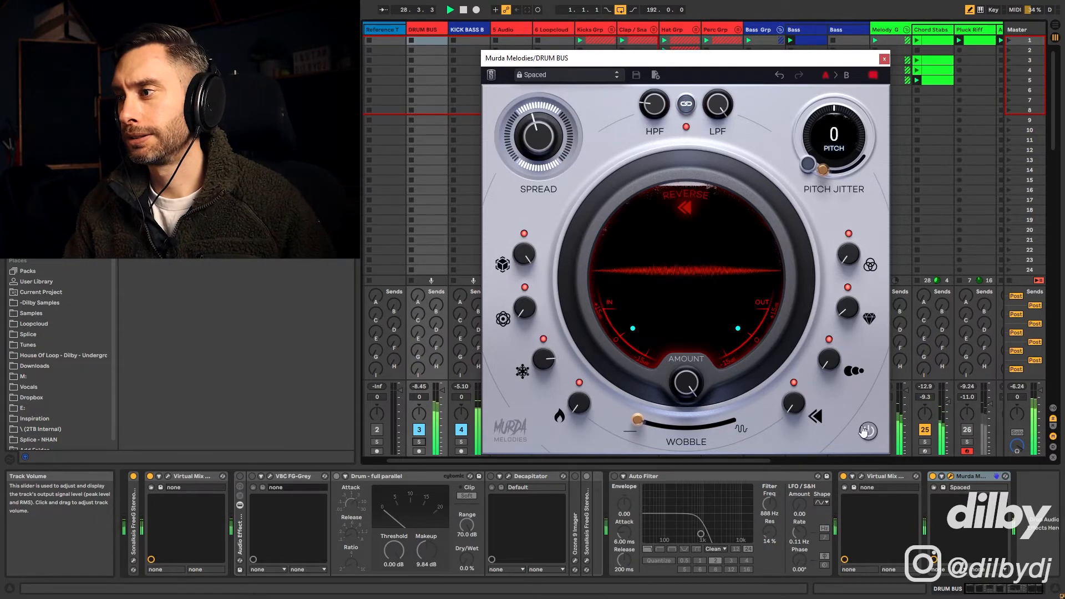
- Stop playback, toggle the Spaced preset's bypass on and off, and restart the loop
{"action": "key", "text": "space"}
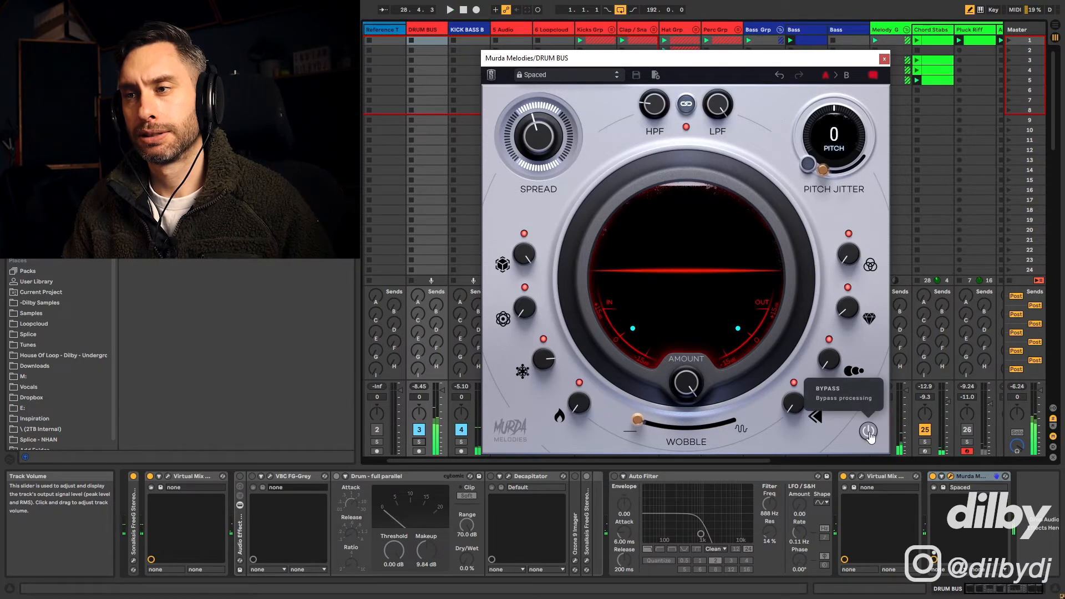
{"action": "left_click", "coordinate": [868, 433]}
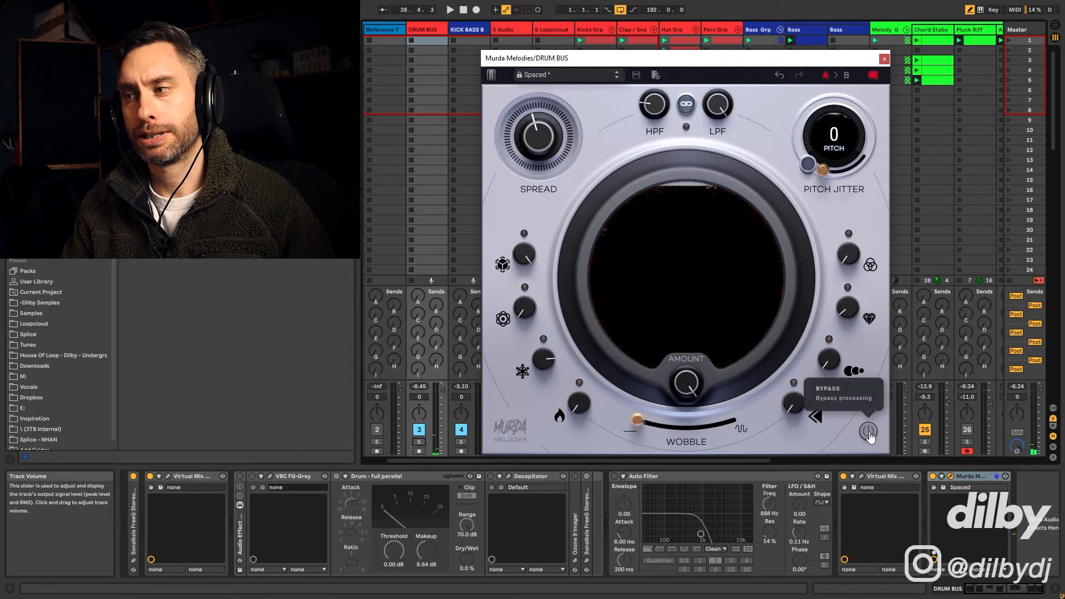
{"action": "left_click", "coordinate": [868, 432]}
{"action": "key", "text": "space"}
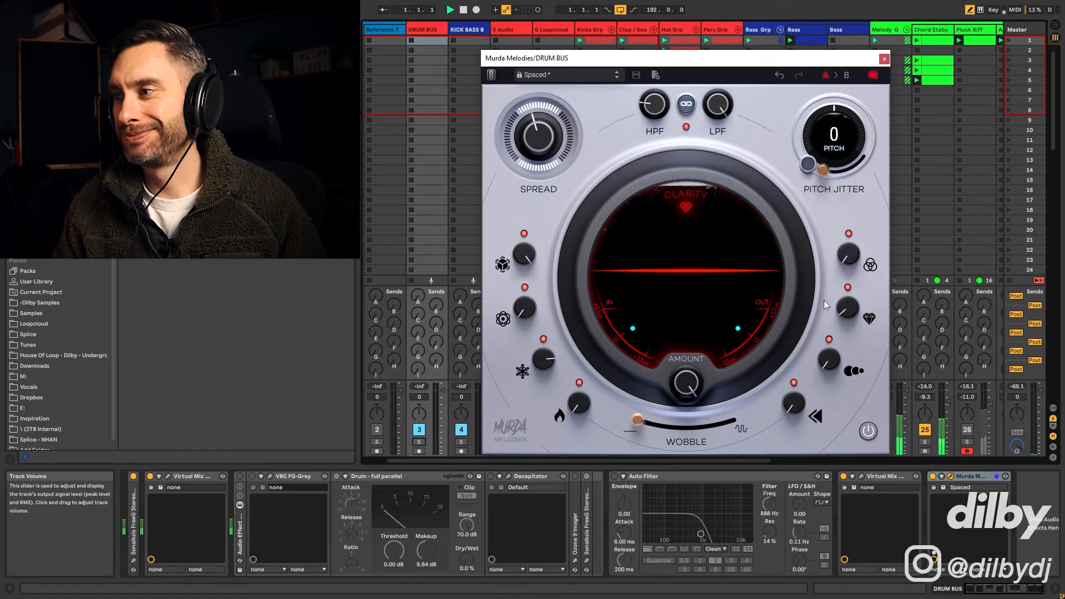
- Switch off the Spaced preset's filters, sweep its Amount down and up during playback, and settle it at 8%
{"action": "left_click_drag", "start_coordinate": [693, 377], "coordinate": [686, 594]}
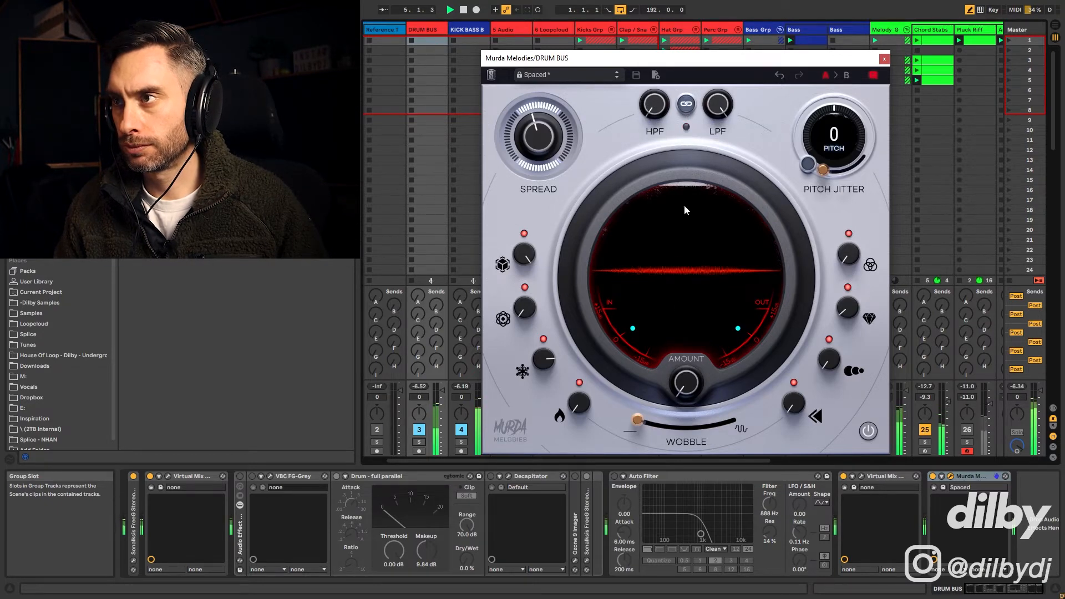
{"action": "left_click_drag", "start_coordinate": [686, 382], "coordinate": [709, 313]}
{"action": "left_click_drag", "start_coordinate": [685, 383], "coordinate": [709, 366]}
{"action": "left_click_drag", "start_coordinate": [714, 323], "coordinate": [665, 431]}
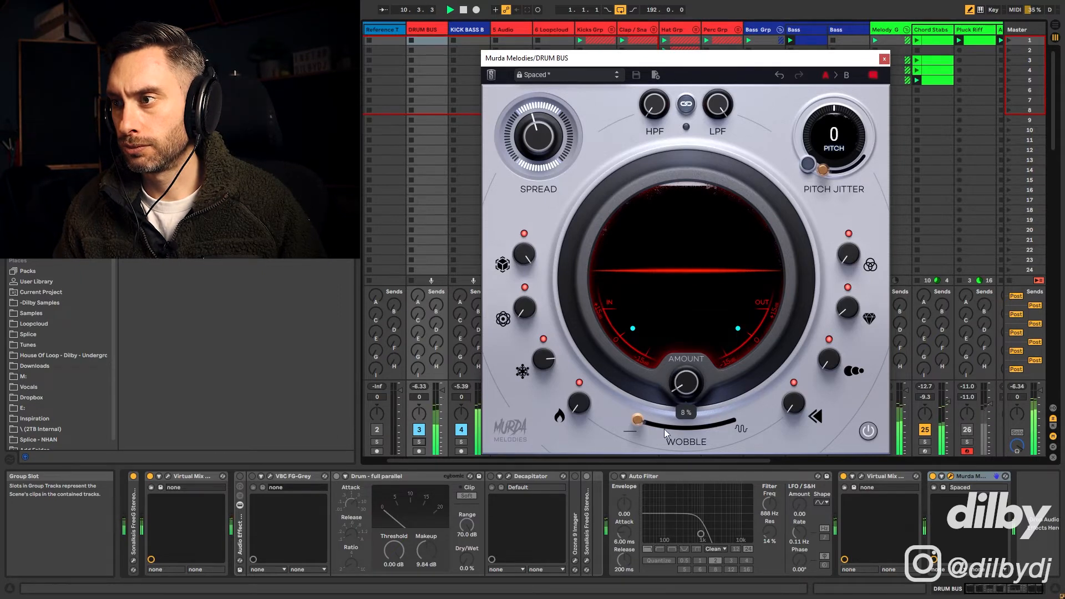
- Load the Spacey Speakerphone preset on the DRUM BUS, restart the loop and switch off its filter section
{"action": "left_click", "coordinate": [616, 77]}
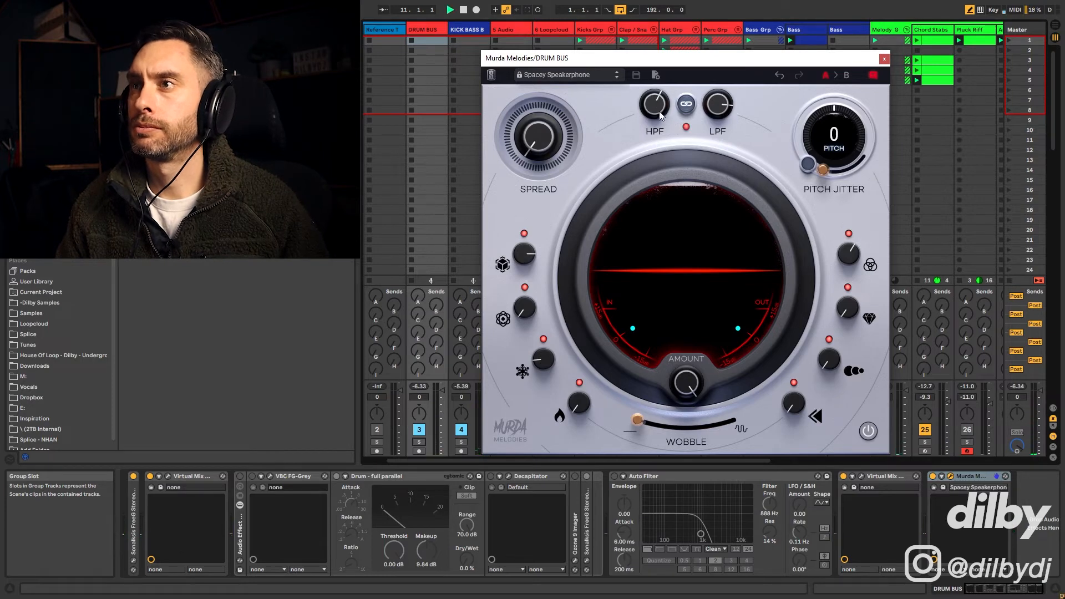
{"action": "key", "text": "space"}
{"action": "left_click", "coordinate": [686, 127]}
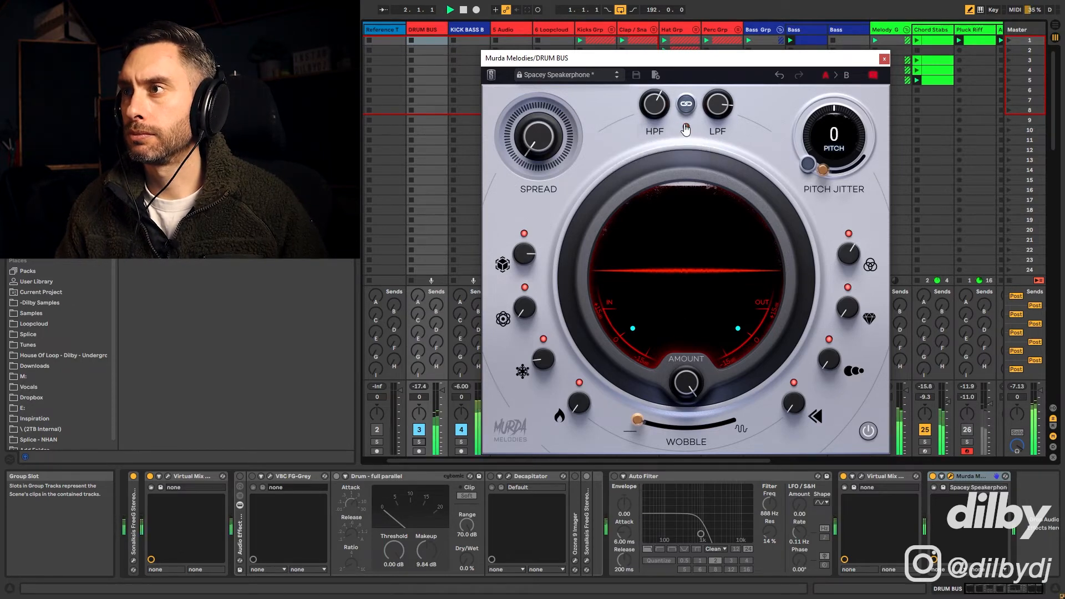
- Set the Spacey Speakerphone effect's Amount on the DRUM BUS to 56% and switch its filter section back on
{"action": "left_click_drag", "start_coordinate": [687, 391], "coordinate": [687, 540]}
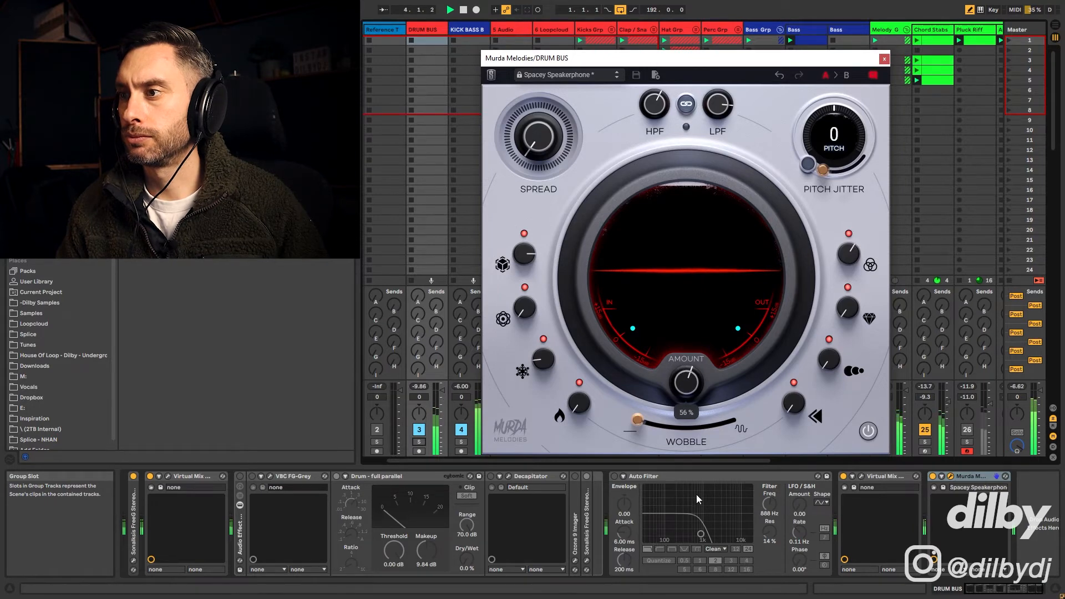
{"action": "left_click", "coordinate": [686, 127]}
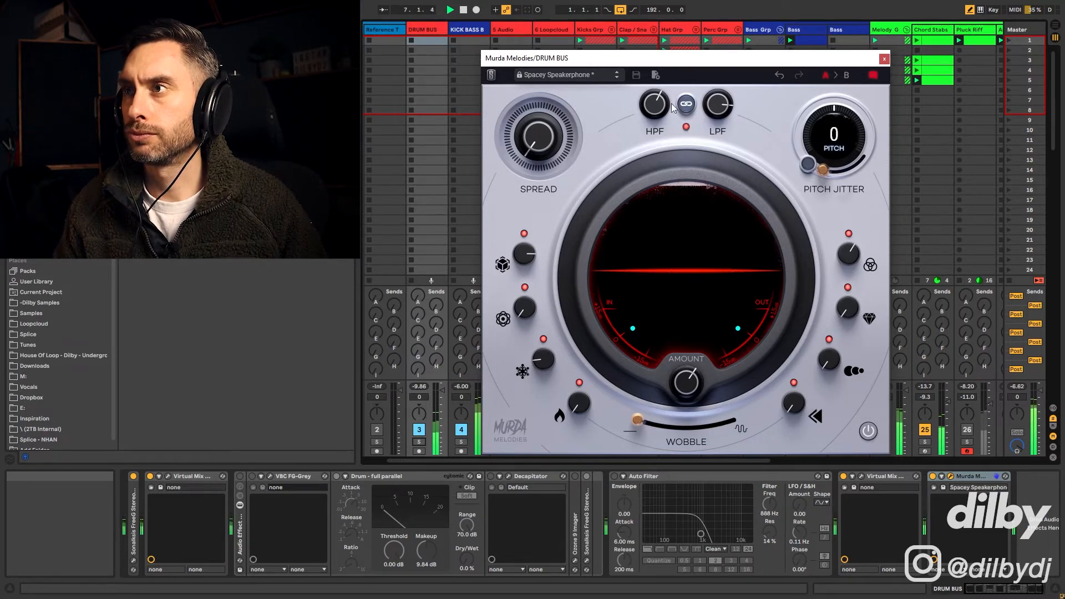
{"action": "left_click_drag", "start_coordinate": [658, 64], "coordinate": [702, 43]}
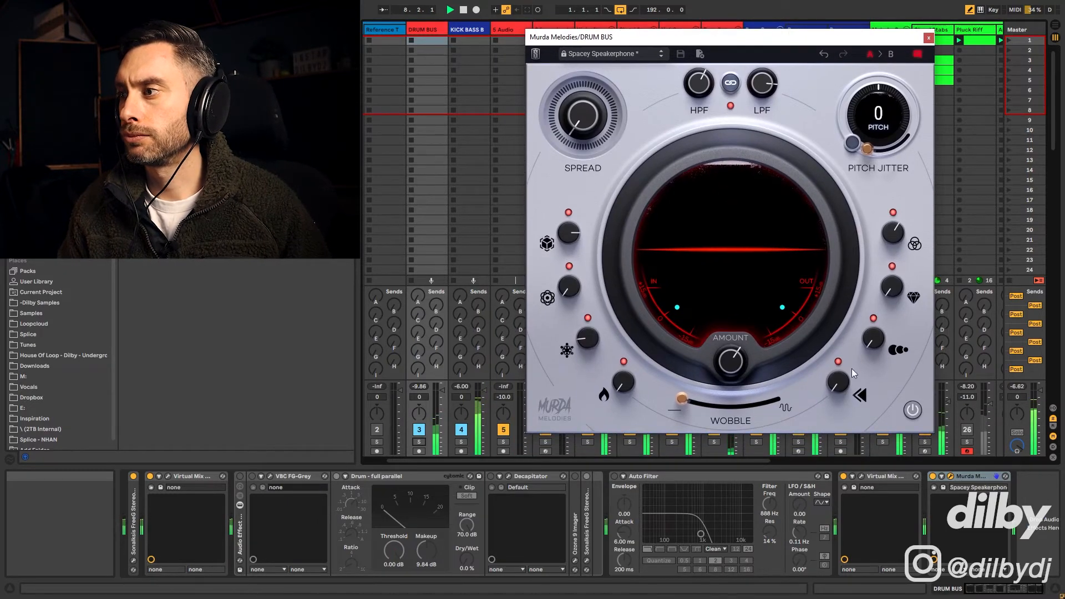
- Toggle the DRUM BUS effect's bypass on and off to compare the sound, and close its plugin window
{"action": "left_click", "coordinate": [912, 410]}
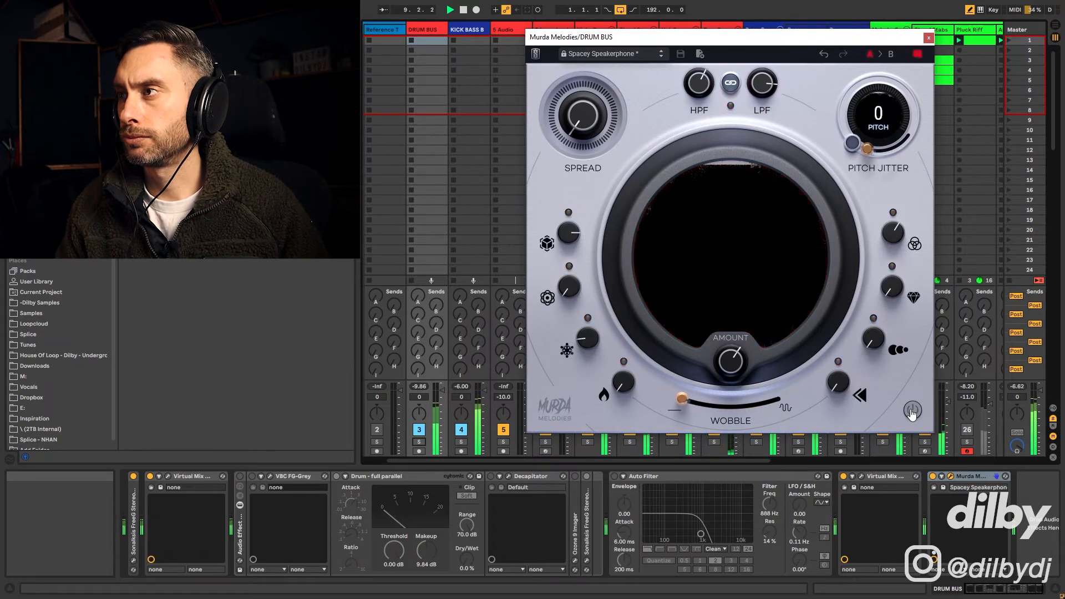
{"action": "left_click", "coordinate": [912, 410]}
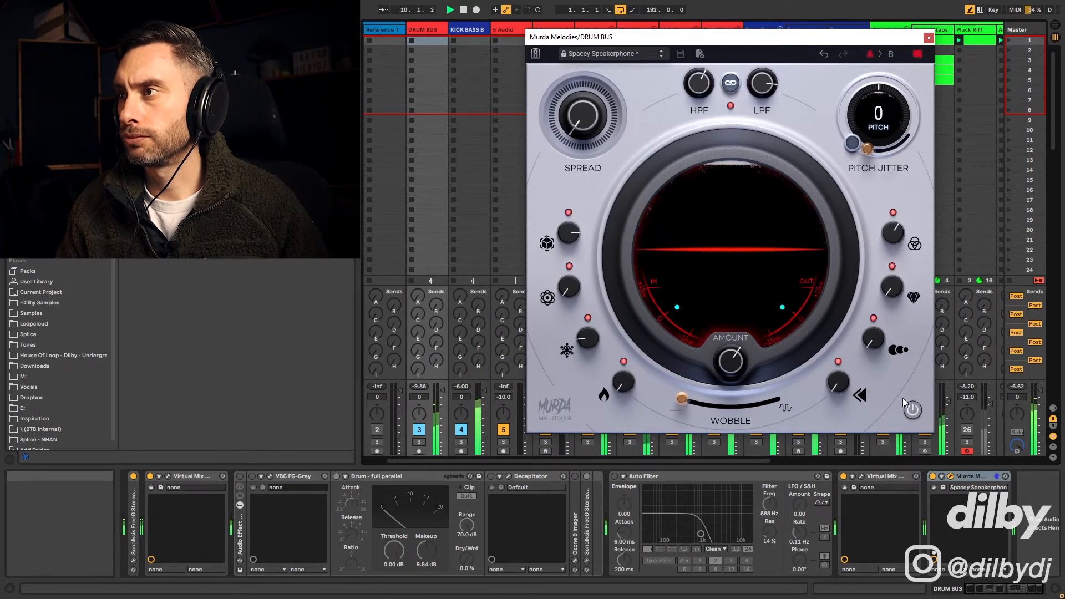
{"action": "left_click", "coordinate": [929, 37]}
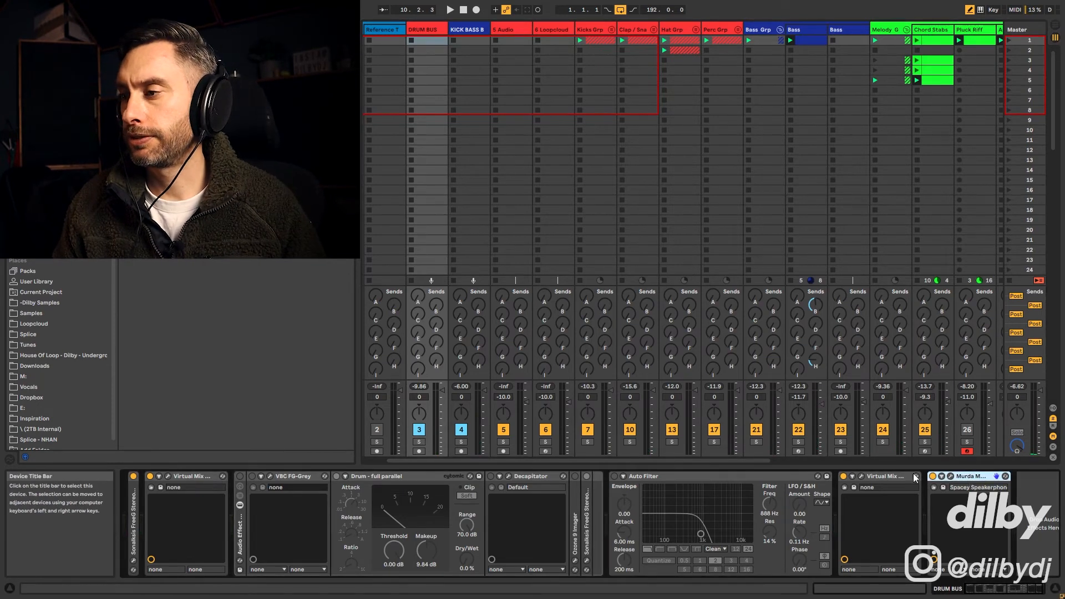
- Mute the Arp track, restart playback and open the Murda Melodies window on the Pluck Riff track
{"action": "left_click", "coordinate": [967, 92]}
{"action": "scroll", "coordinate": [967, 91], "scroll_direction": "right", "scroll_amount": 5}
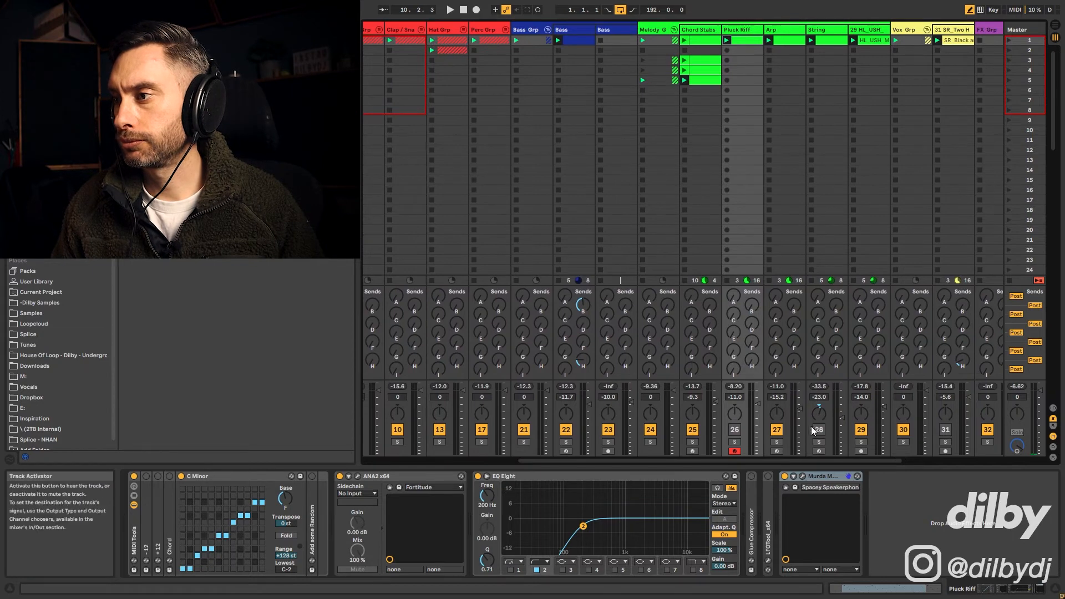
{"action": "left_click", "coordinate": [778, 430]}
{"action": "key", "text": "space"}
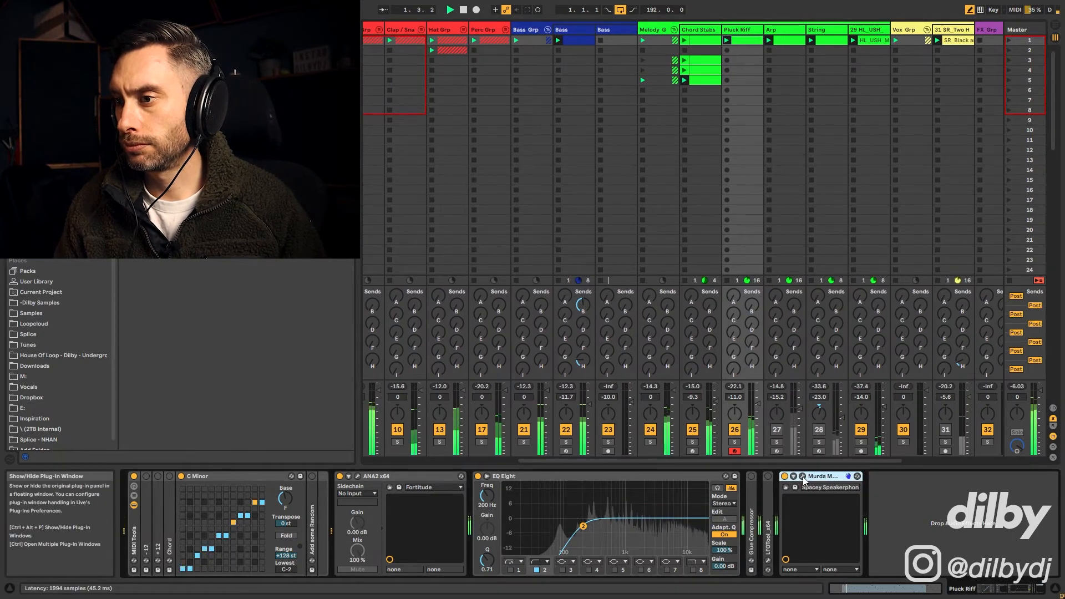
{"action": "left_click", "coordinate": [802, 476]}
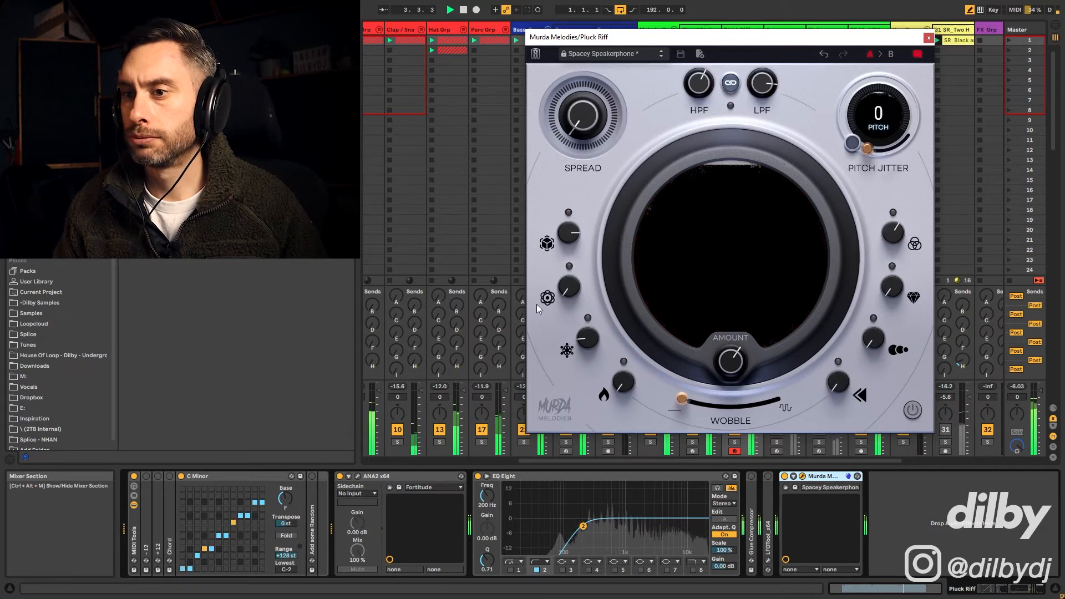
- Audition the Spaced preset on the Pluck Riff track and load the Pitch Shifted preset Slowmo
{"action": "left_click", "coordinate": [662, 52]}
{"action": "left_click", "coordinate": [634, 52]}
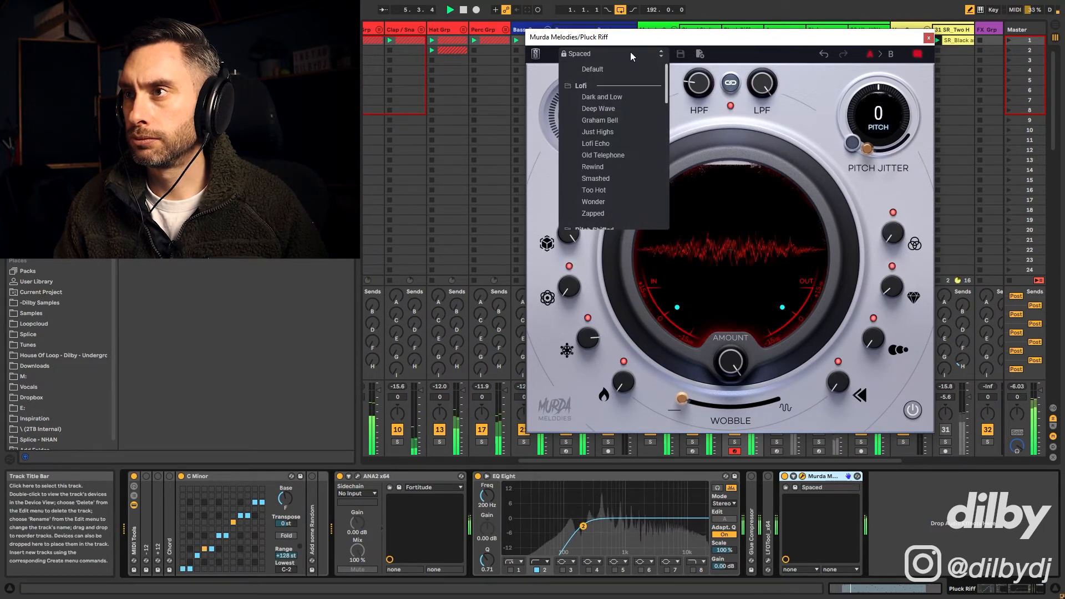
{"action": "scroll", "coordinate": [603, 161], "scroll_direction": "down", "scroll_amount": 3}
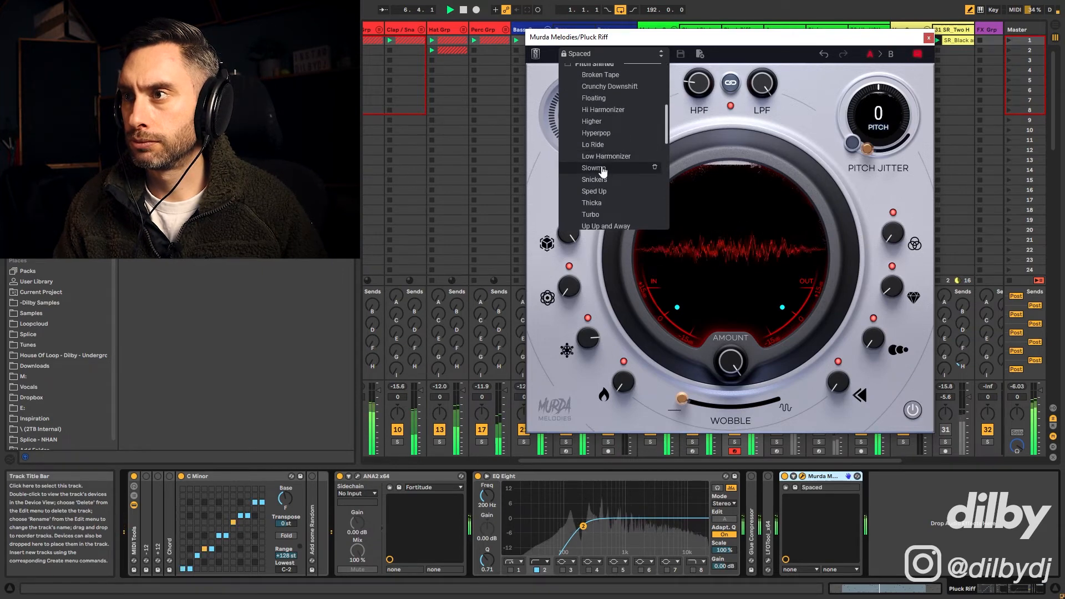
{"action": "left_click", "coordinate": [603, 168]}
{"action": "left_click_drag", "start_coordinate": [749, 42], "coordinate": [499, 48]}
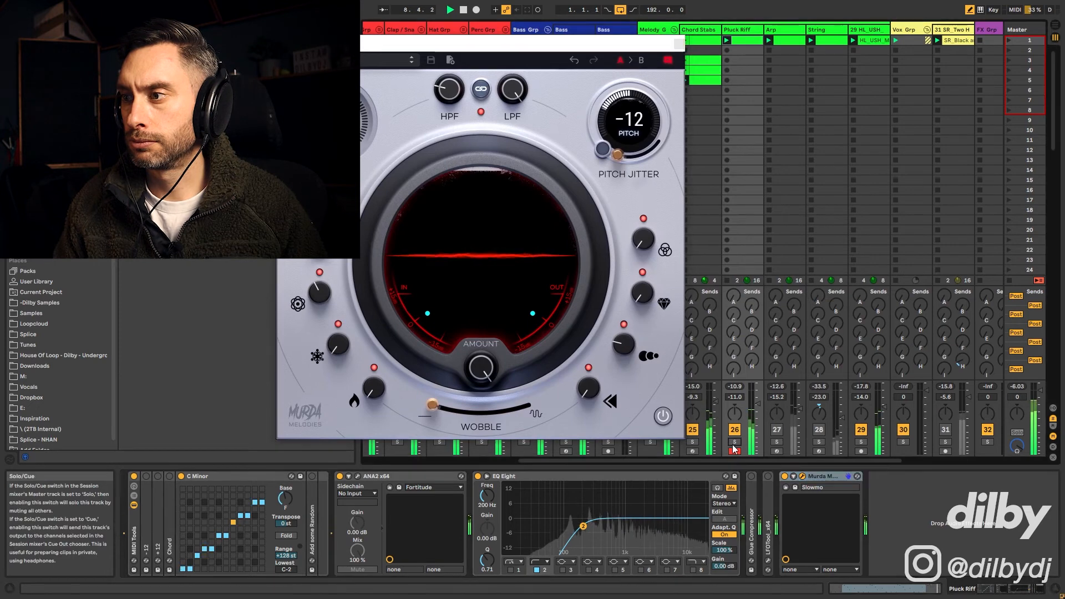
- Compare Slowmo bypassed and active with Pluck Riff soloed, and set the unsoloed track's volume to -12.0 dB
{"action": "left_click", "coordinate": [733, 443]}
{"action": "left_click", "coordinate": [663, 417]}
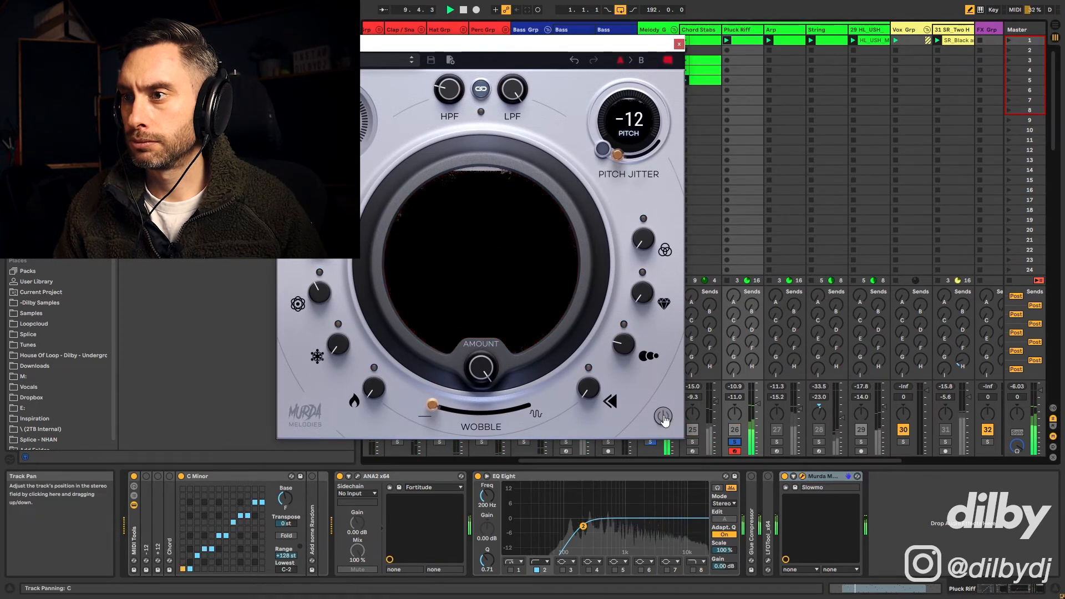
{"action": "left_click", "coordinate": [663, 417]}
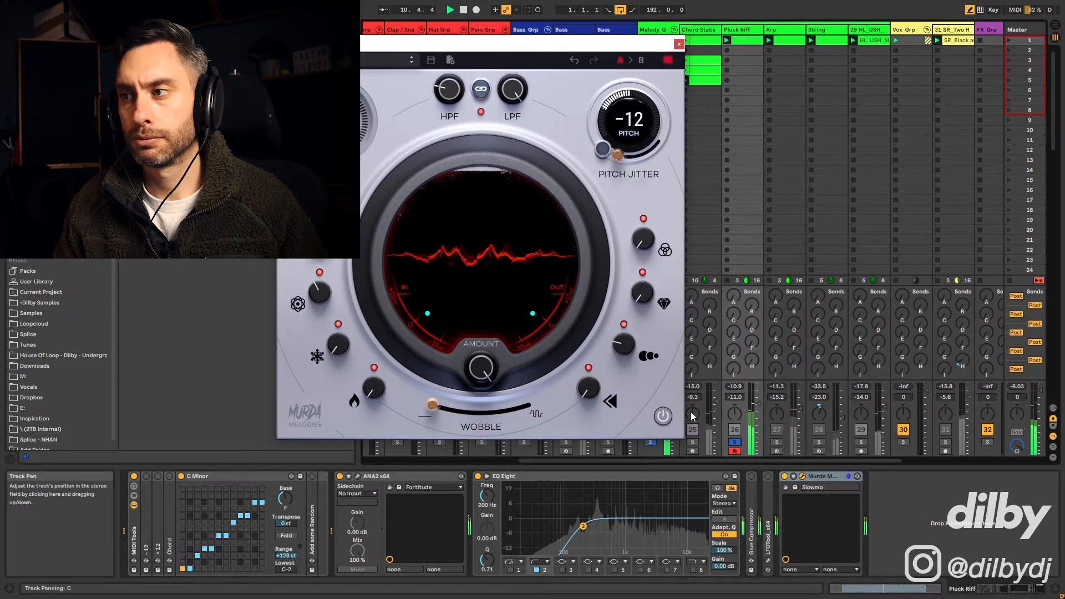
{"action": "left_click", "coordinate": [735, 442]}
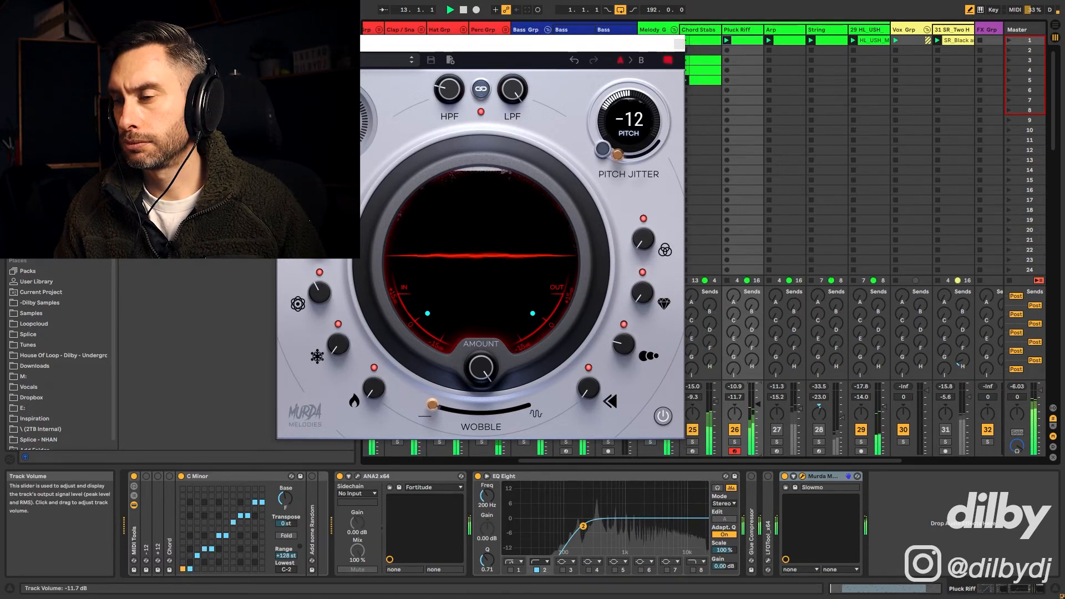
{"action": "left_click_drag", "start_coordinate": [757, 407], "coordinate": [757, 409]}
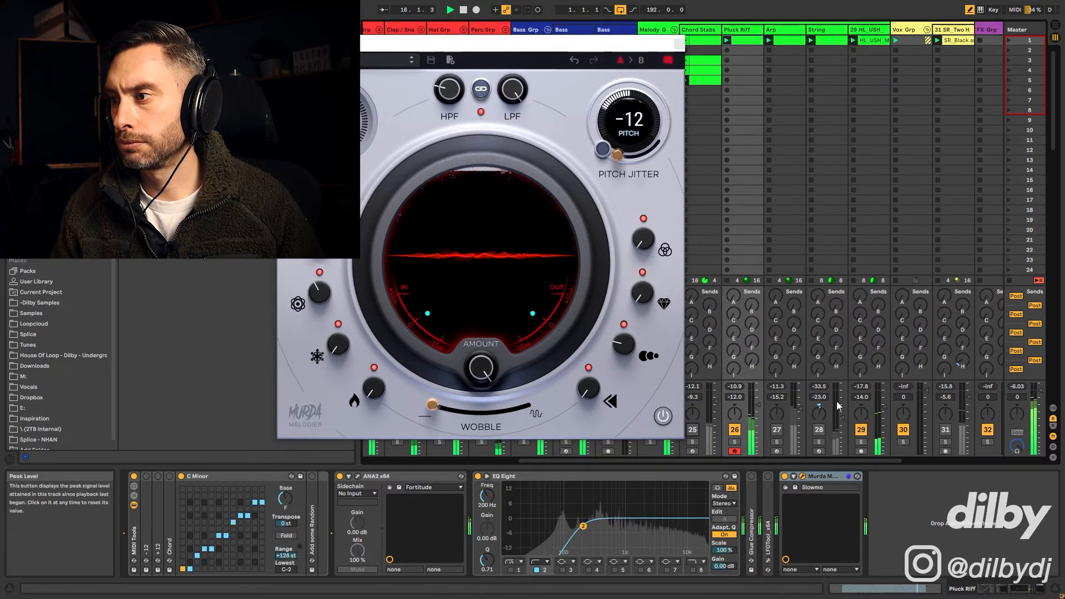
- Step through the Sped Up, Turbo and Vino presets to Alive on the Pluck Riff track during playback
{"action": "left_click", "coordinate": [412, 65]}
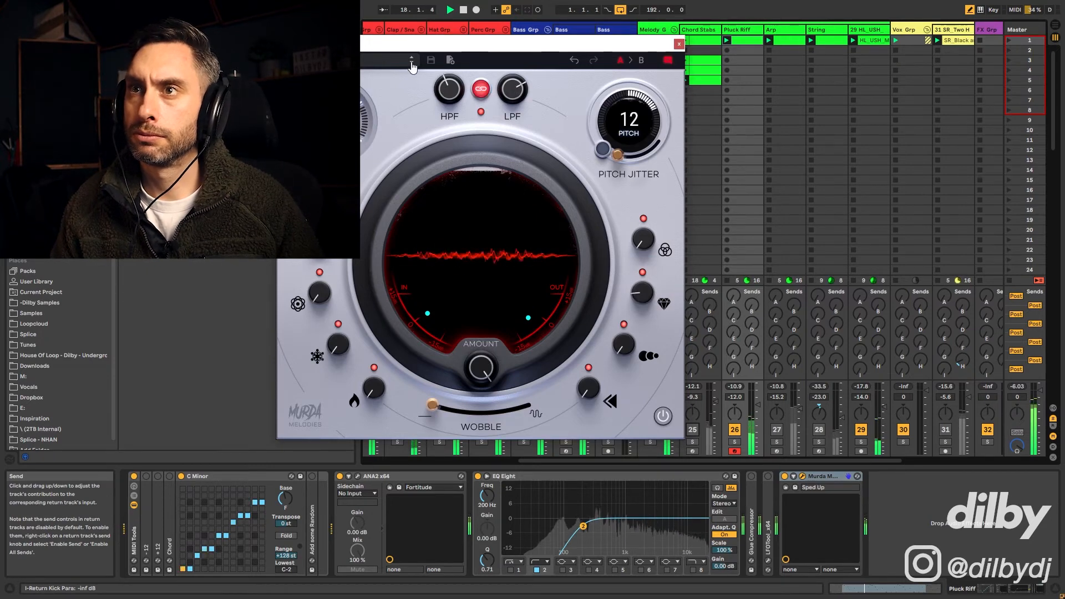
{"action": "left_click", "coordinate": [412, 65]}
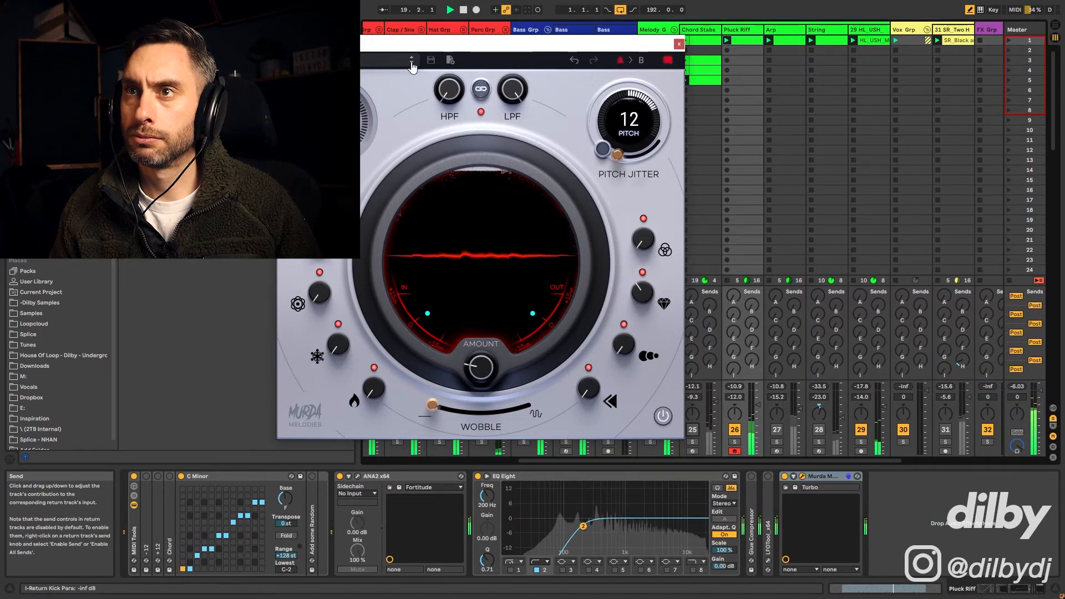
{"action": "left_click", "coordinate": [411, 64]}
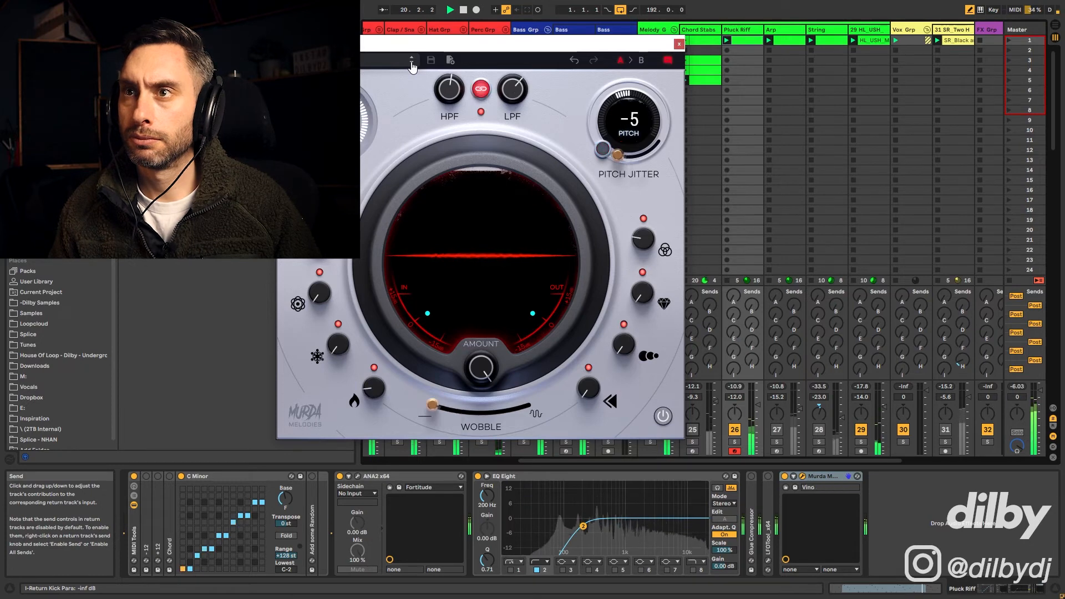
{"action": "left_click", "coordinate": [411, 65]}
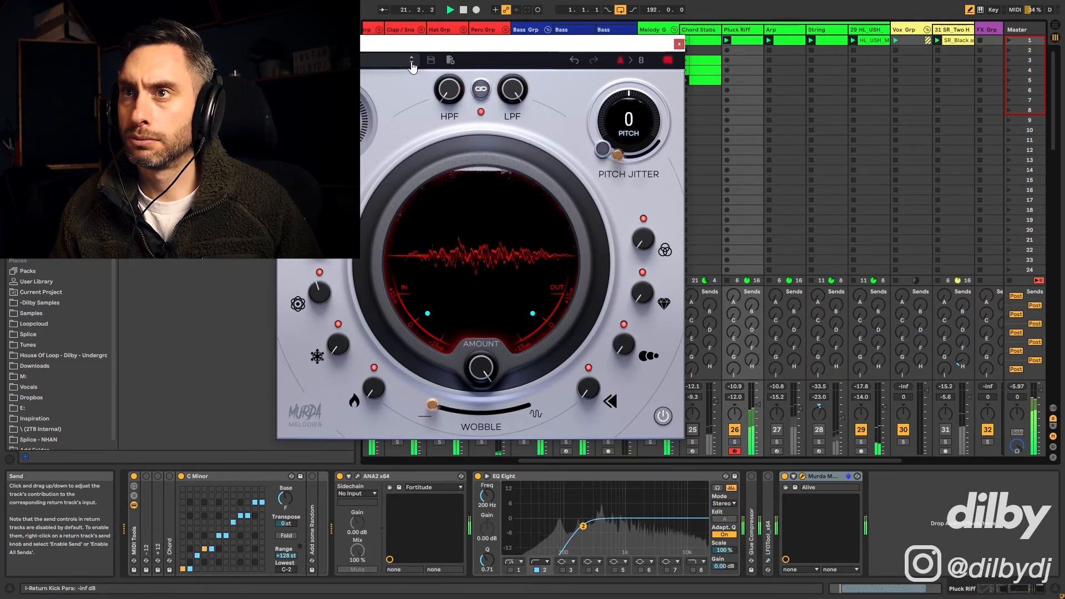
- Compare the Alive preset bypassed and active, and listen to the Pluck Riff soloed before returning to the full mix
{"action": "left_click", "coordinate": [663, 417]}
{"action": "left_click", "coordinate": [663, 417]}
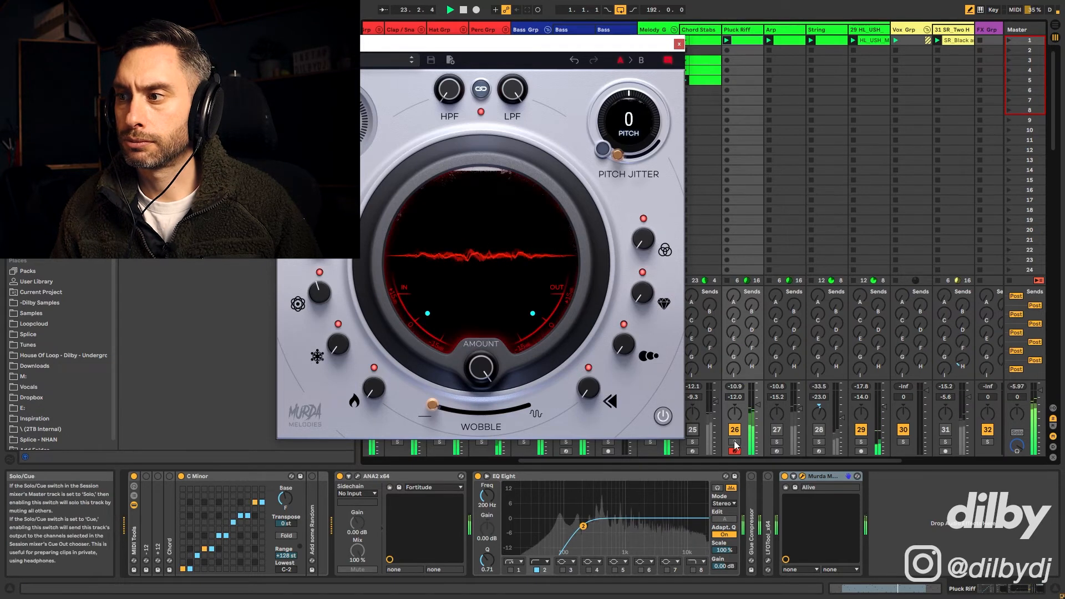
{"action": "left_click", "coordinate": [734, 443]}
{"action": "left_click", "coordinate": [735, 443]}
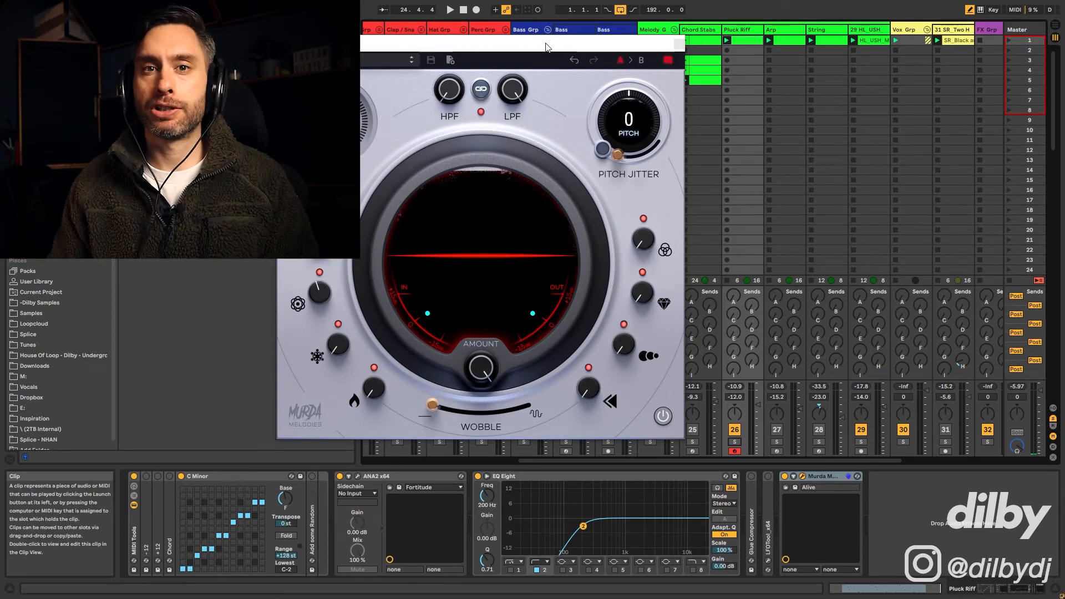
- Load the Pitch Shifted preset Floating in the Pluck Riff's Murda Melodies
{"action": "left_click_drag", "start_coordinate": [547, 47], "coordinate": [785, 52]}
{"action": "left_click", "coordinate": [620, 67]}
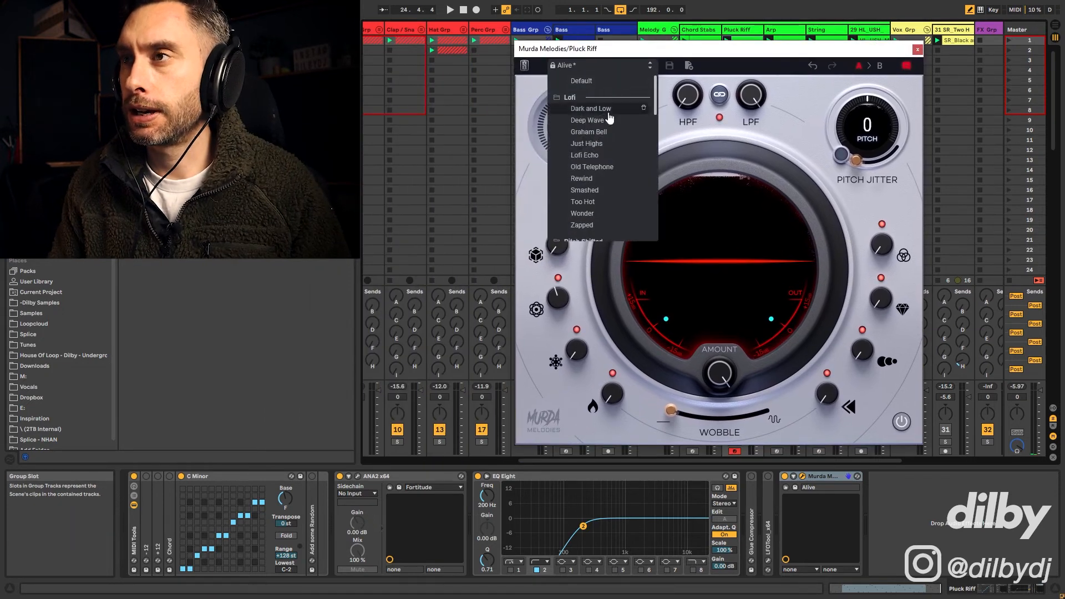
{"action": "scroll", "coordinate": [605, 151], "scroll_direction": "down", "scroll_amount": 3}
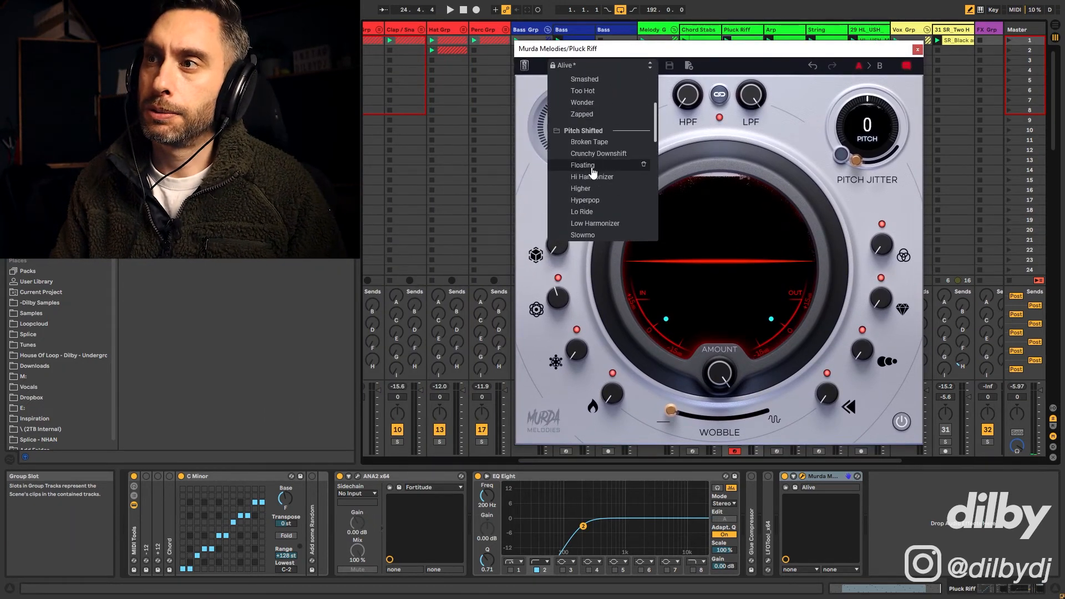
{"action": "left_click", "coordinate": [592, 166]}
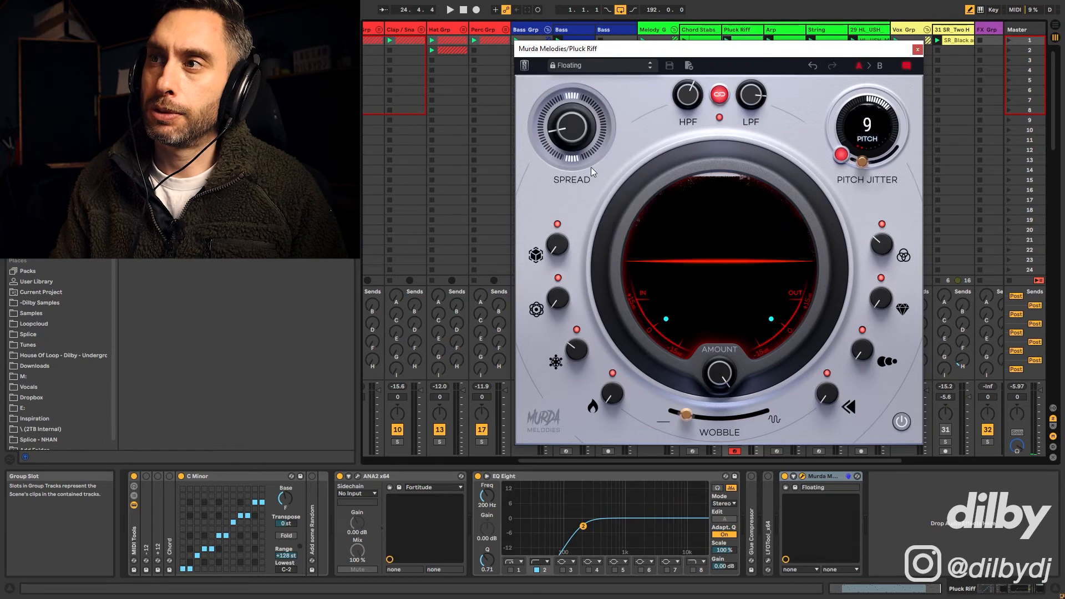
- Browse the Pitch Shifted category of the preset list and close the list with Floating still loaded
{"action": "left_click", "coordinate": [618, 72]}
{"action": "scroll", "coordinate": [582, 194], "scroll_direction": "down", "scroll_amount": 3}
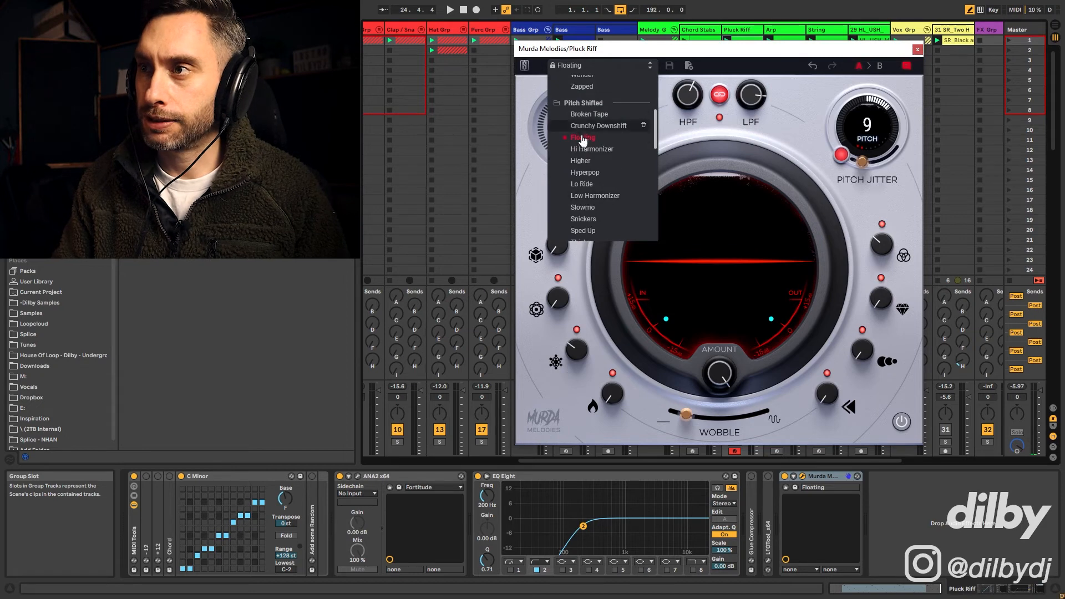
{"action": "scroll", "coordinate": [586, 144], "scroll_direction": "down", "scroll_amount": 2}
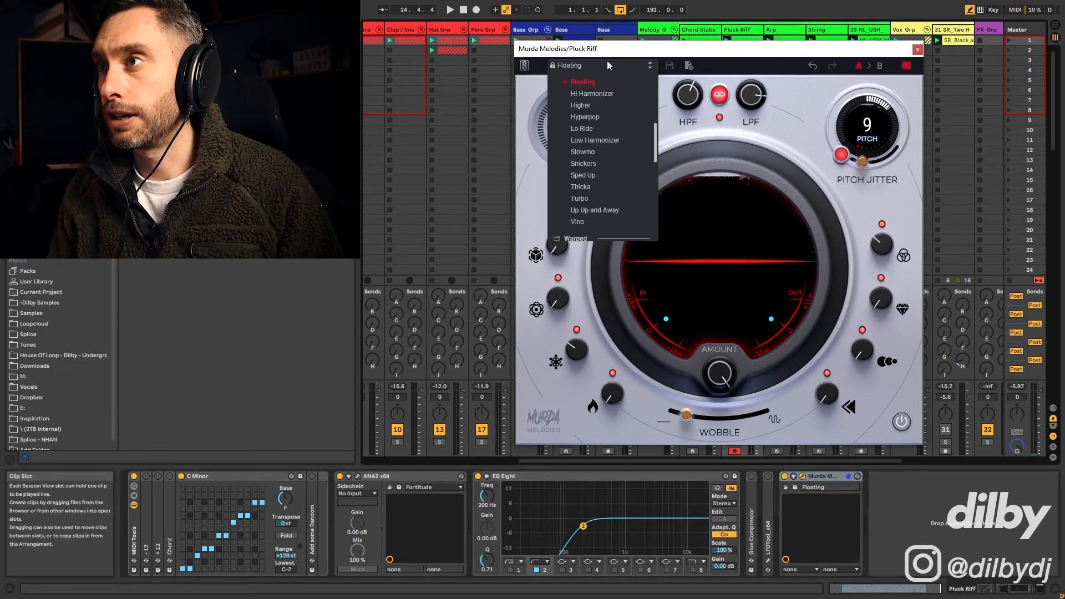
{"action": "left_click", "coordinate": [708, 61]}
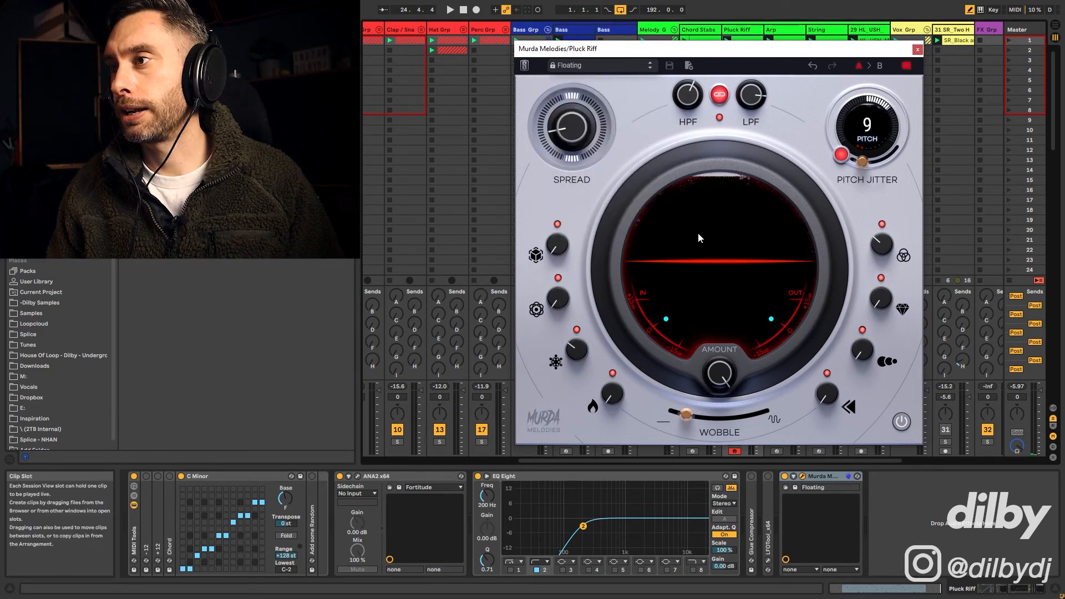
- Sweep the Floating preset's Amount, leave it at 100%, and close the Pluck Riff's plugin window
{"action": "left_click_drag", "start_coordinate": [714, 372], "coordinate": [787, 261]}
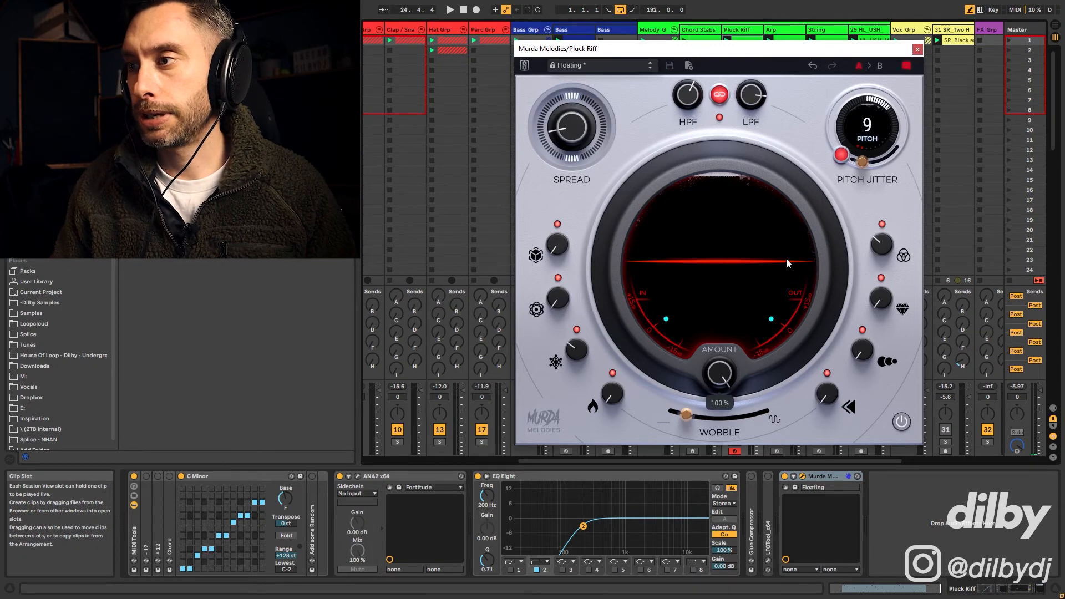
{"action": "left_click_drag", "start_coordinate": [733, 357], "coordinate": [724, 489]}
{"action": "left_click_drag", "start_coordinate": [761, 585], "coordinate": [760, 596]}
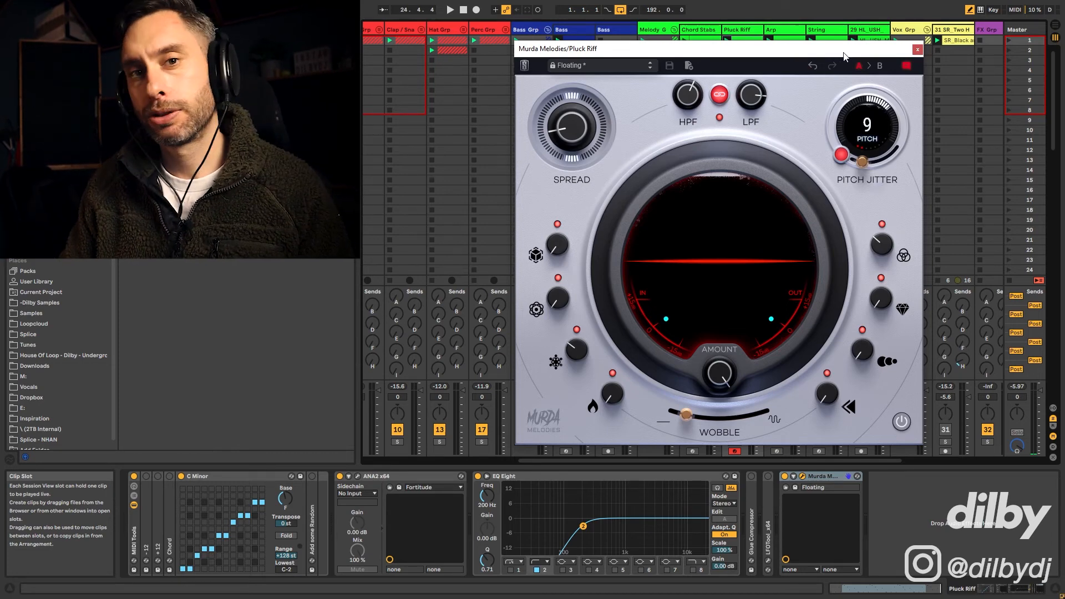
{"action": "left_click_drag", "start_coordinate": [844, 58], "coordinate": [784, 61]}
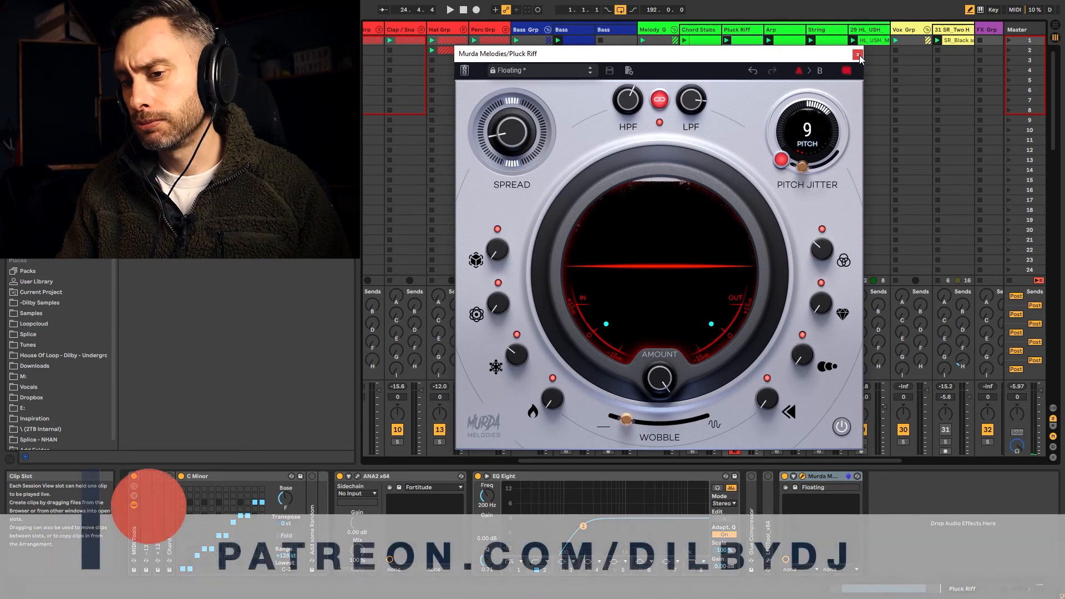
{"action": "left_click", "coordinate": [857, 55]}
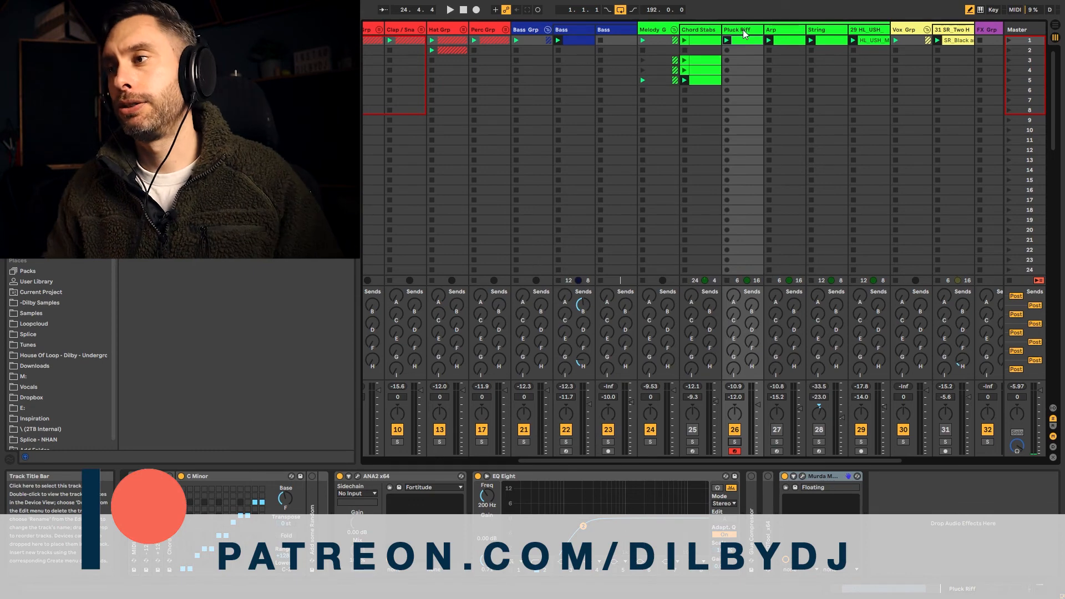